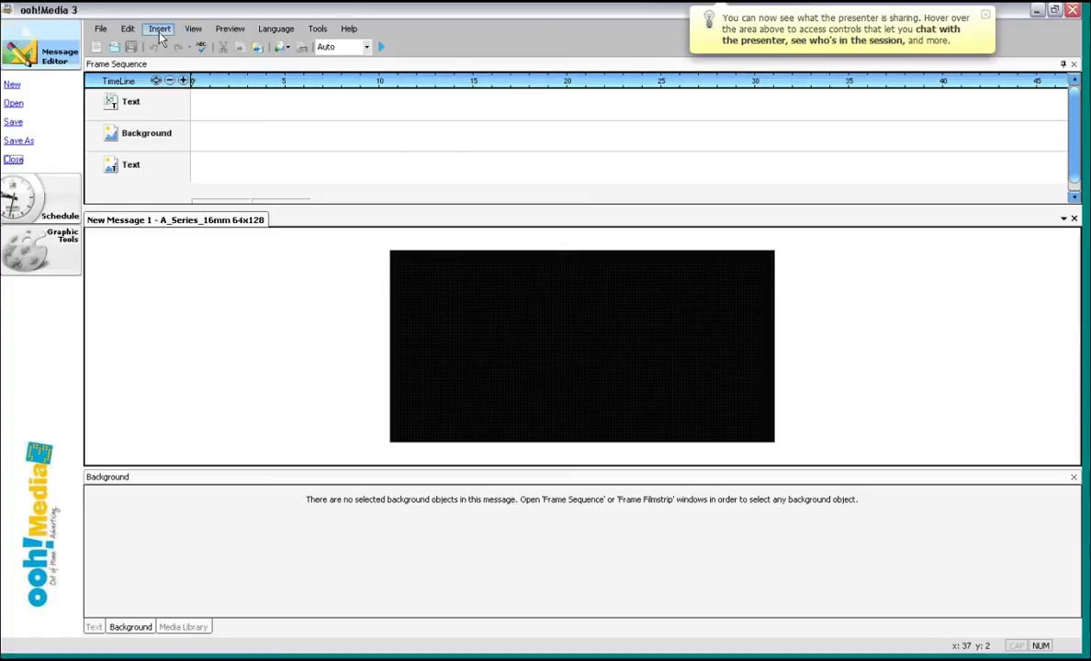
- Insert a new text object into the message
left_click(160, 31)
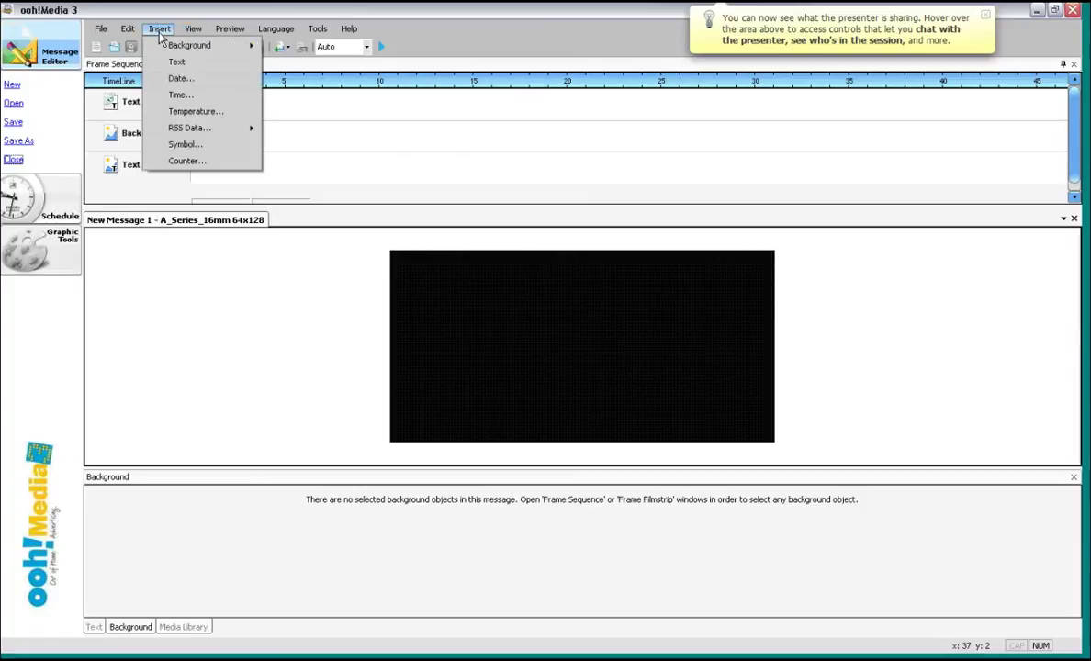
left_click(179, 62)
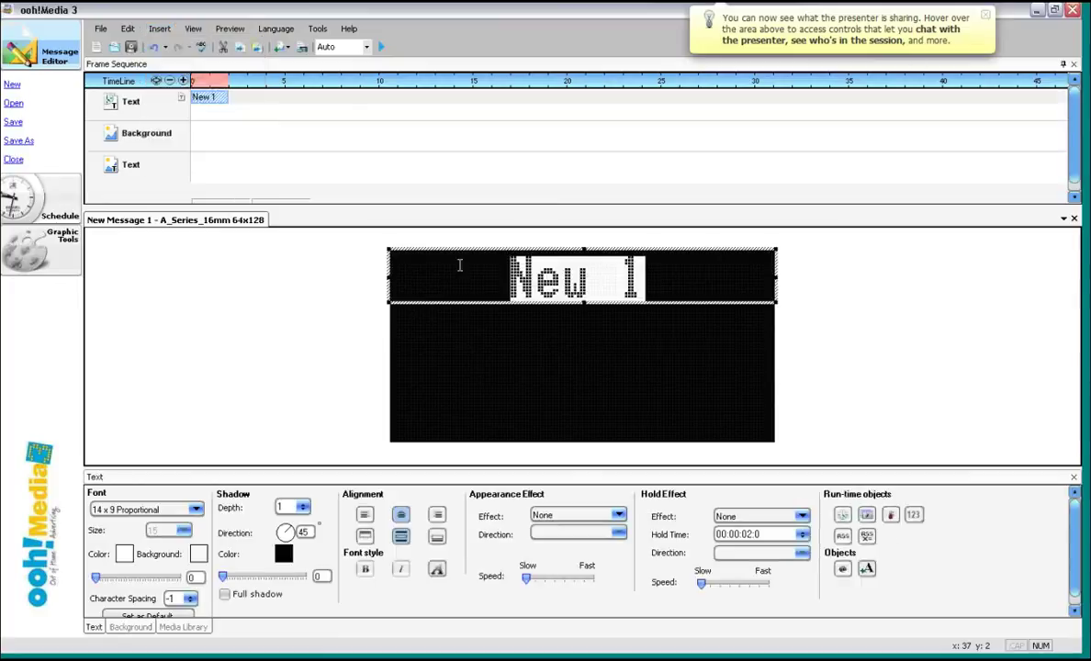
mouse_move(964, 7)
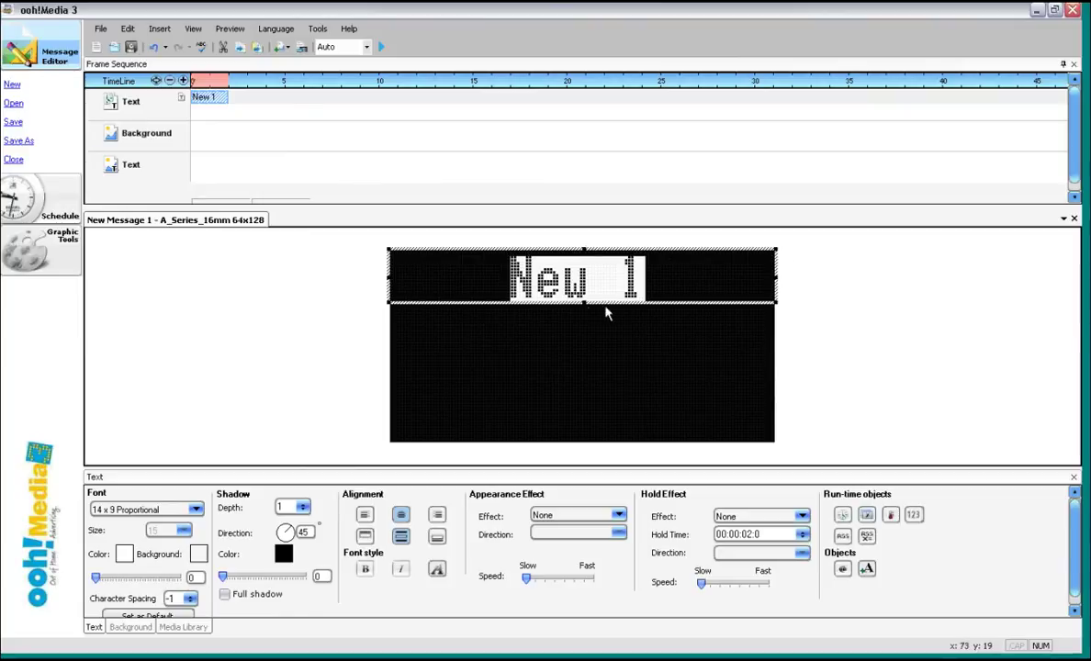
- Try shrinking the text frame in height and width and moving it toward the middle of the display
mouse_move(584, 304)
left_mouse_down()
mouse_move(583, 380)
mouse_move(584, 296)
left_mouse_up()
left_click_drag(389, 276, 604, 275)
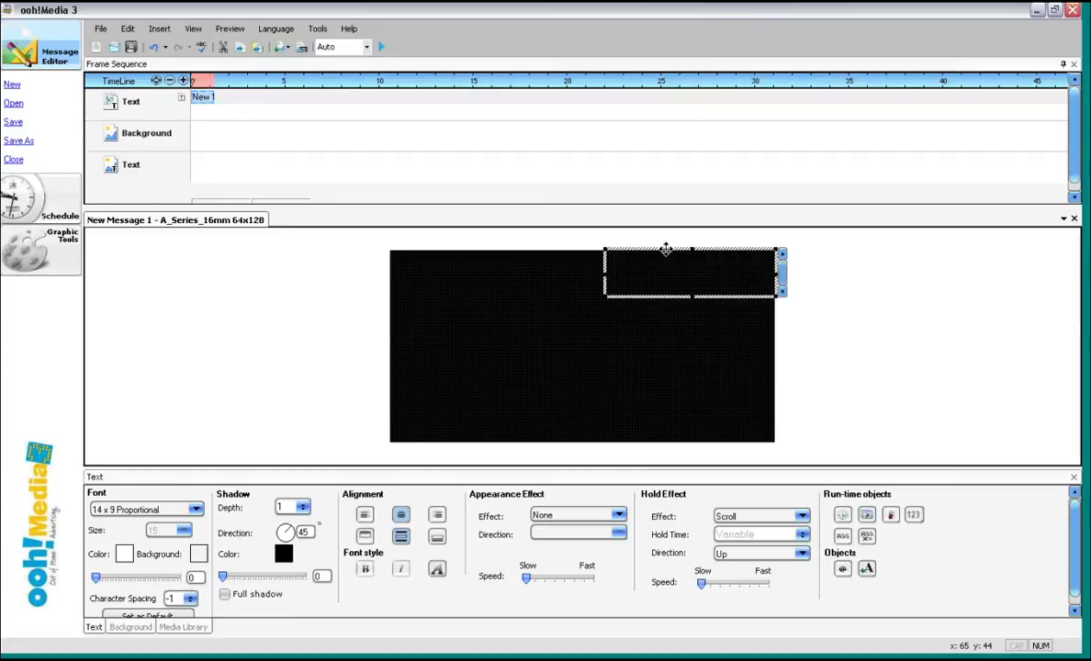
left_click_drag(666, 249, 547, 306)
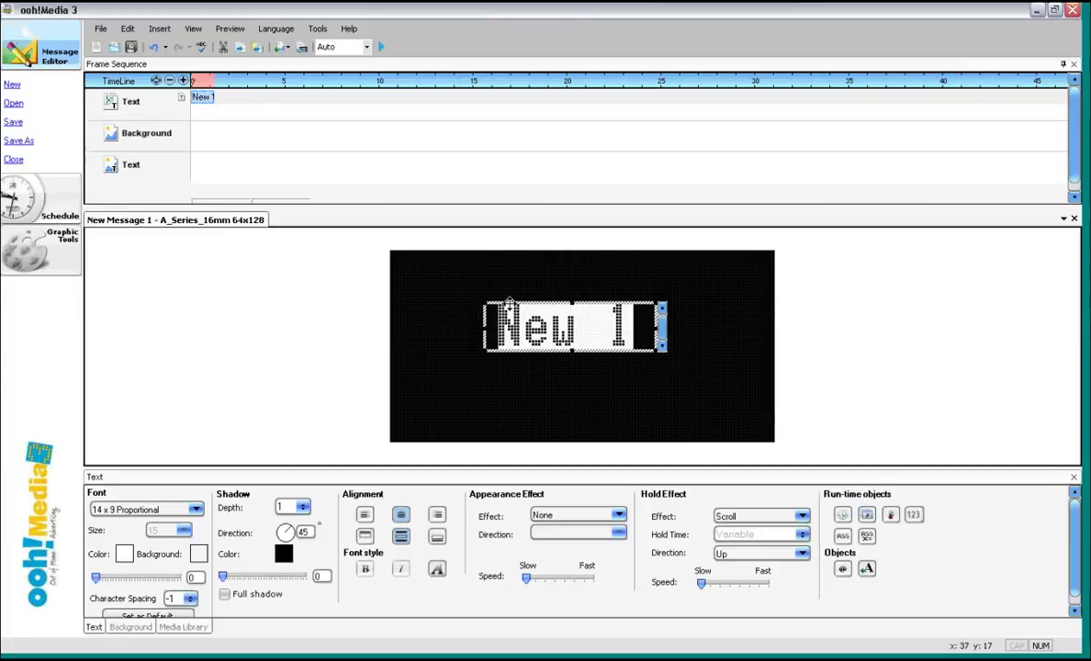
- Expand the text frame to fill the display and reduce its height to a one-line strip along the display's upper edge
left_click(509, 303)
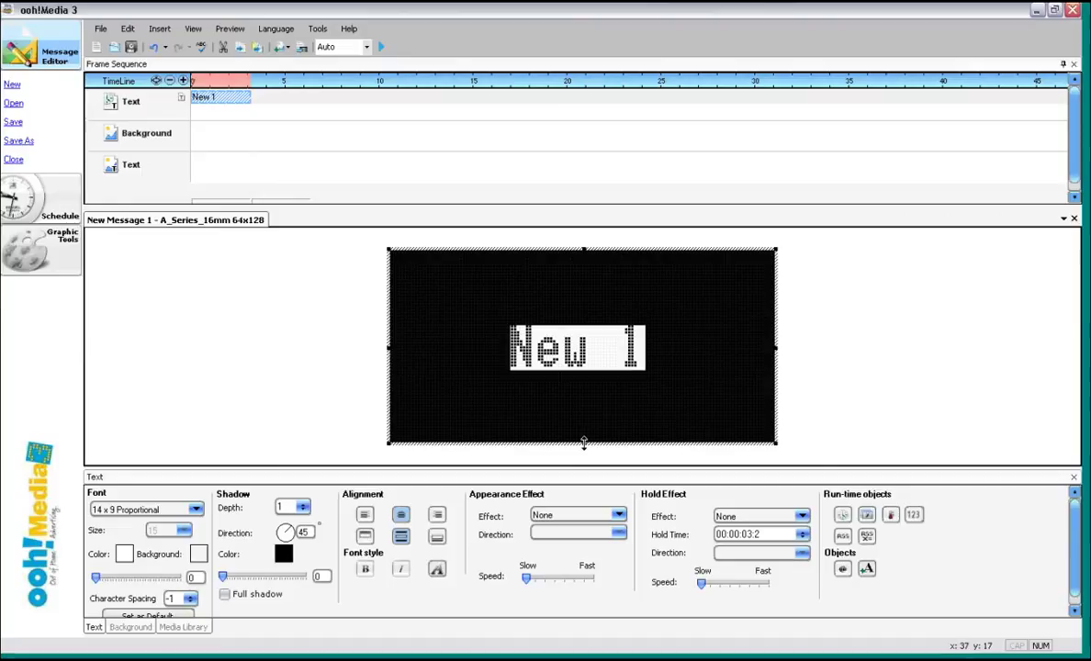
left_click_drag(584, 442, 582, 309)
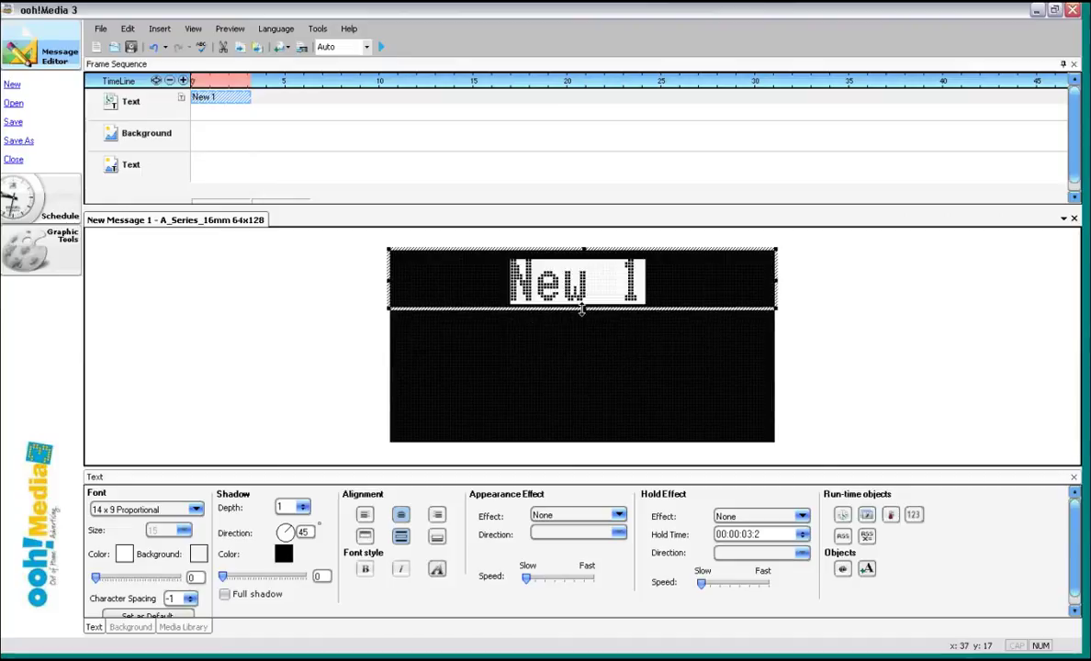
- Replace the default text in the frame with "Test Message number 2"
left_click(670, 282)
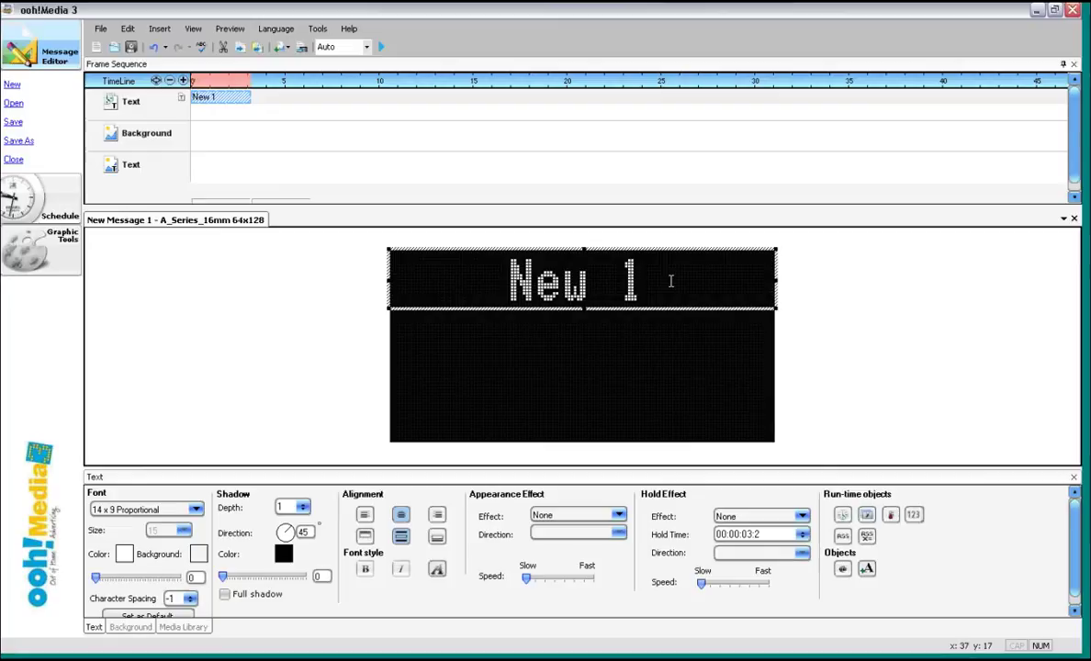
key("BackSpace")
key("BackSpace")
key("BackSpace")
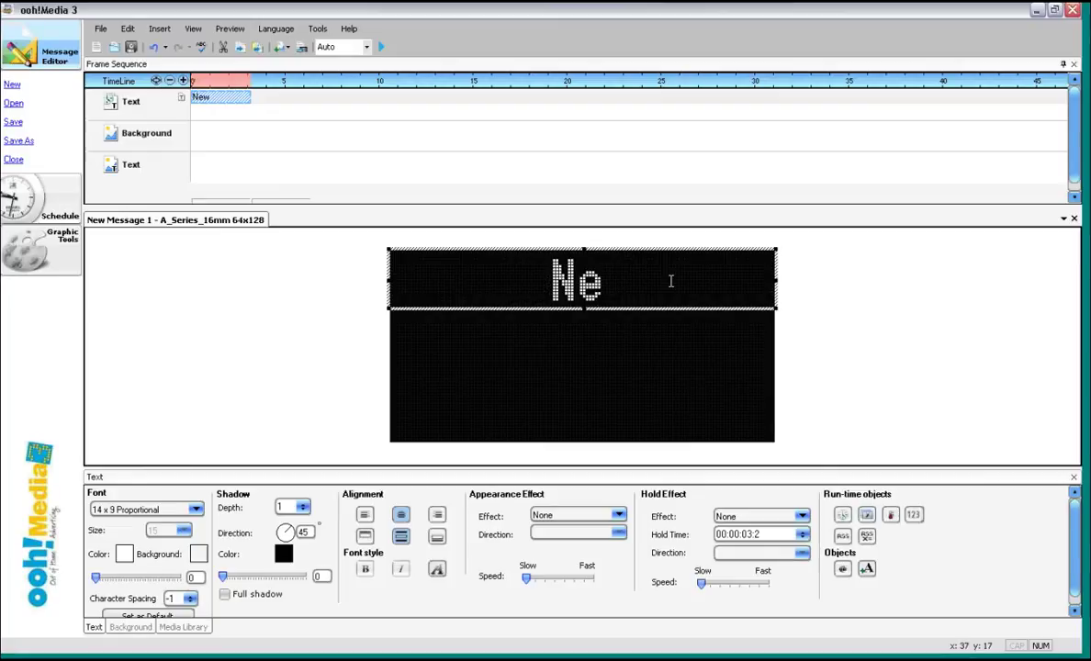
key("BackSpace")
key("BackSpace")
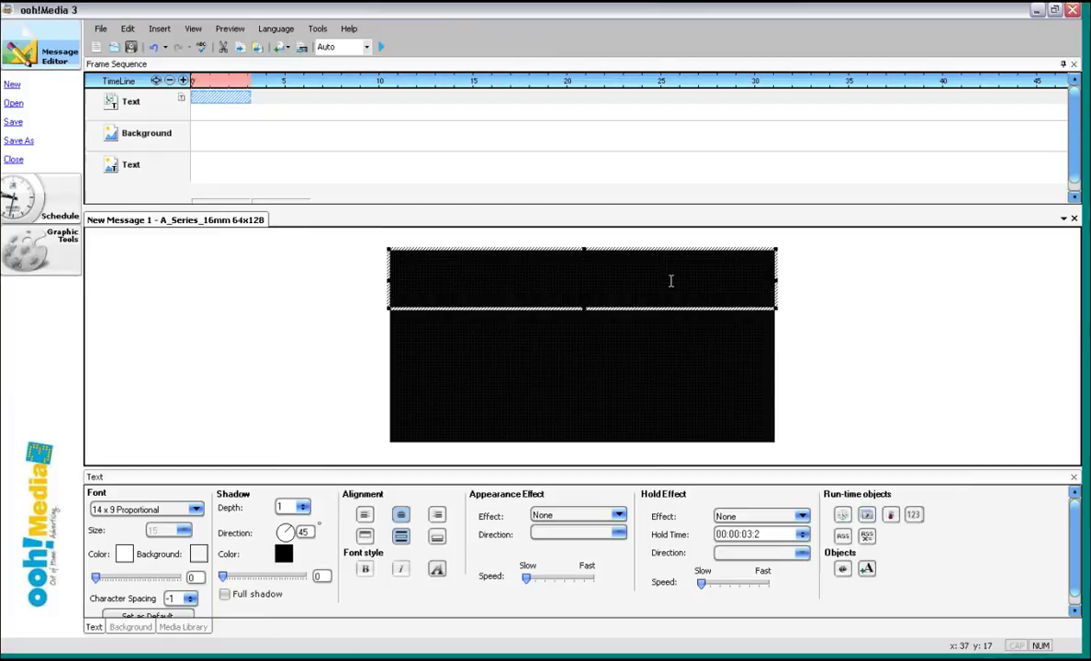
type("Test")
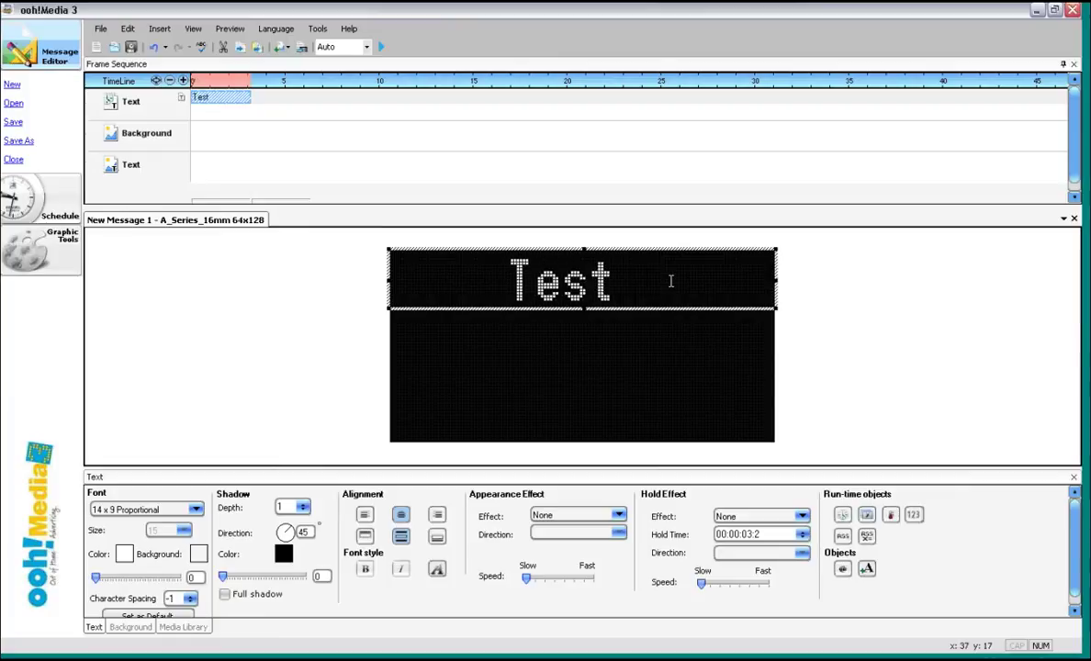
type(" Message")
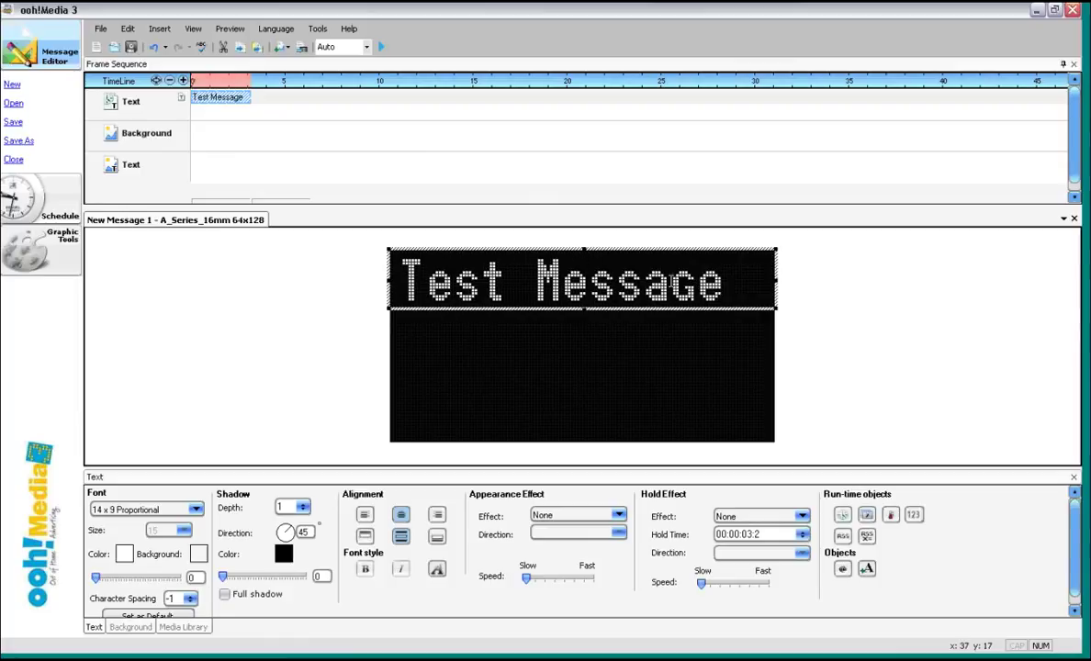
type(" number 2")
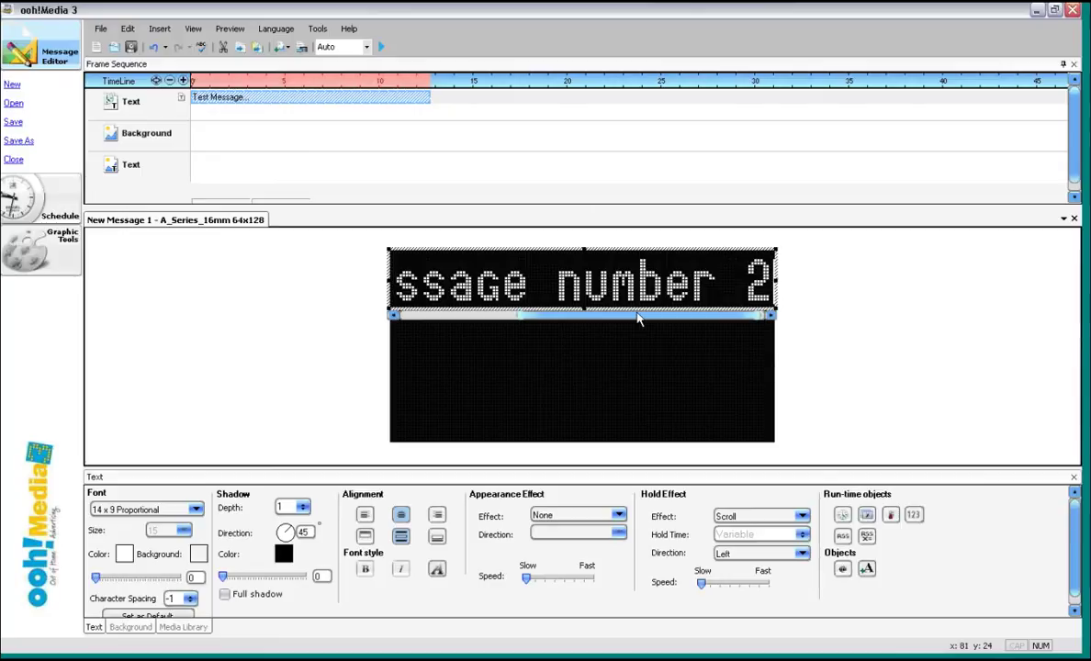
- Review the overflowing text from its beginning and preview the message scrolling, pausing and resuming playback
left_click_drag(640, 319, 478, 325)
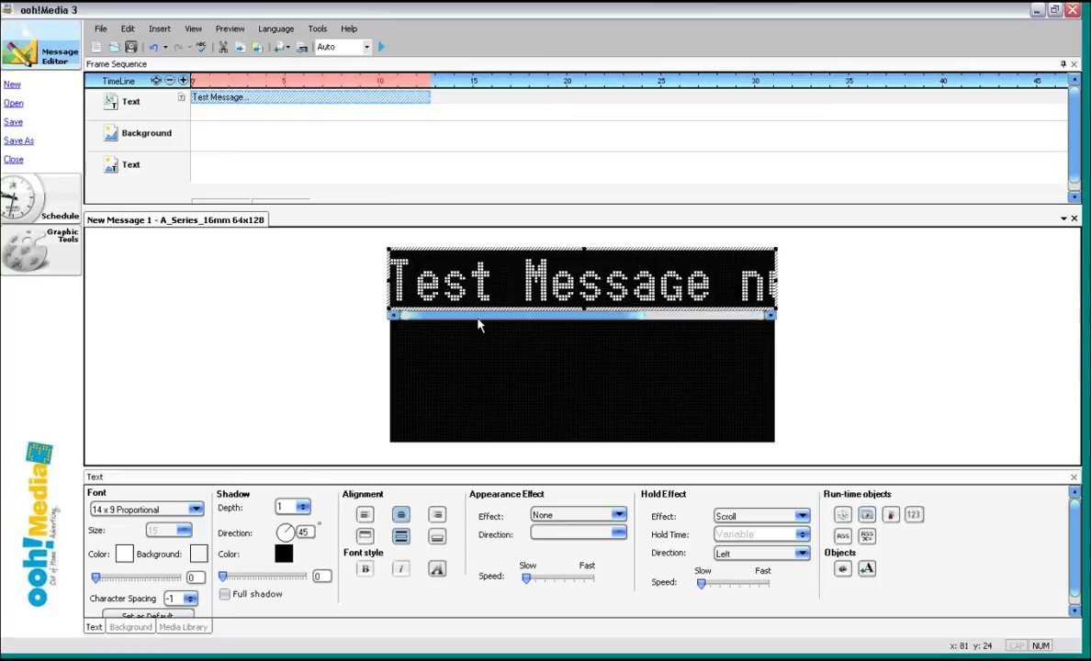
left_click(382, 48)
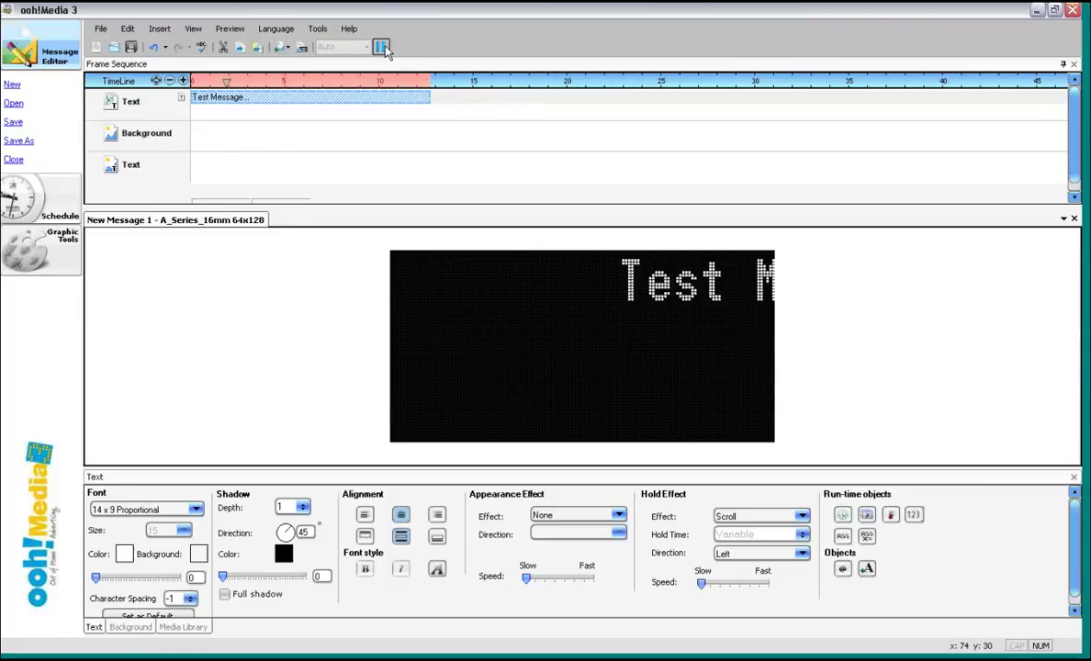
left_click(382, 47)
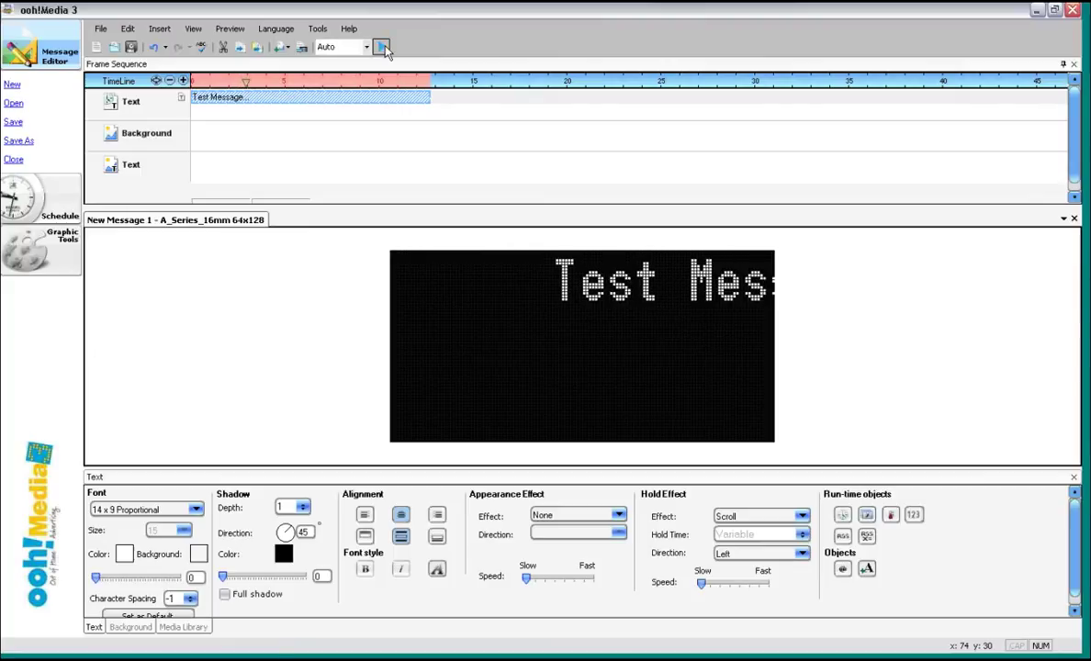
left_click(382, 48)
left_click(382, 48)
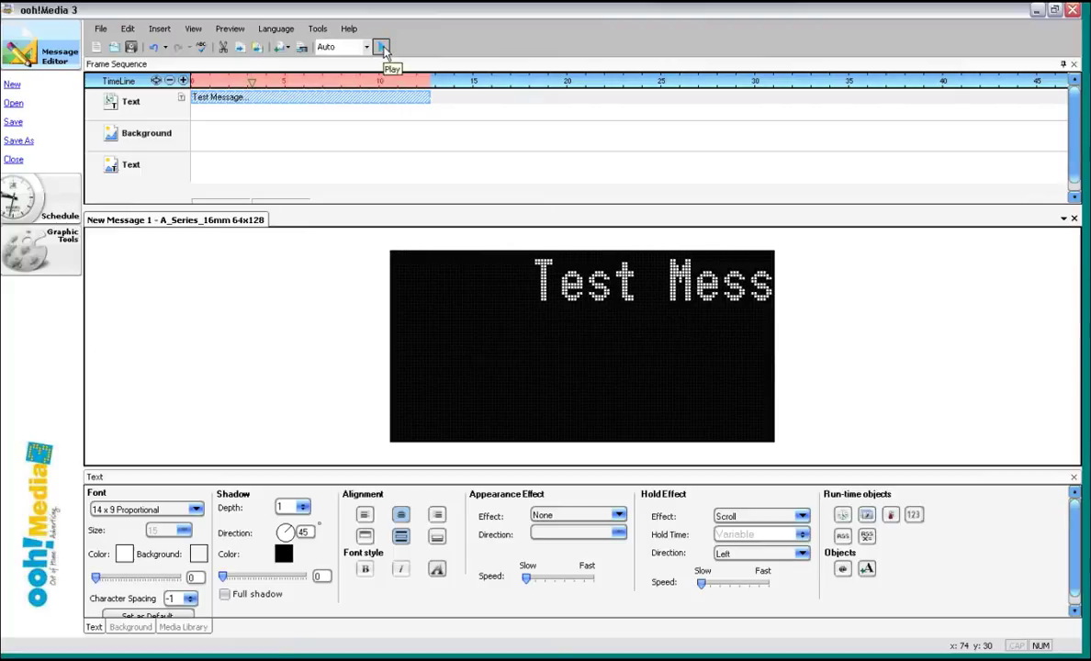
left_click(382, 48)
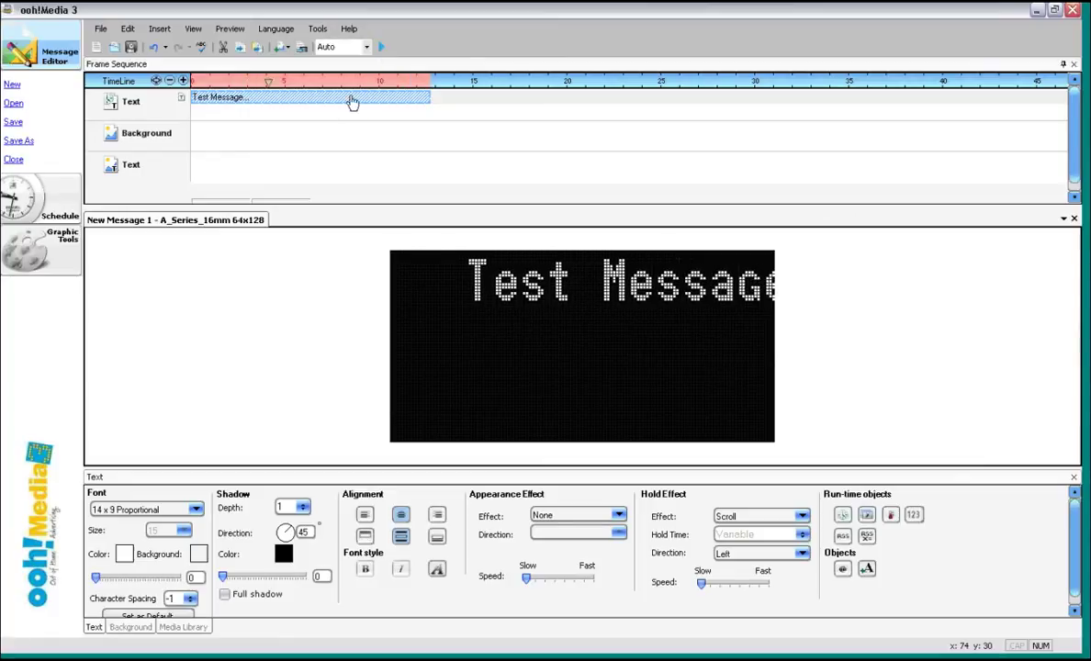
- Reopen the text on the timeline for editing and raise its hold effect speed one notch above the slowest setting
right_click(305, 105)
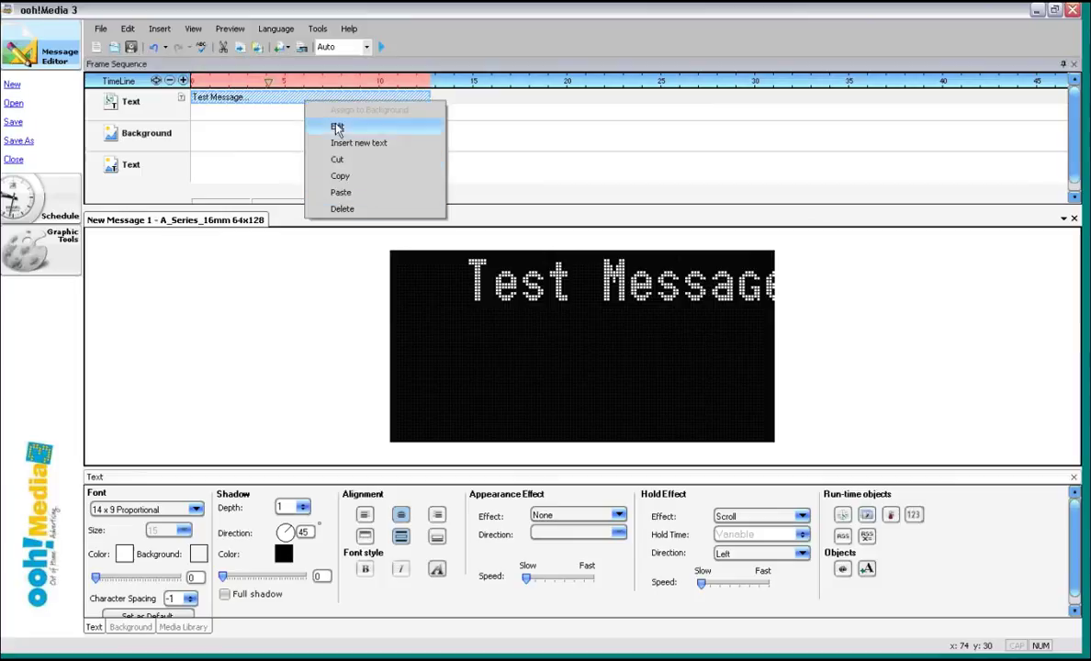
left_click(337, 128)
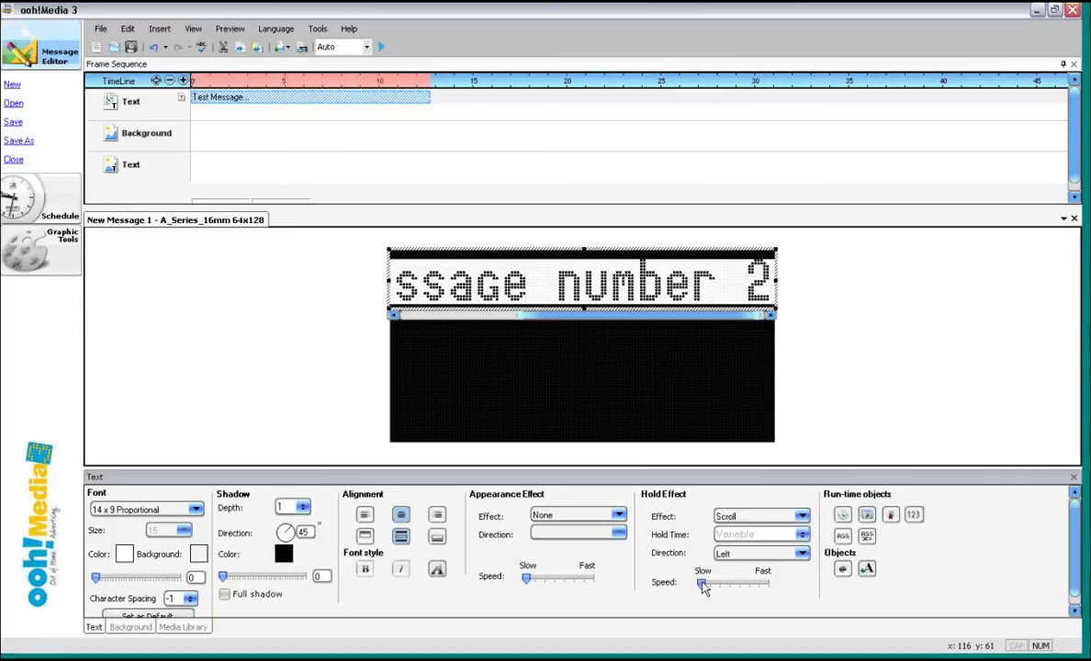
left_click_drag(703, 588, 710, 584)
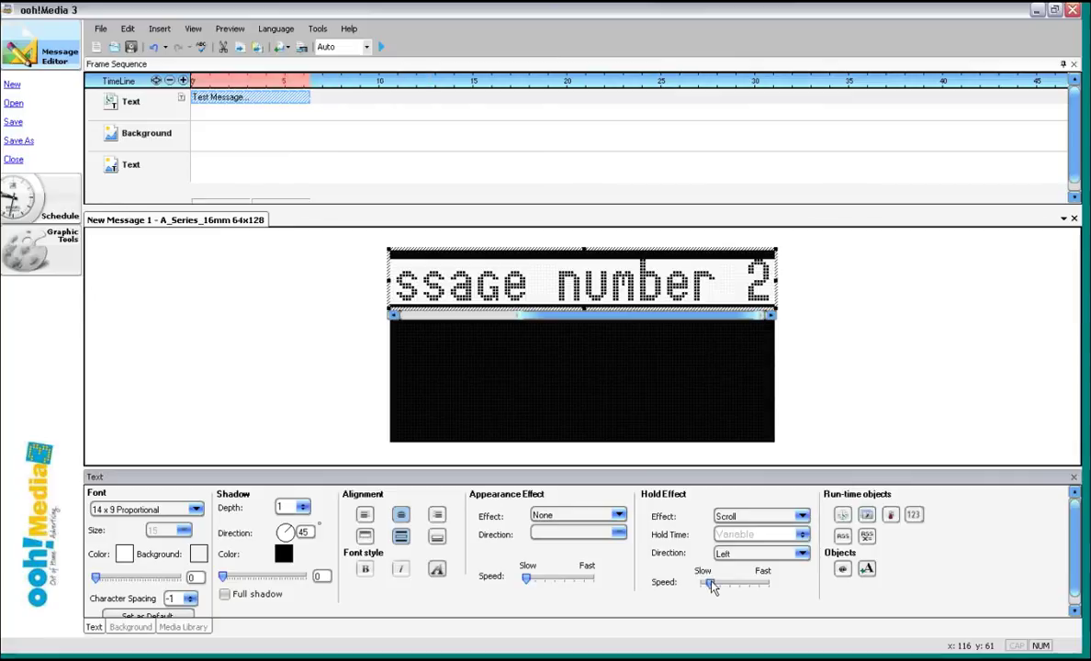
- Preview the message at the faster scroll speed and return the hold effect speed to the slowest setting
left_click(381, 47)
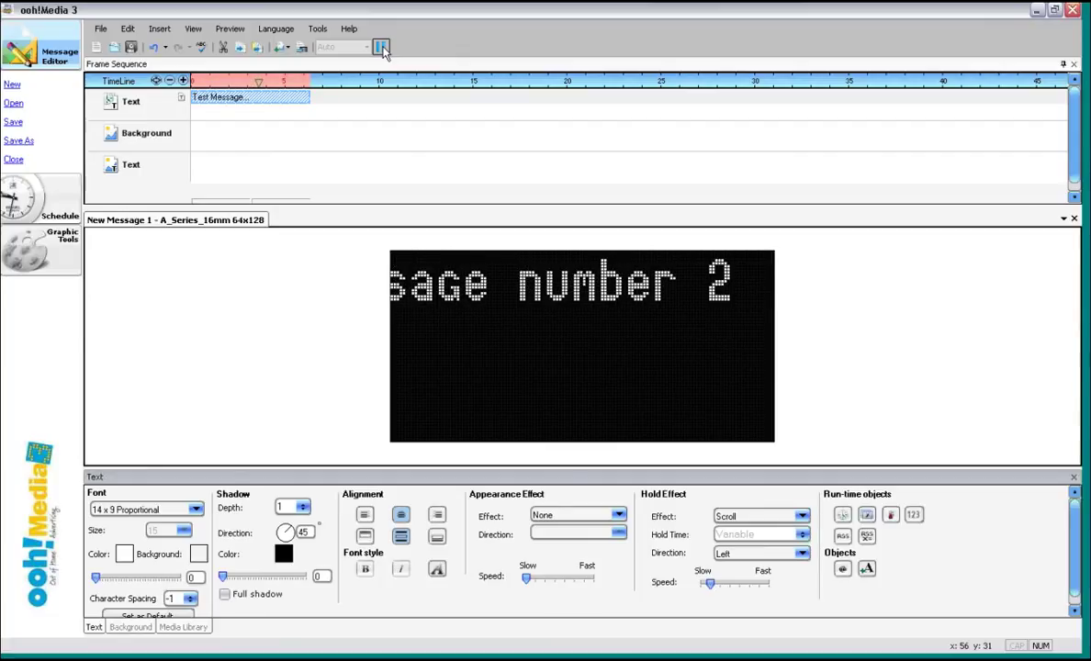
left_click(383, 51)
left_click_drag(709, 585, 701, 585)
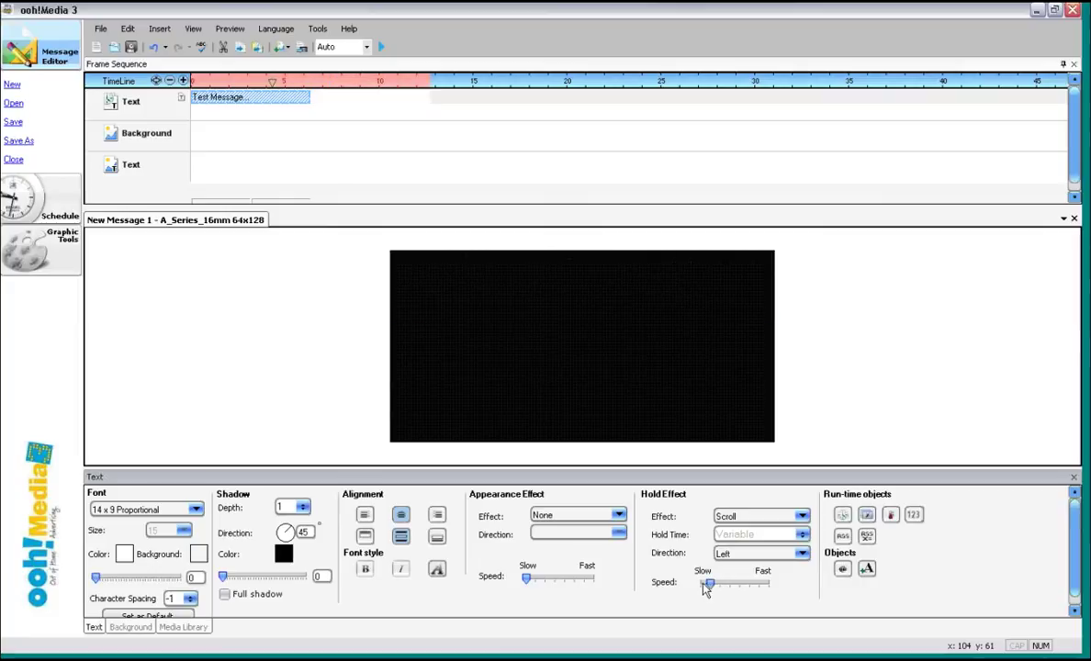
- Select all of the message text, try the 8x8 Fixed Width font, and set the font to 8x9 Proportional
right_click(710, 276)
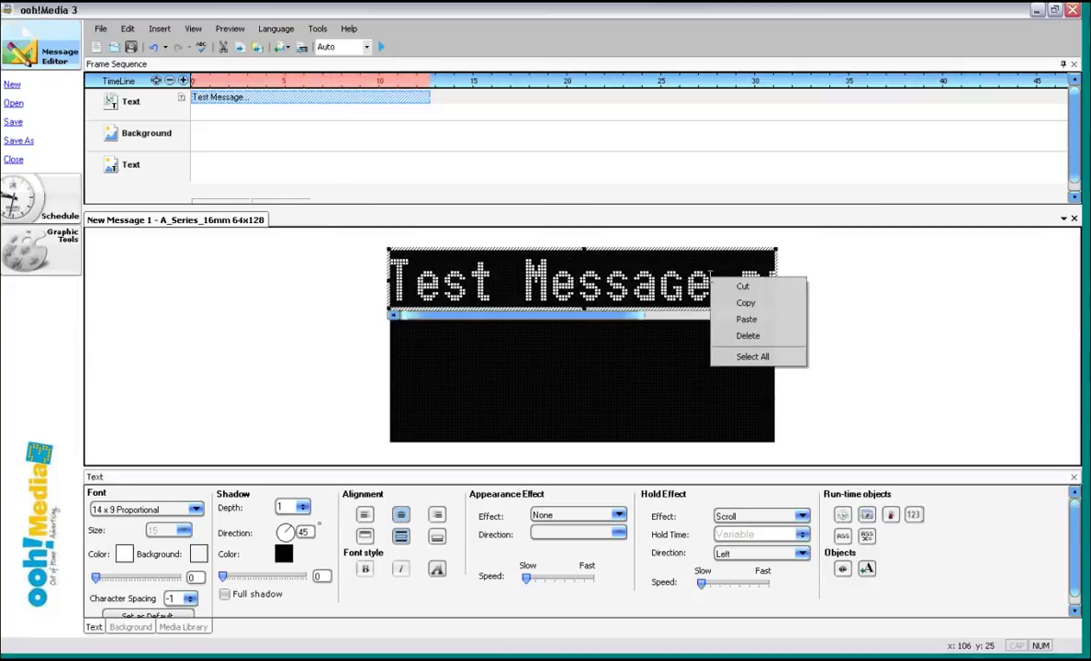
left_click(746, 357)
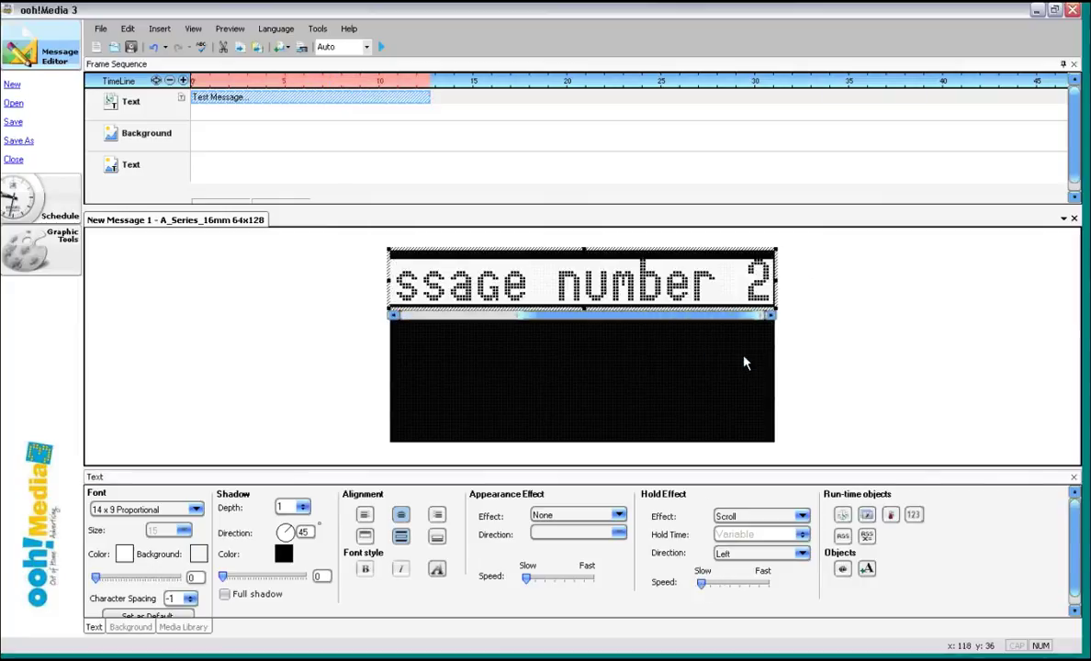
left_click(196, 510)
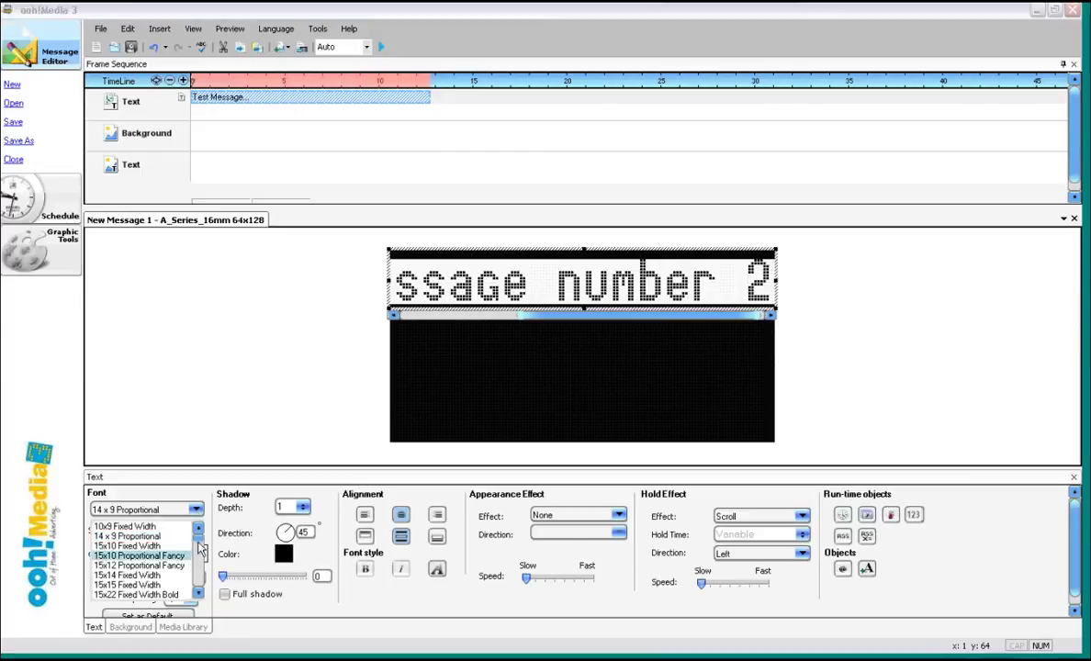
left_click_drag(201, 548, 201, 574)
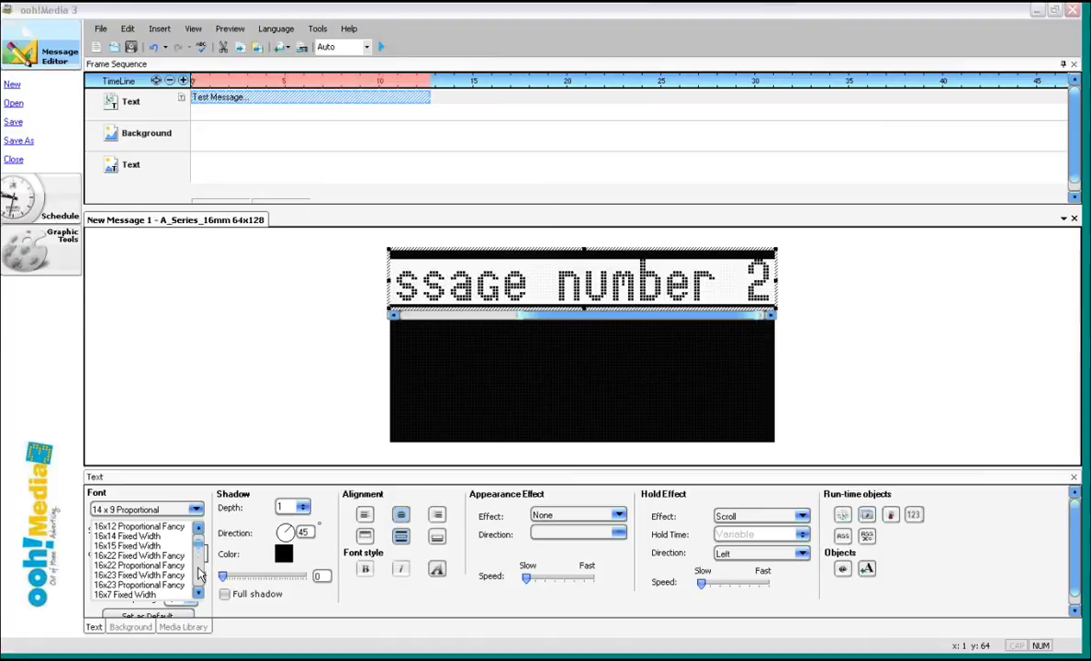
scroll(201, 575, "down", 5)
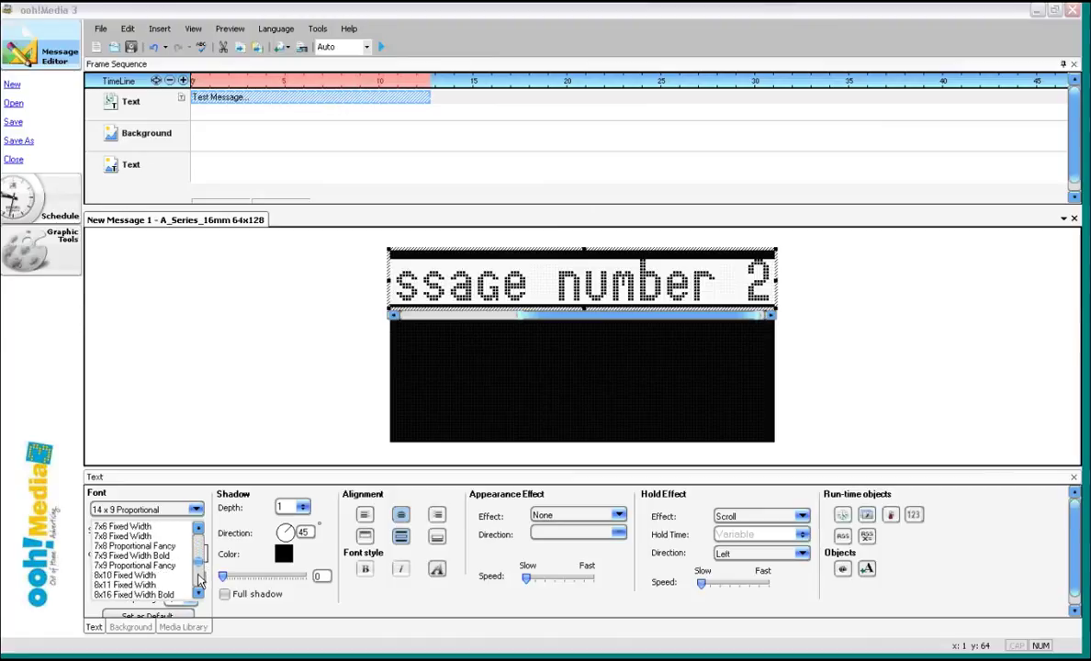
scroll(199, 579, "down", 2)
left_click(138, 536)
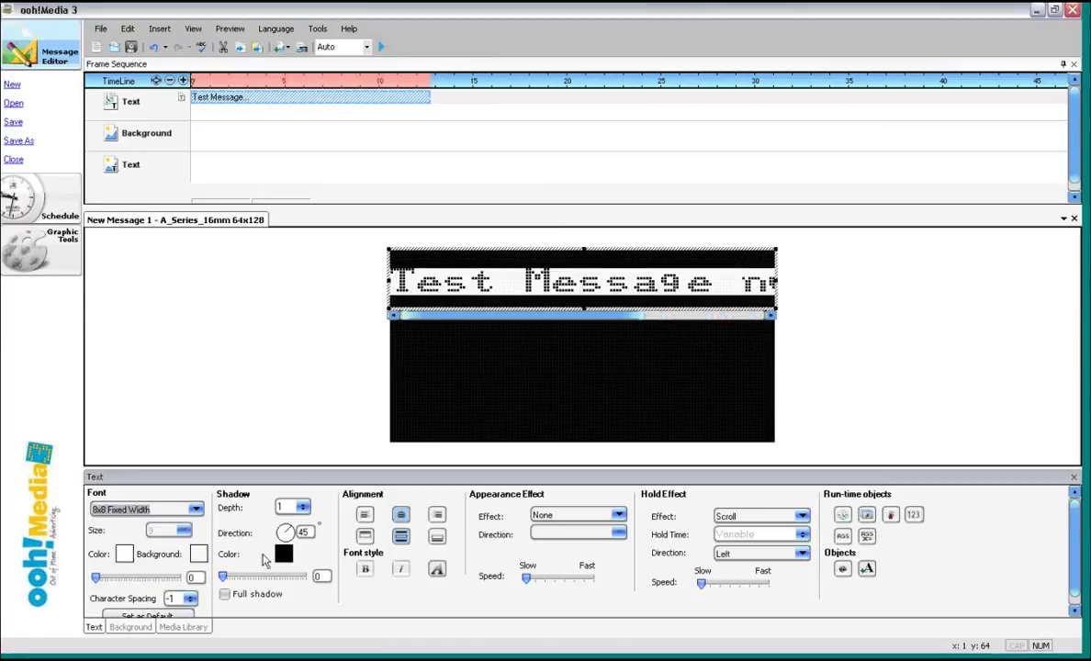
left_click(195, 509)
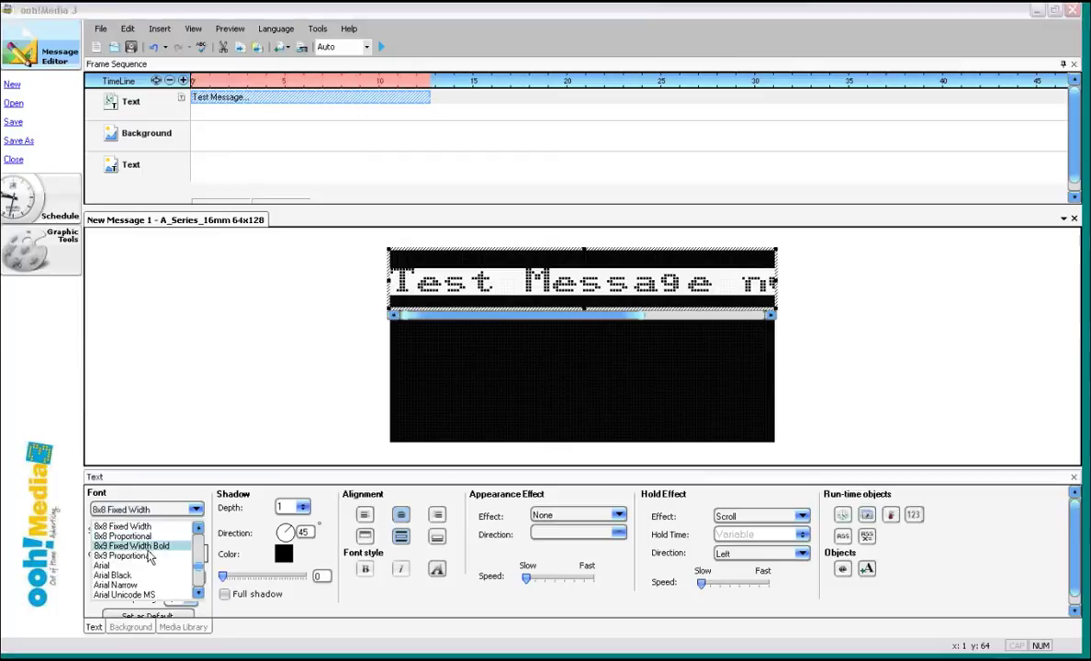
left_click(147, 556)
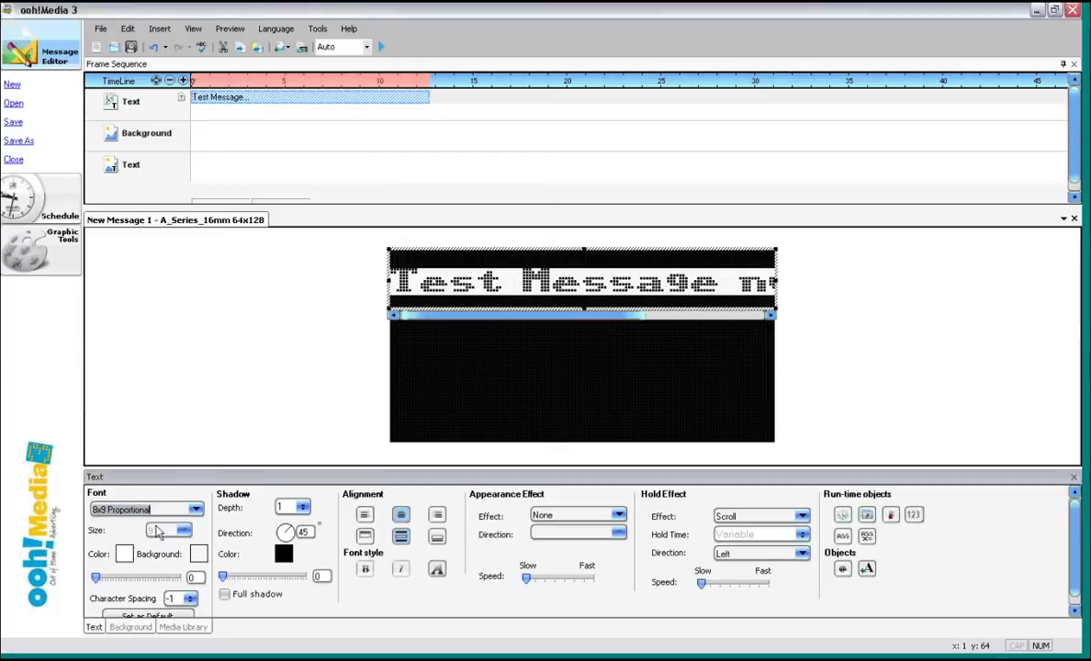
- Change the selected message text to the Arial font and set its size to 1/3
left_click(197, 512)
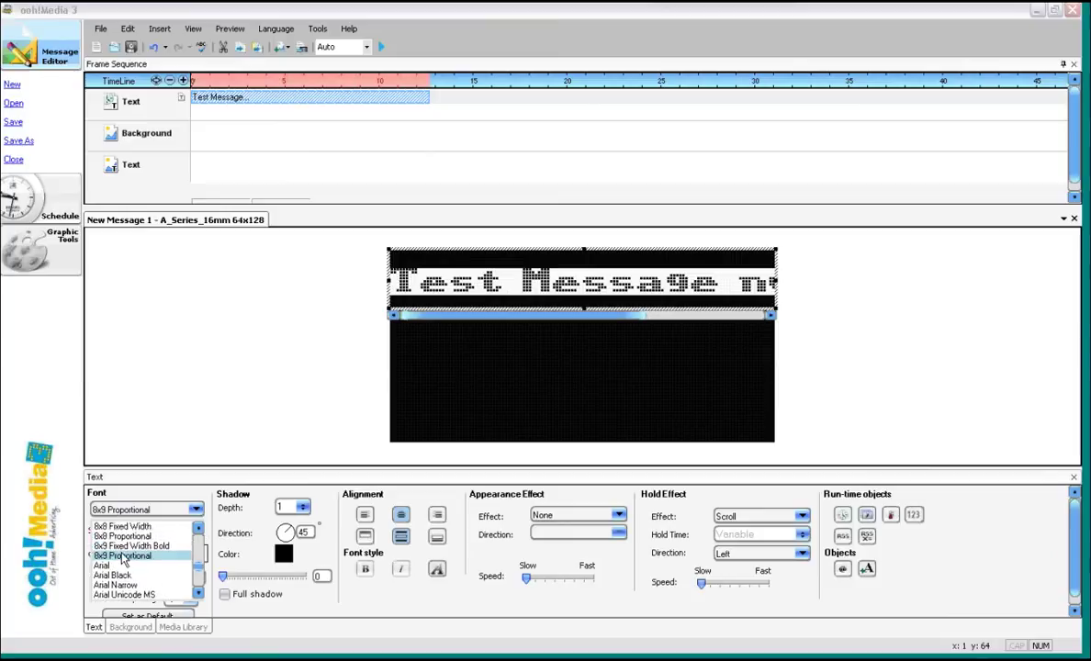
scroll(161, 550, "up", 2)
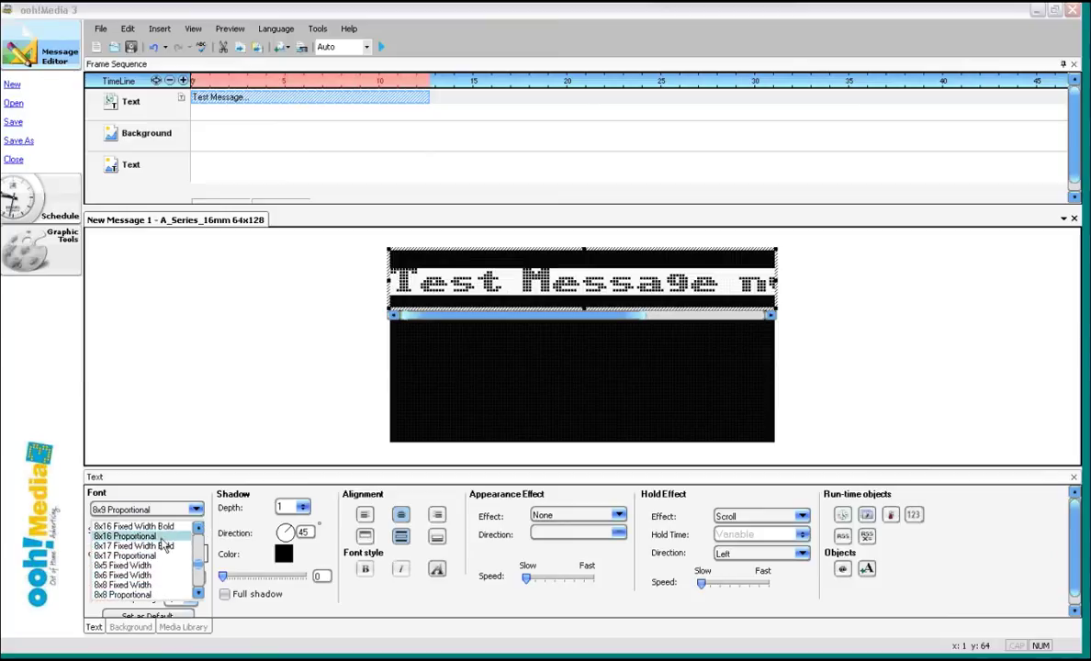
scroll(165, 545, "down", 2)
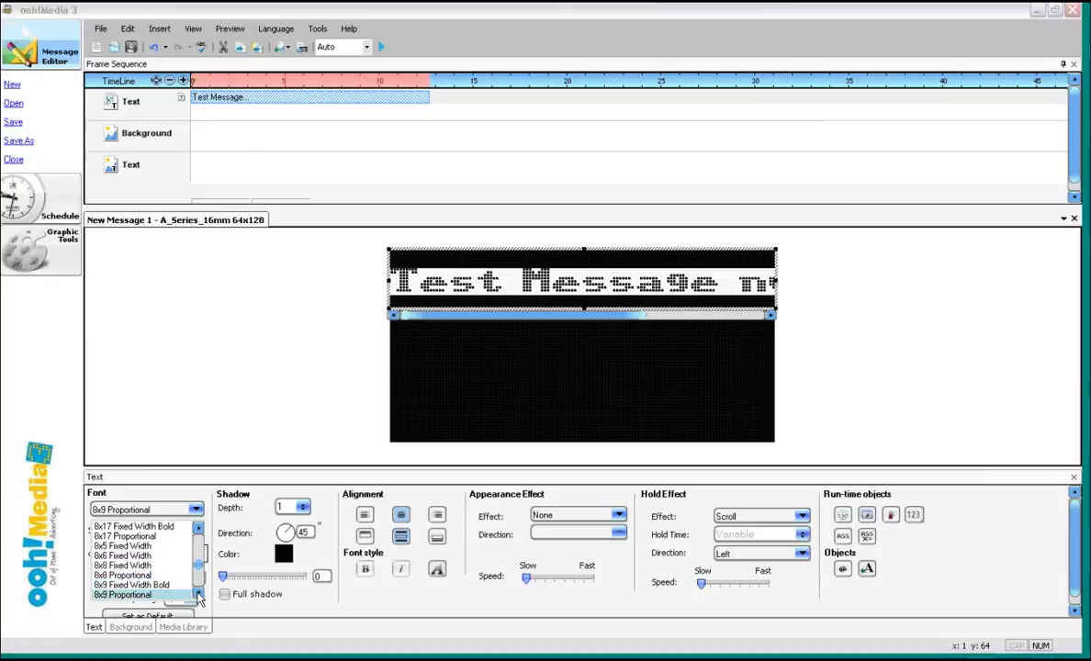
scroll(198, 597, "down", 4)
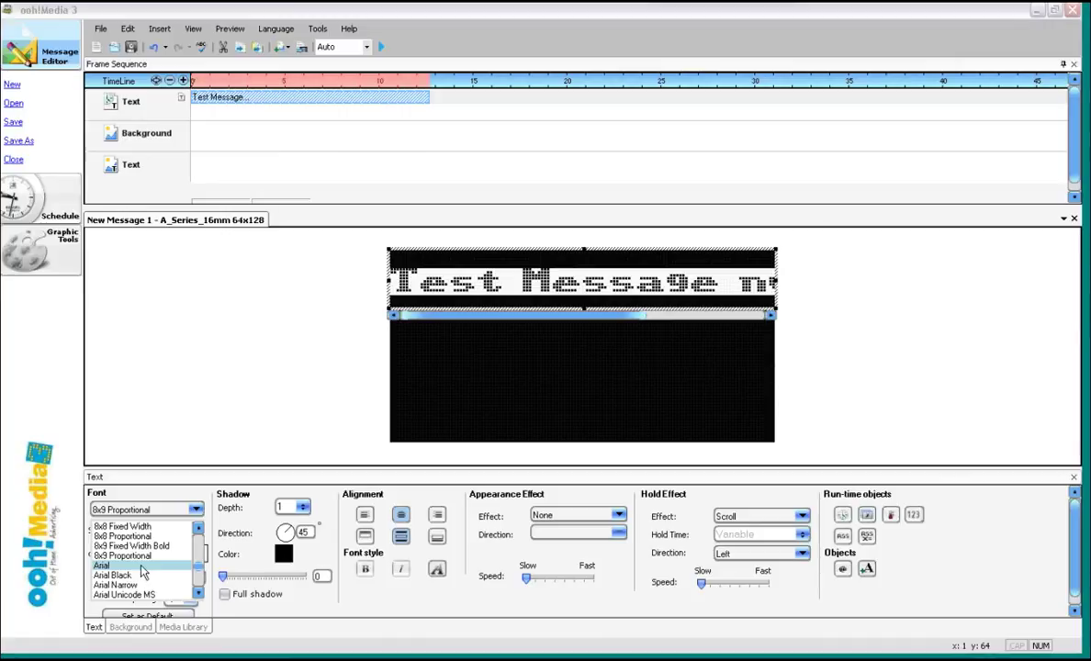
left_click(141, 567)
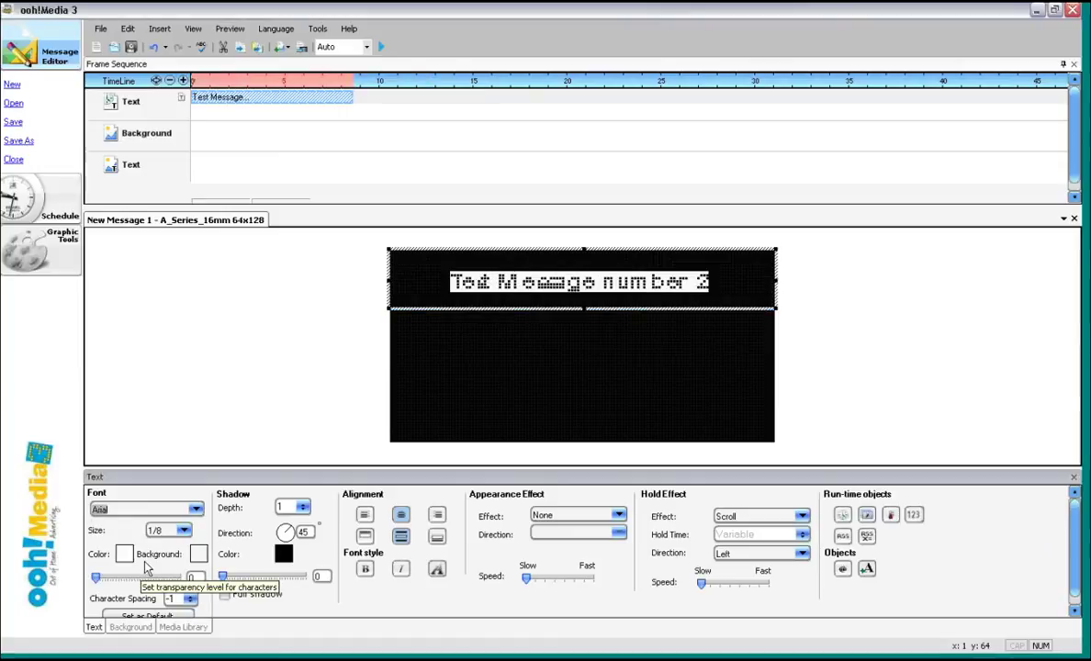
left_click(183, 532)
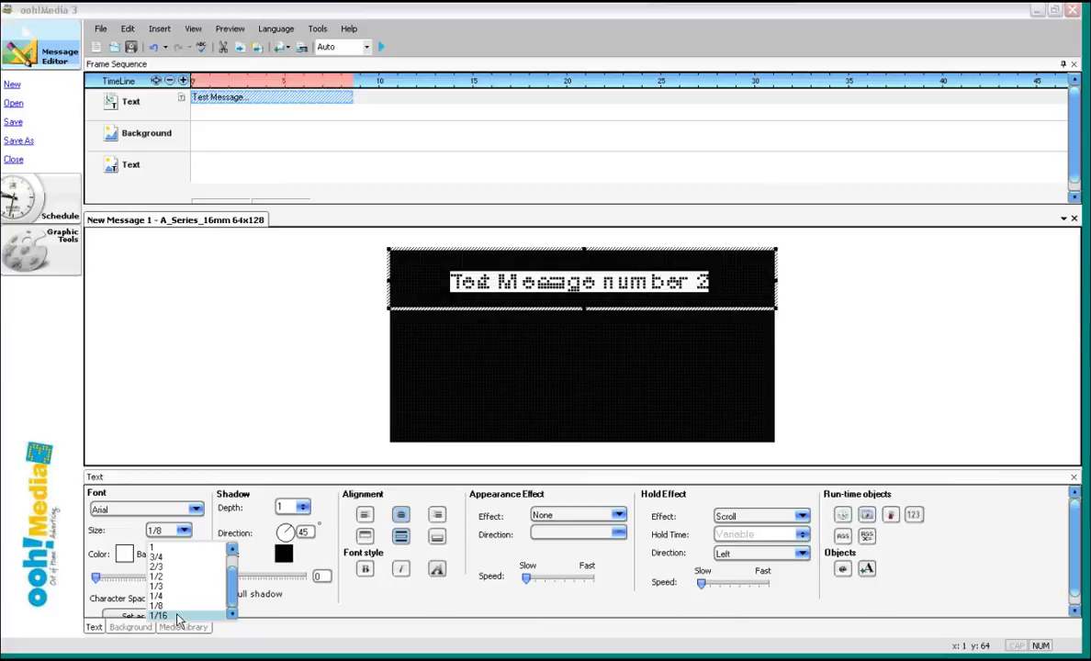
left_click(178, 588)
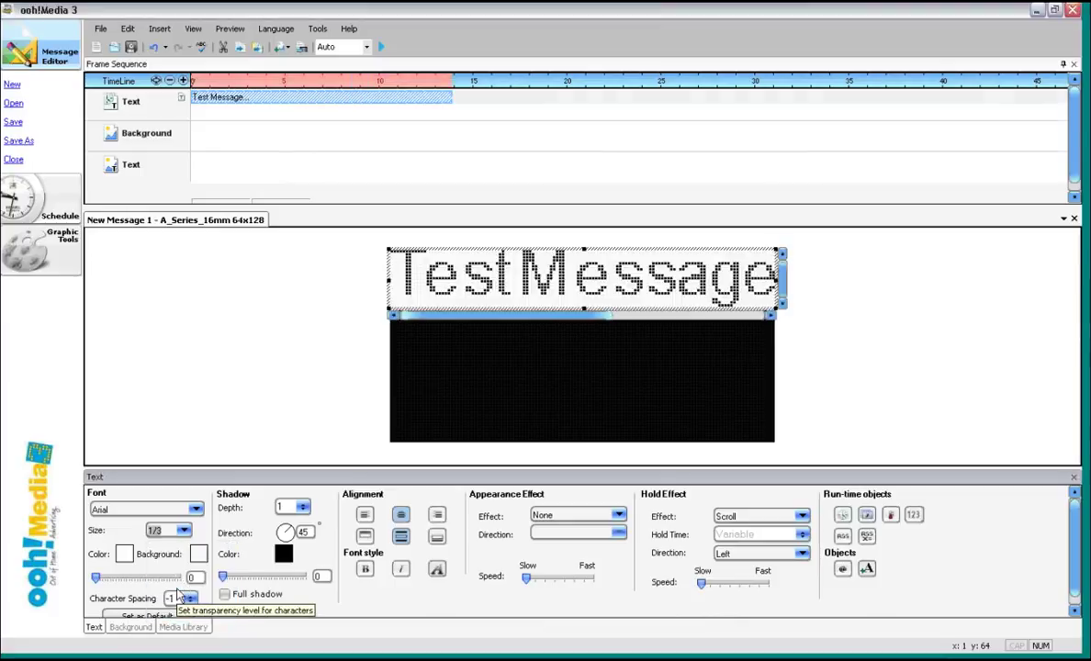
- Change the font of the selected message text to Verdana
left_click(195, 510)
scroll(201, 560, "up", 2)
scroll(193, 569, "down", 15)
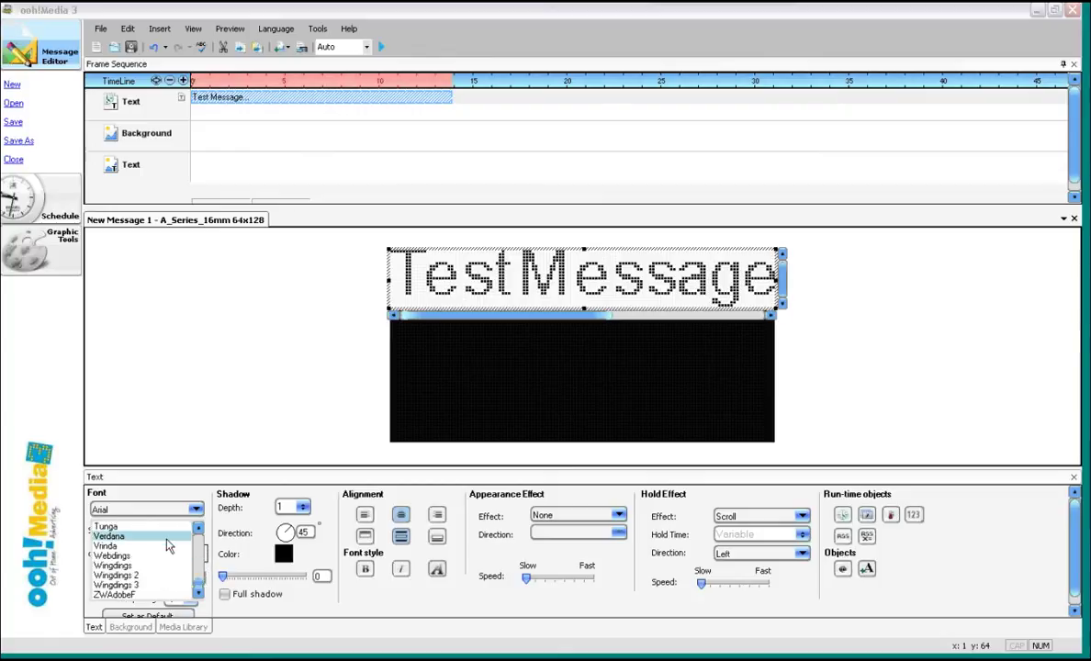
left_click(161, 538)
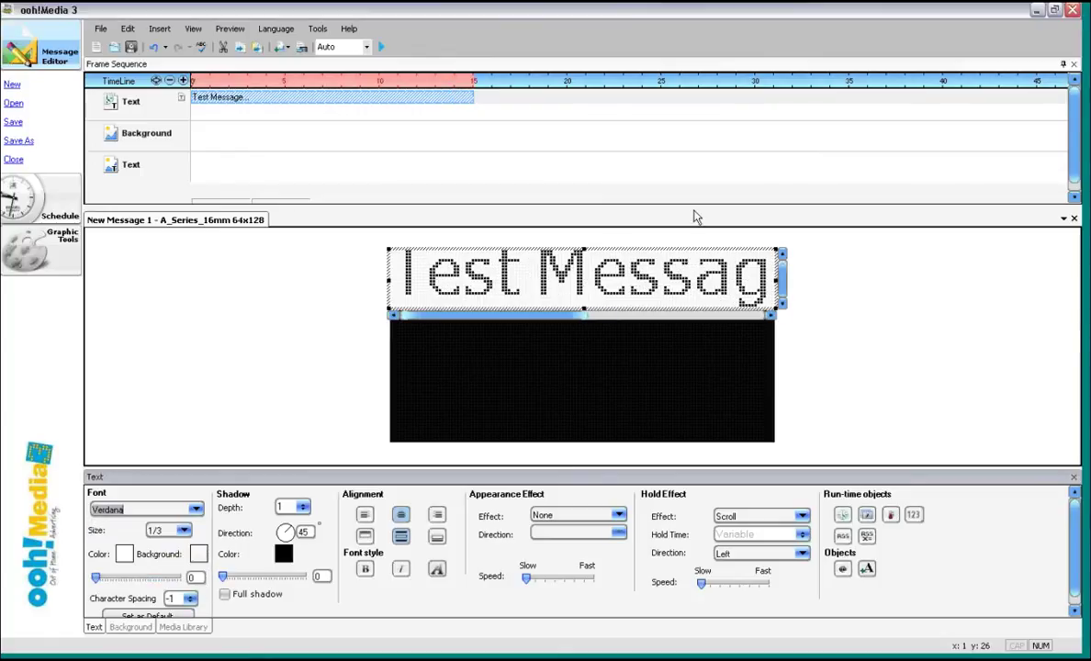
- Deselect the message text, insert a second text object and look over its text settings
right_click(466, 106)
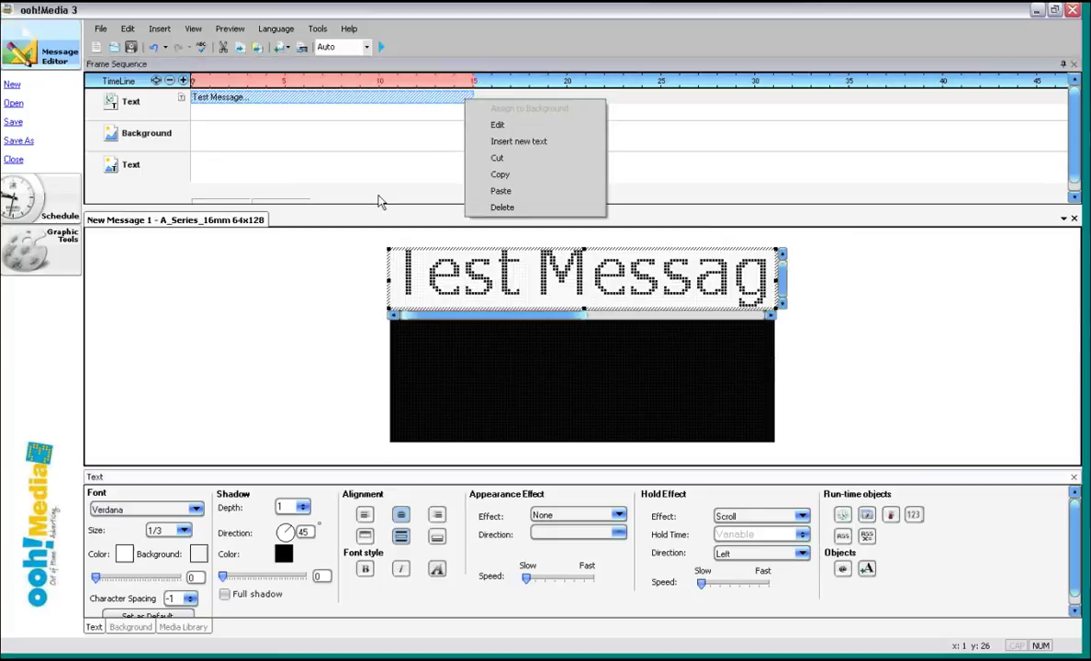
left_click(380, 202)
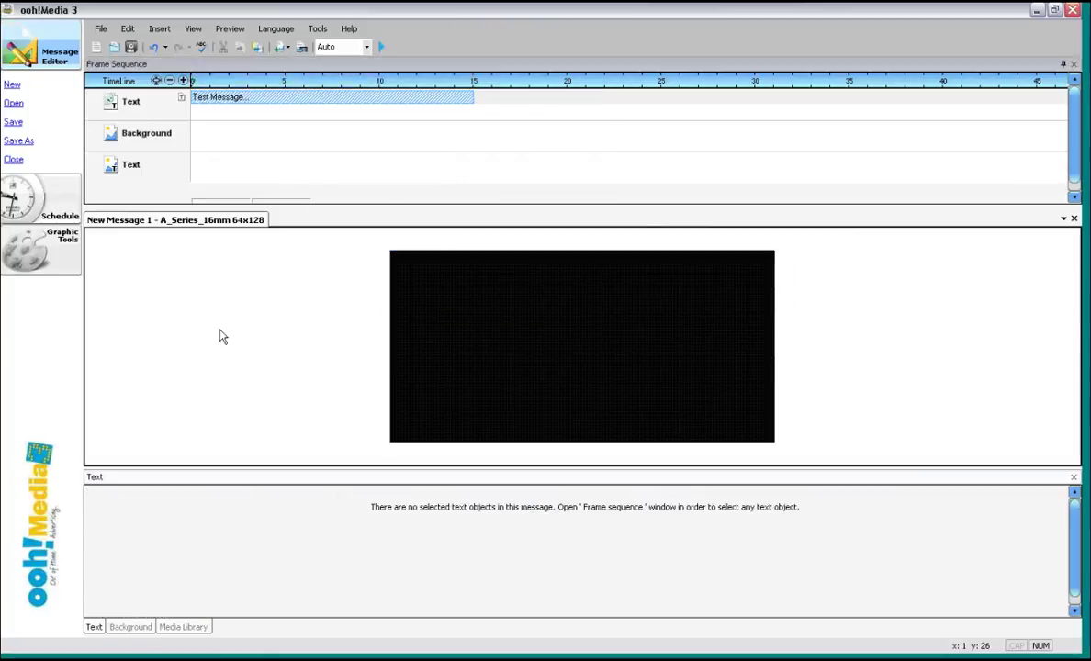
left_click(160, 29)
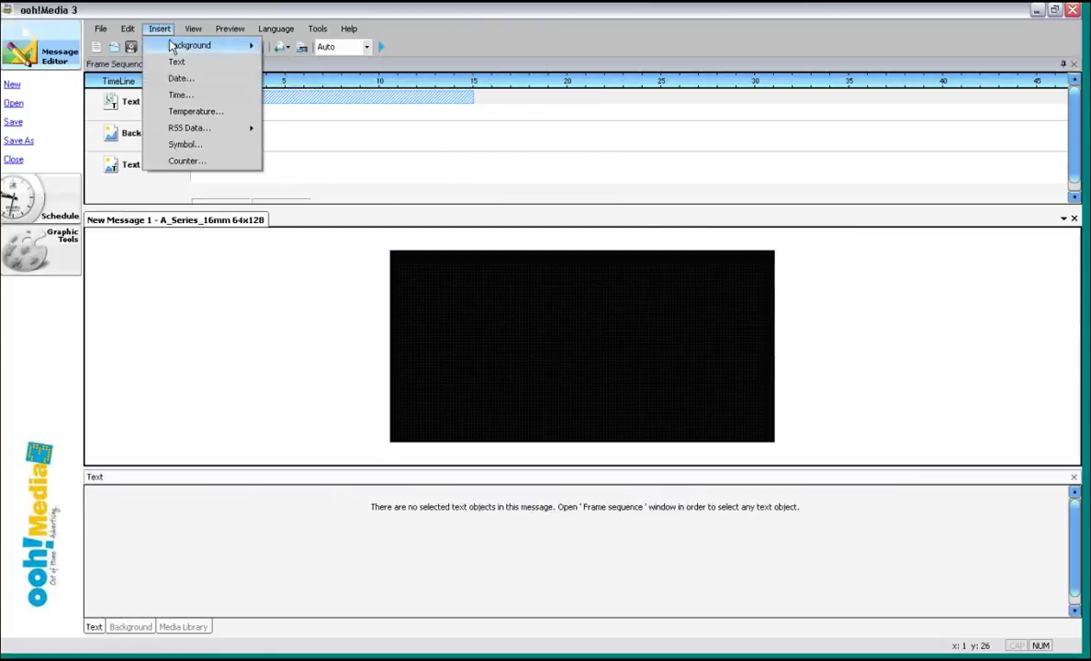
left_click(176, 62)
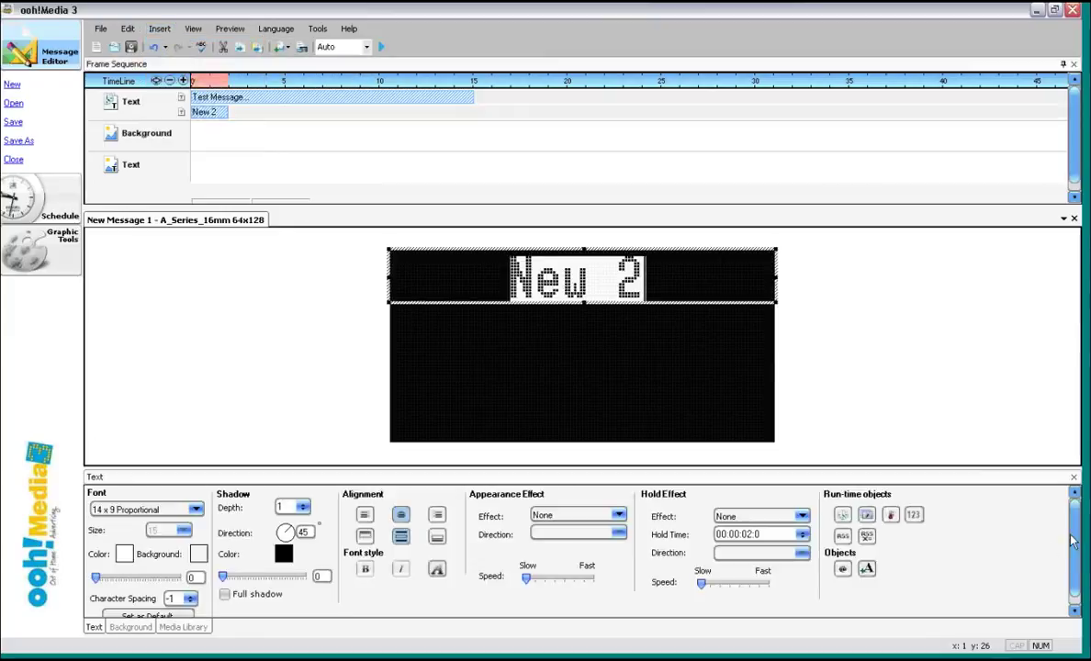
scroll(1073, 542, "down", 1)
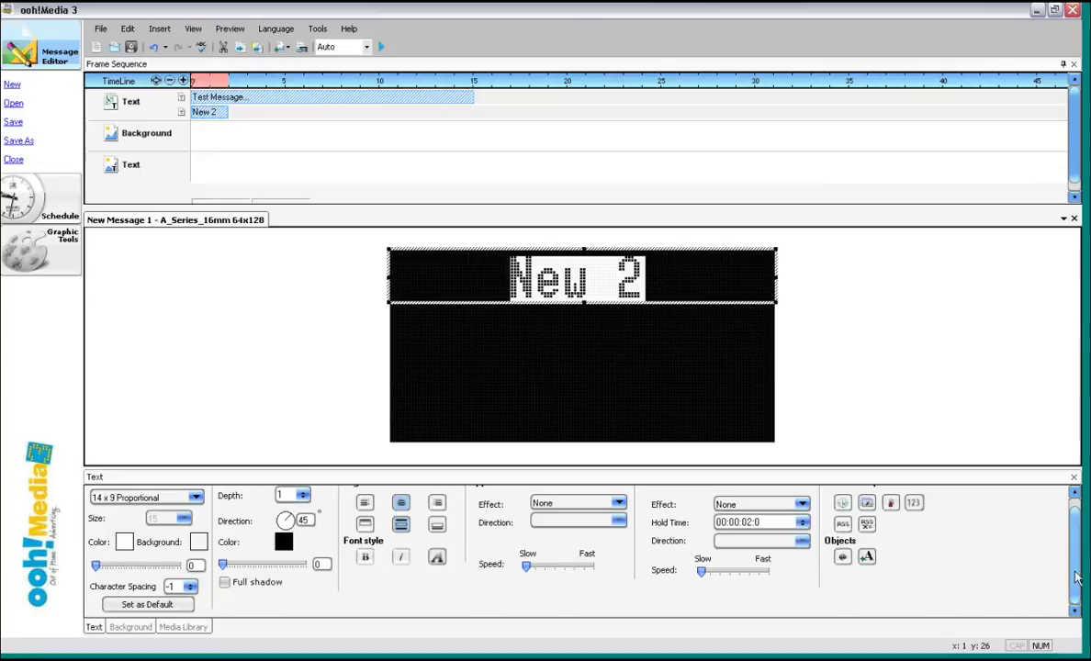
scroll(1077, 576, "up", 1)
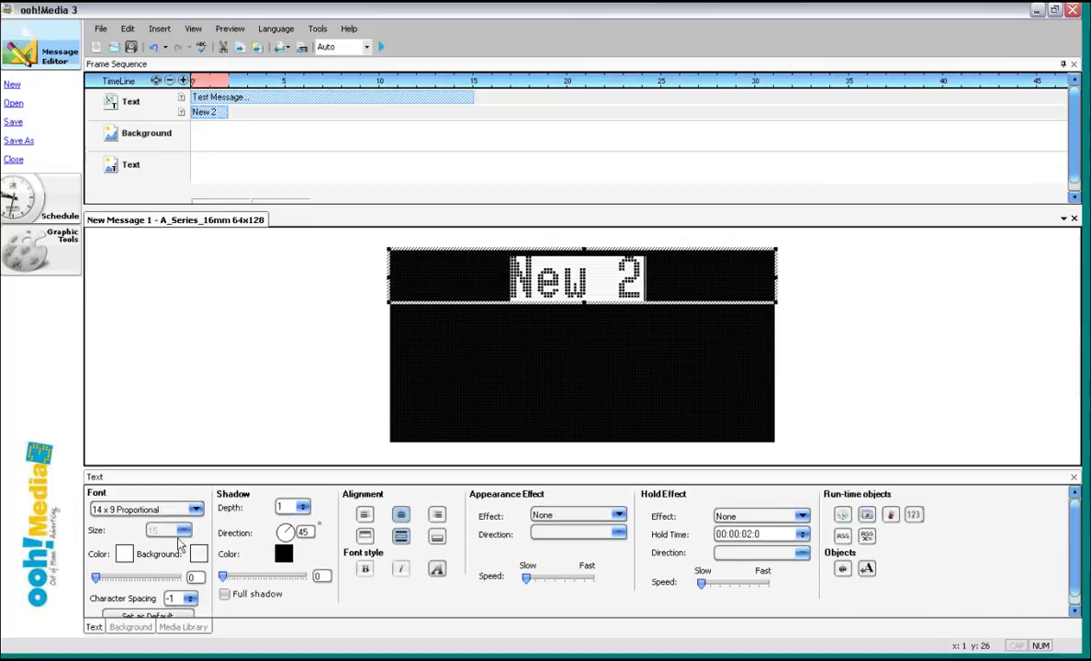
- Colour the second text object red and delete it from the timeline
left_click(124, 554)
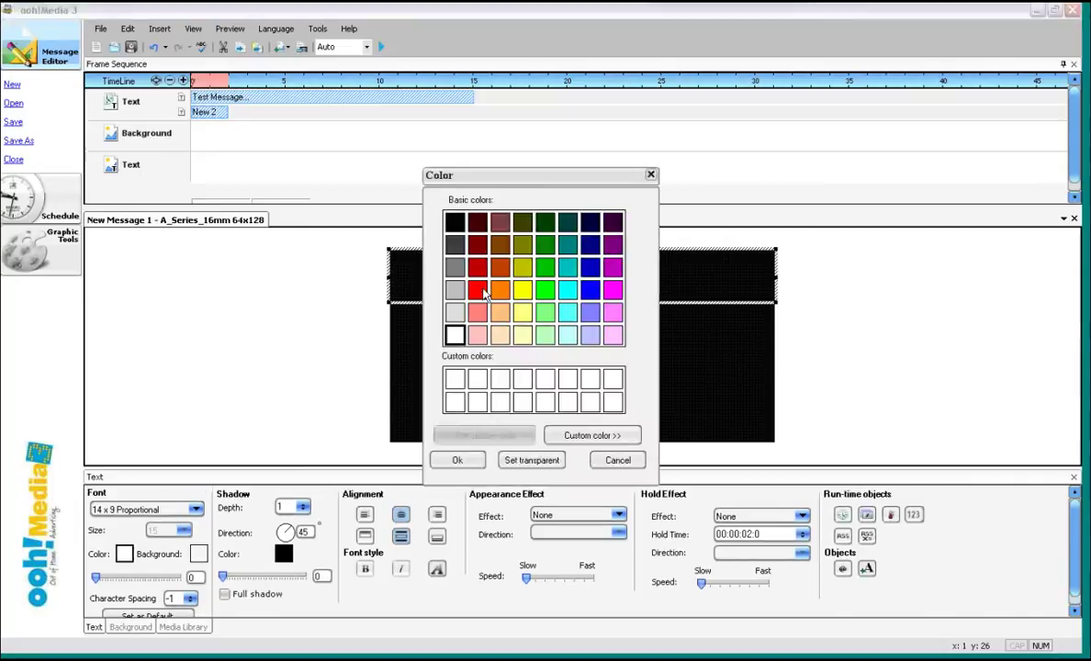
left_click(456, 459)
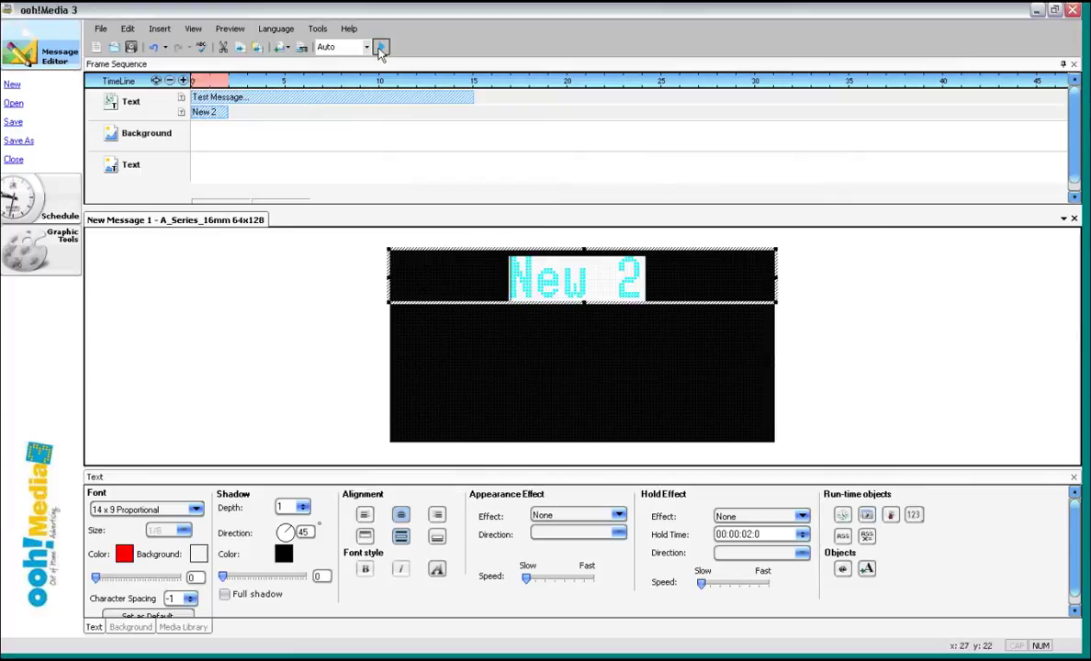
right_click(209, 113)
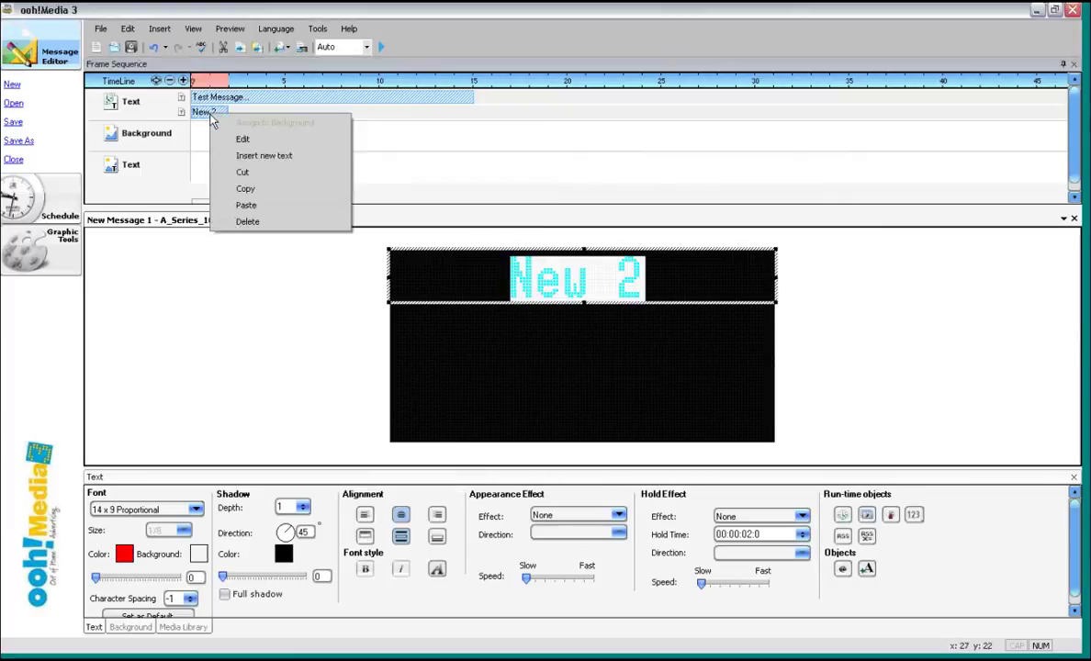
left_click(270, 221)
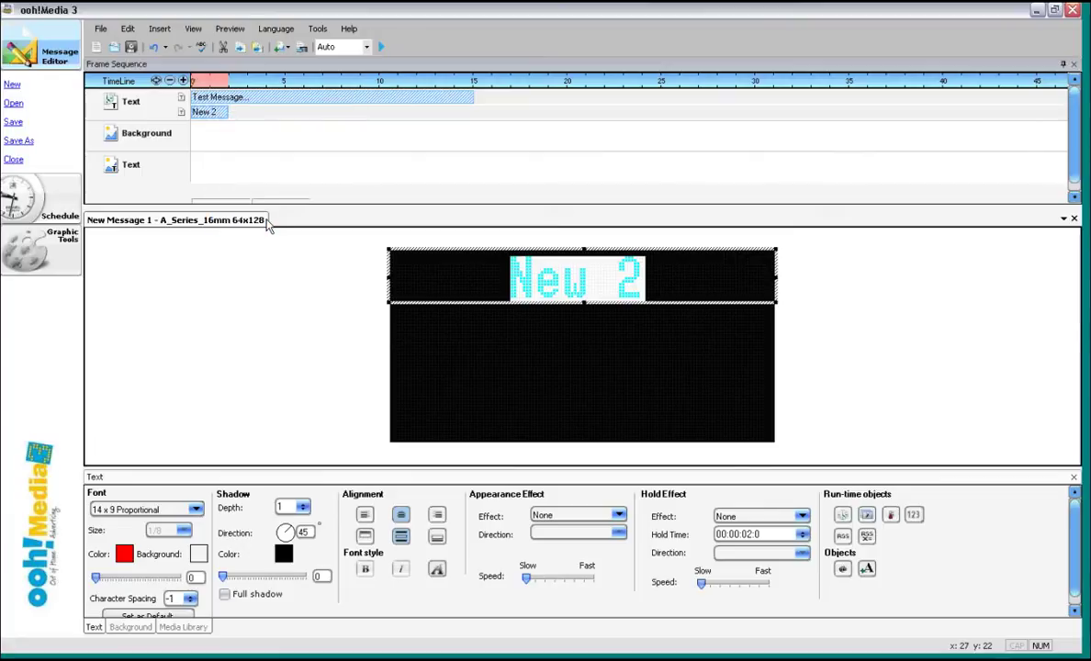
- Set the Test Message text colour to red and preview the message scrolling, pausing partway through
left_click(302, 99)
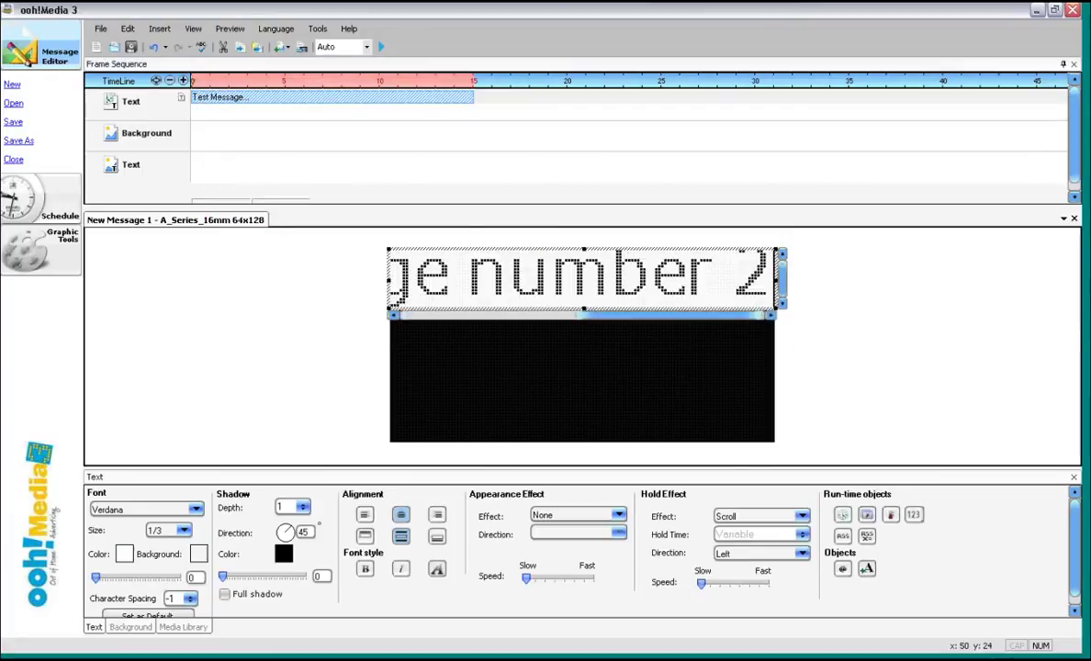
left_click(128, 556)
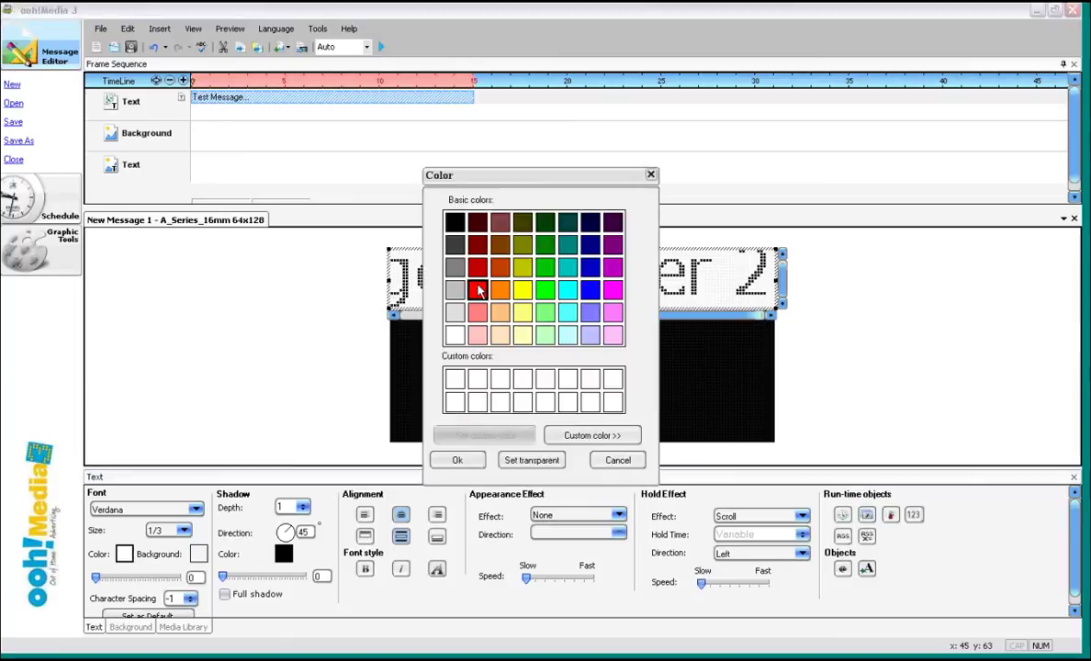
left_click(478, 290)
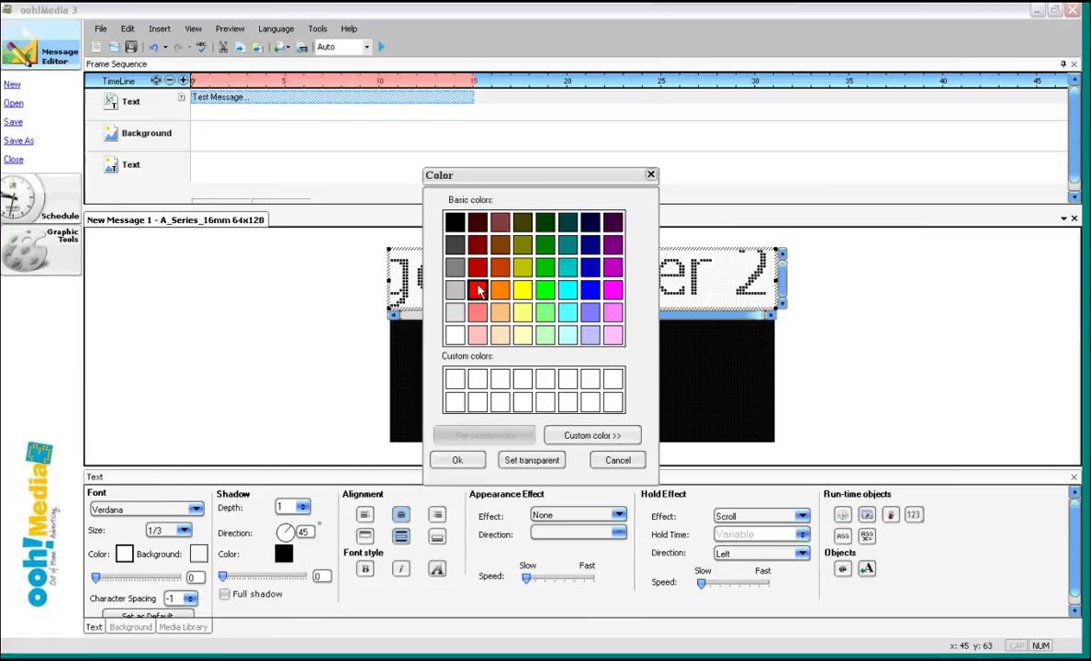
left_click(455, 459)
left_click(381, 47)
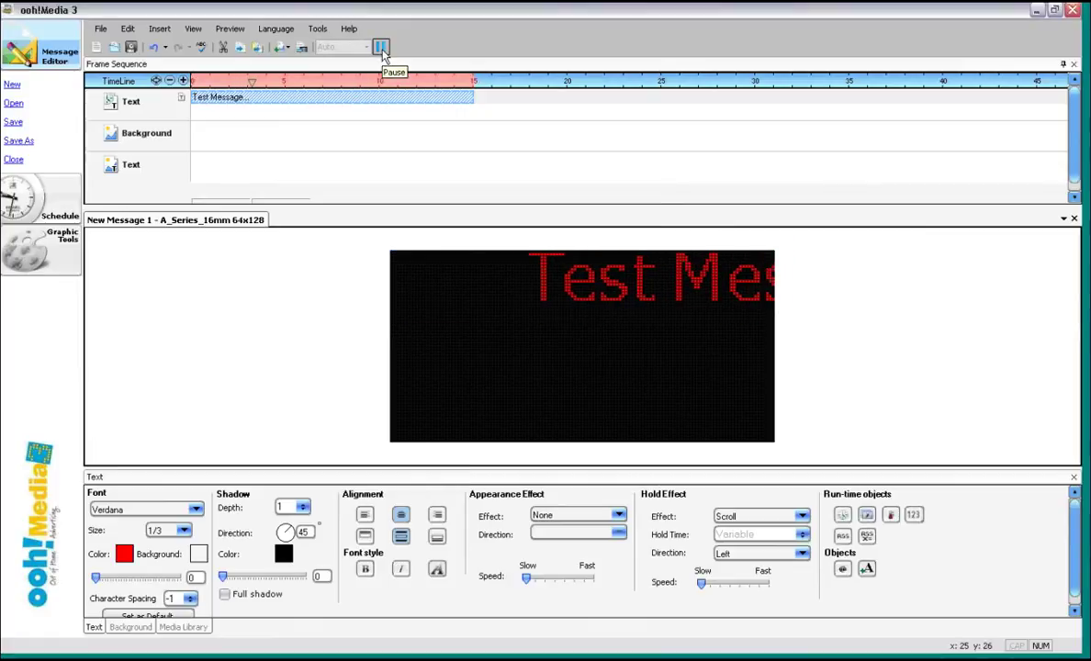
left_click(382, 47)
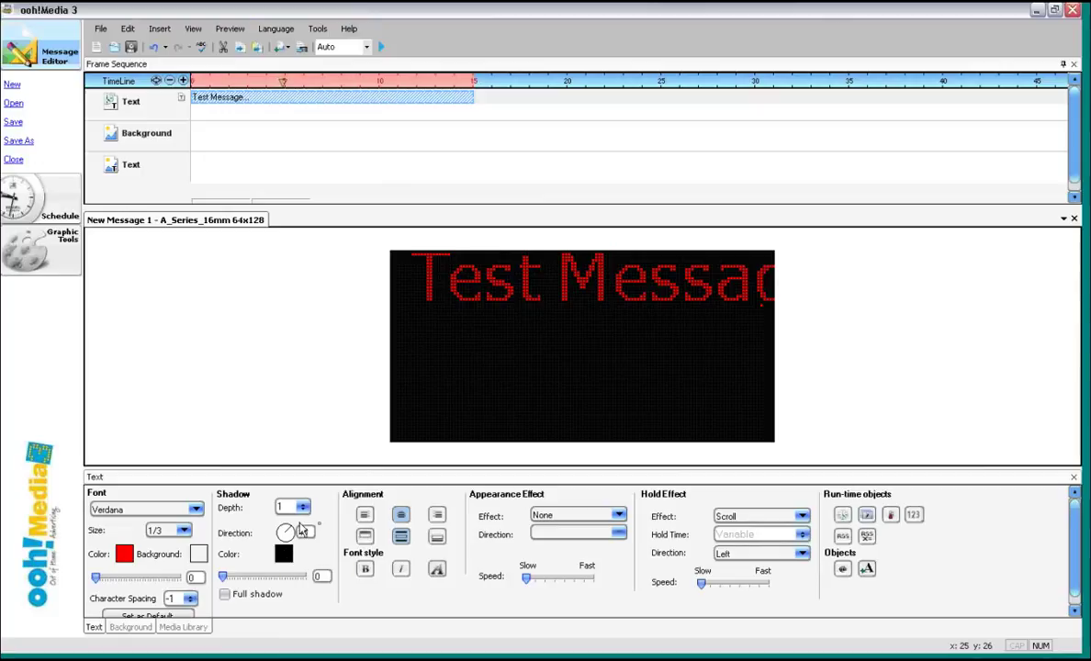
- Set the text's shadow colour to yellow and enable the full shadow
left_click(284, 560)
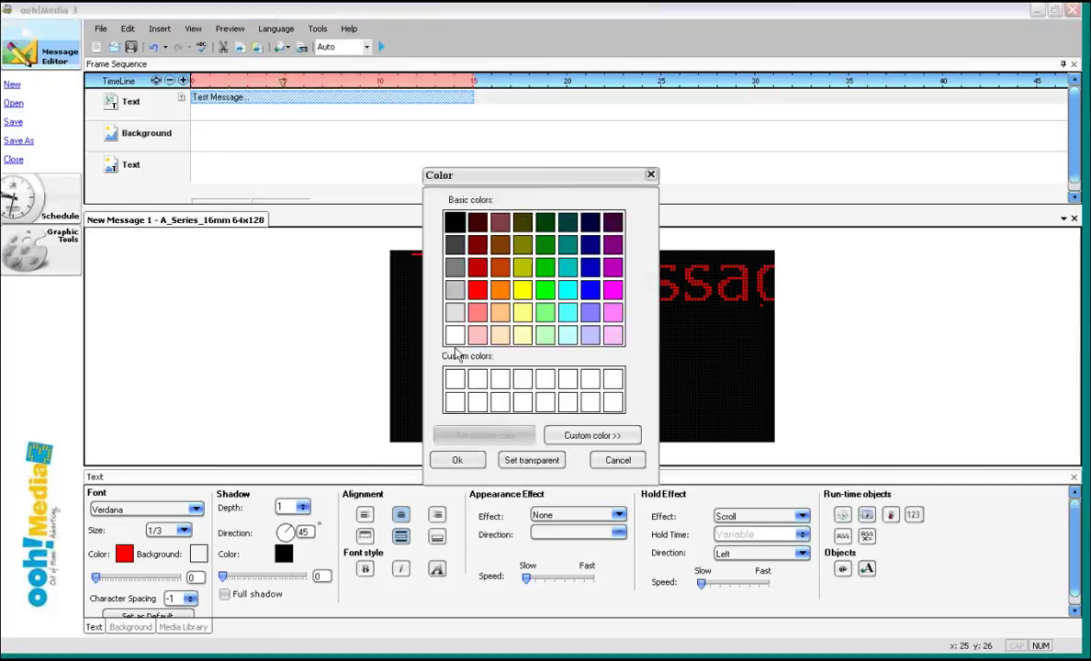
left_click(521, 290)
left_click(459, 460)
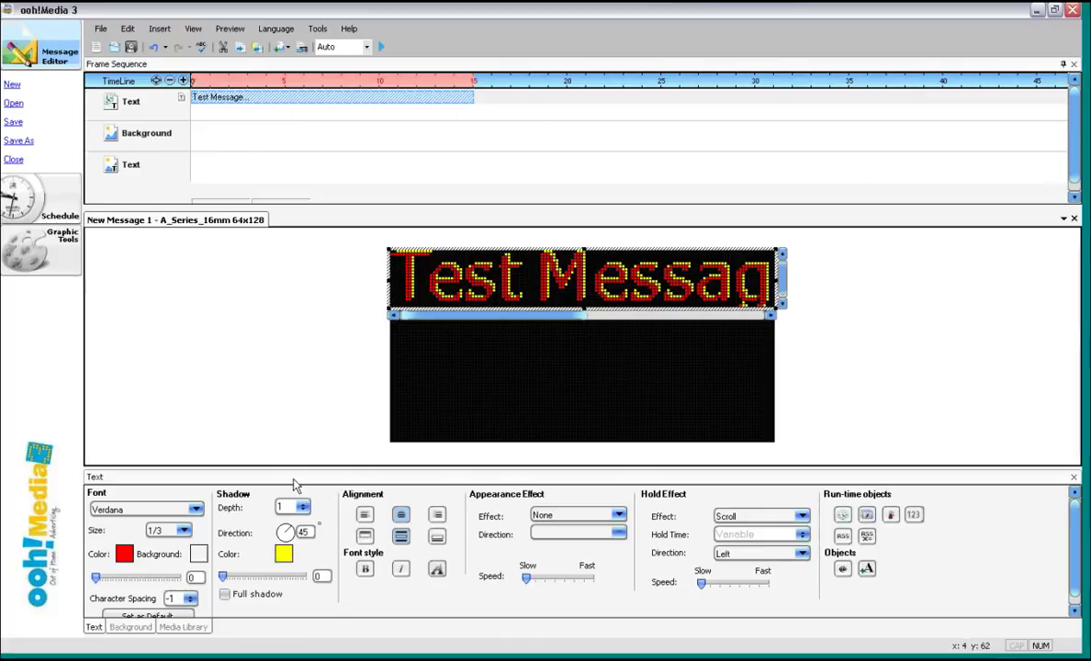
left_click(225, 595)
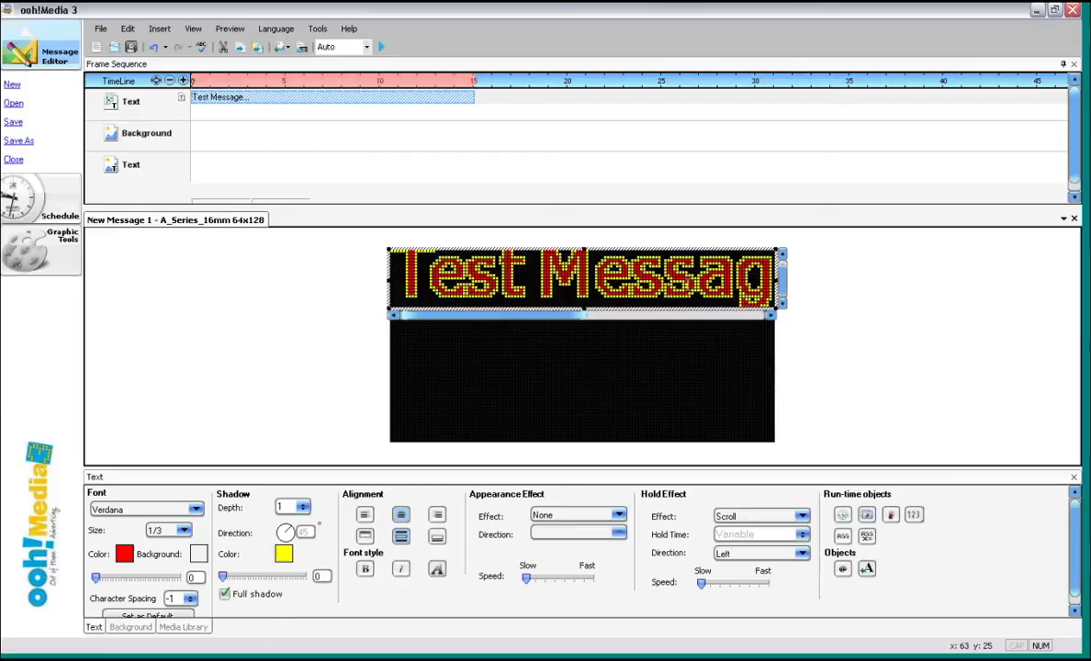
- Extend the lower edge of the text frame slightly so the shadowed letters fit fully inside its height
left_click(592, 314)
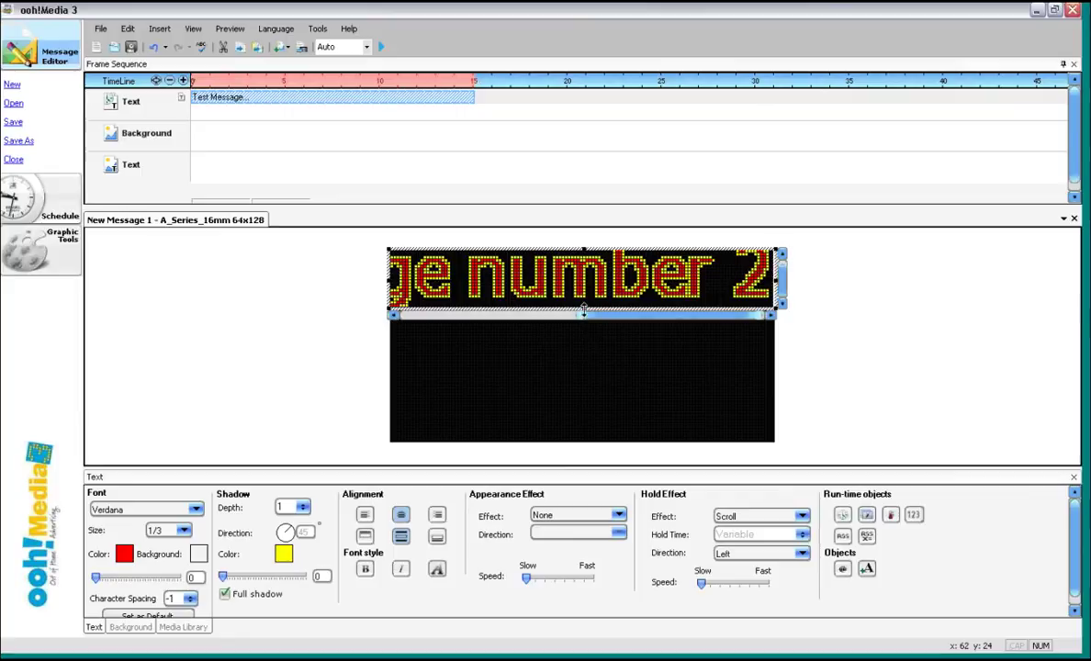
left_click(583, 314)
left_click_drag(583, 314, 578, 328)
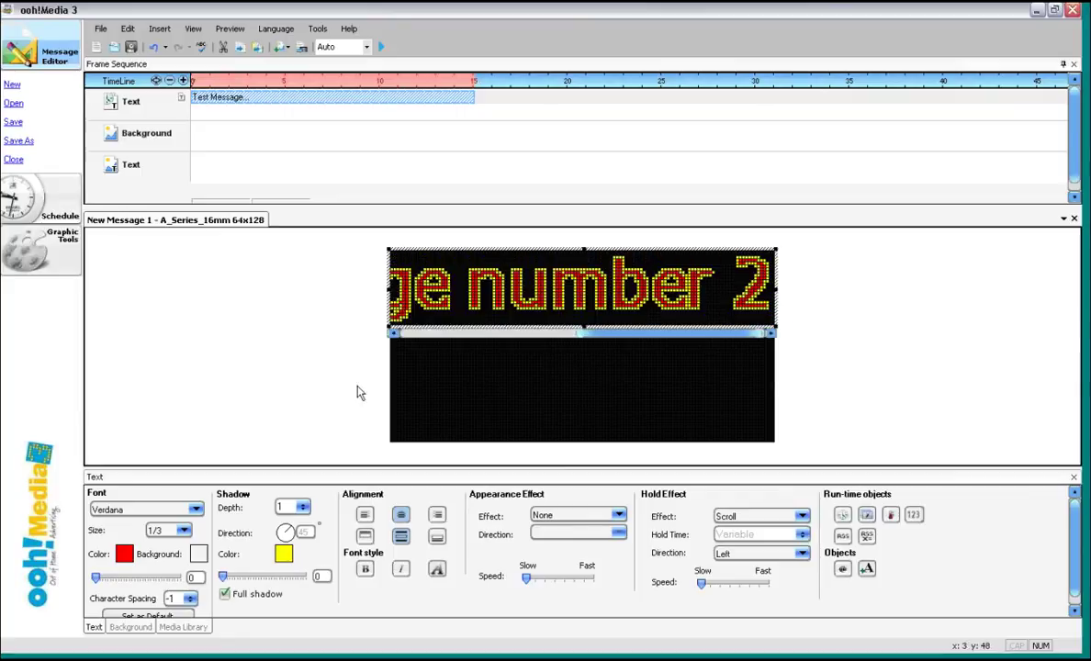
- Disable the full shadow, rotate the shadow direction to 70° and set the shadow depth to 2
left_click(226, 596)
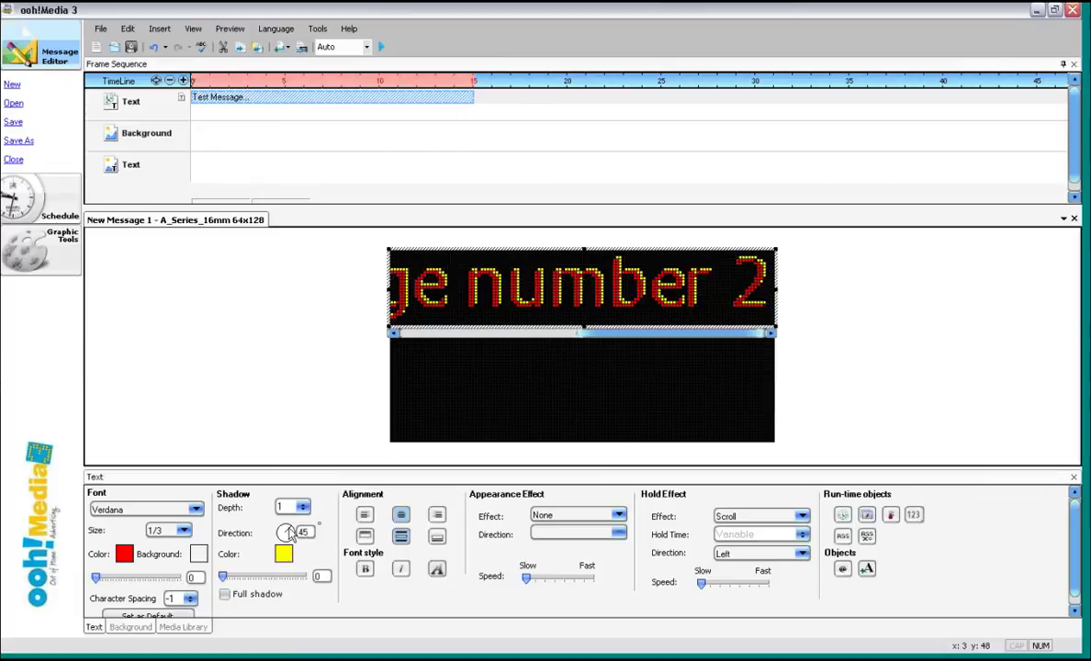
mouse_move(288, 534)
left_mouse_down()
mouse_move(277, 536)
mouse_move(292, 527)
left_mouse_up()
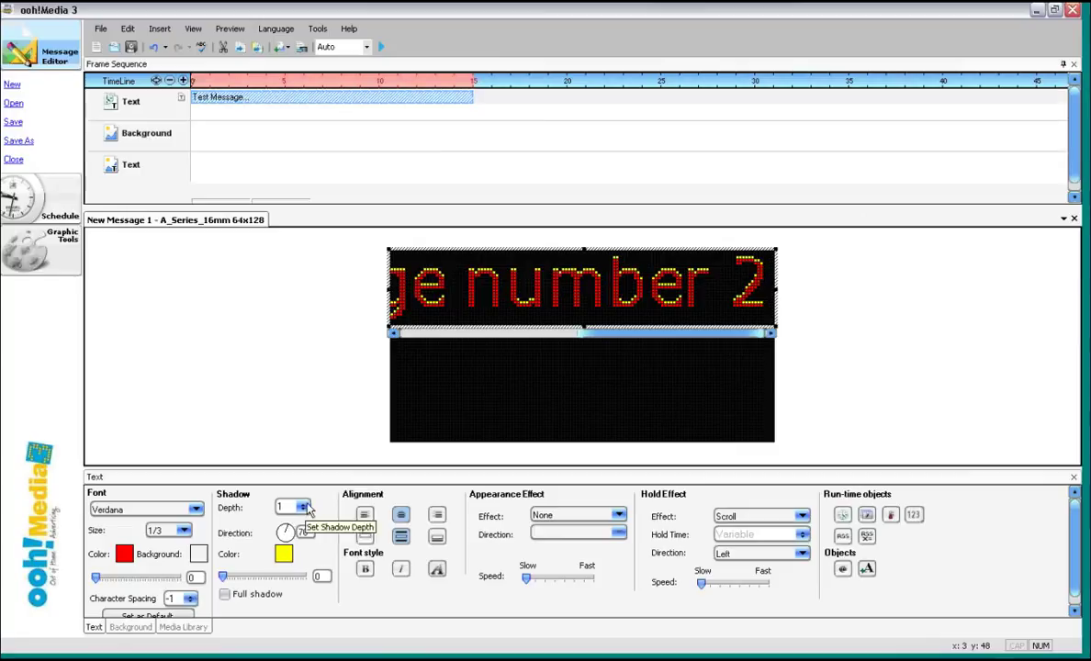
left_click(305, 505)
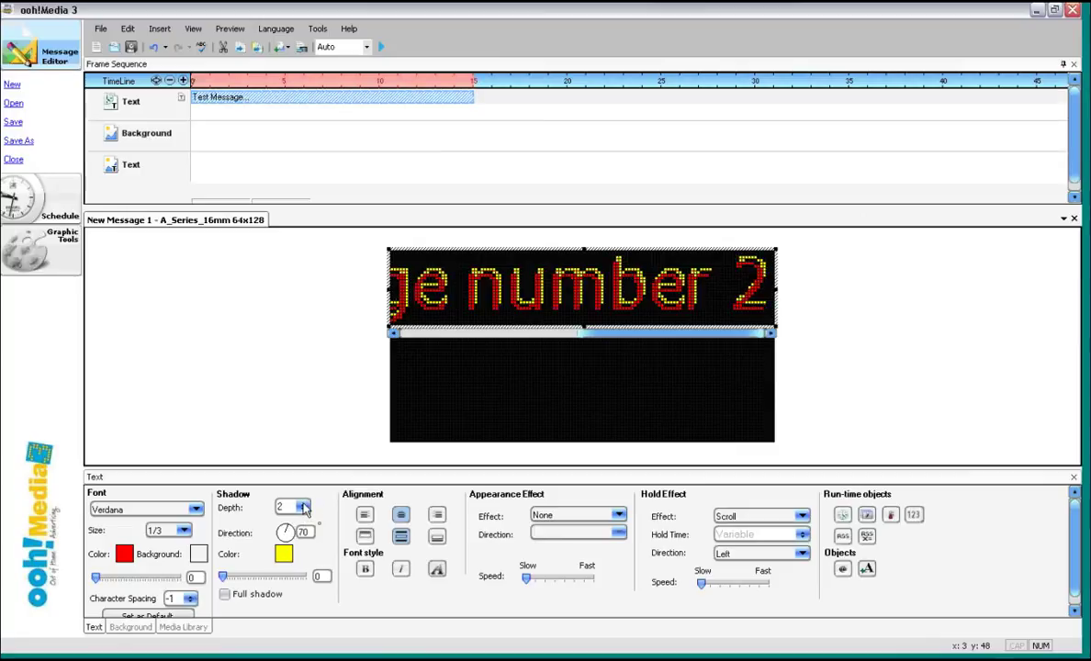
- Re-enable the full shadow with a depth of 1 and extend the text frame to the full height of the sign
left_click(225, 595)
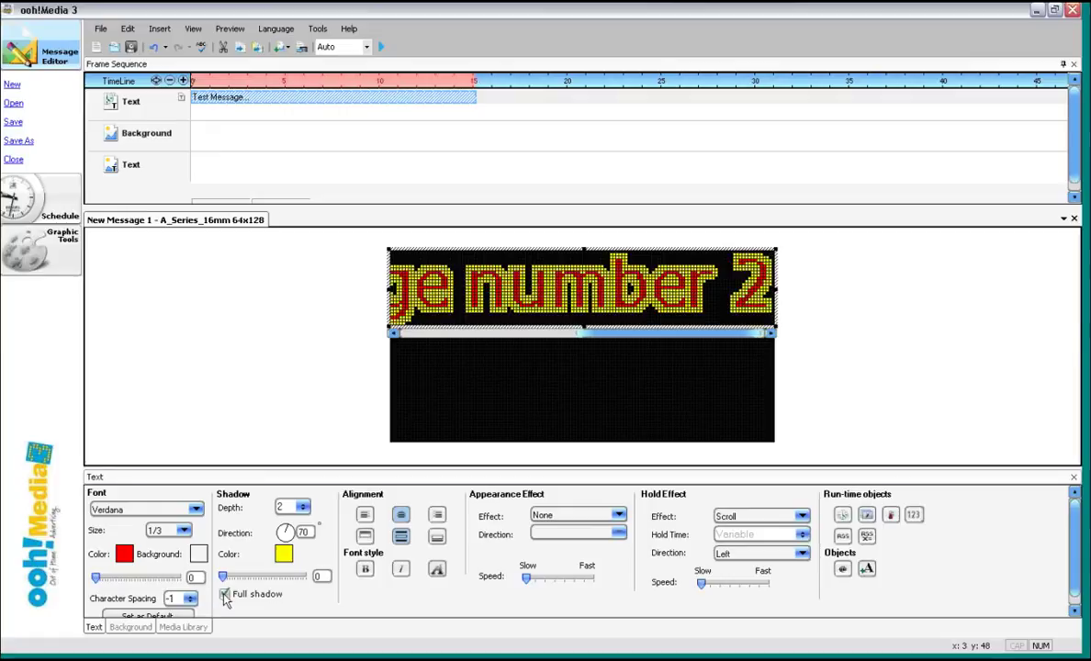
left_click(303, 513)
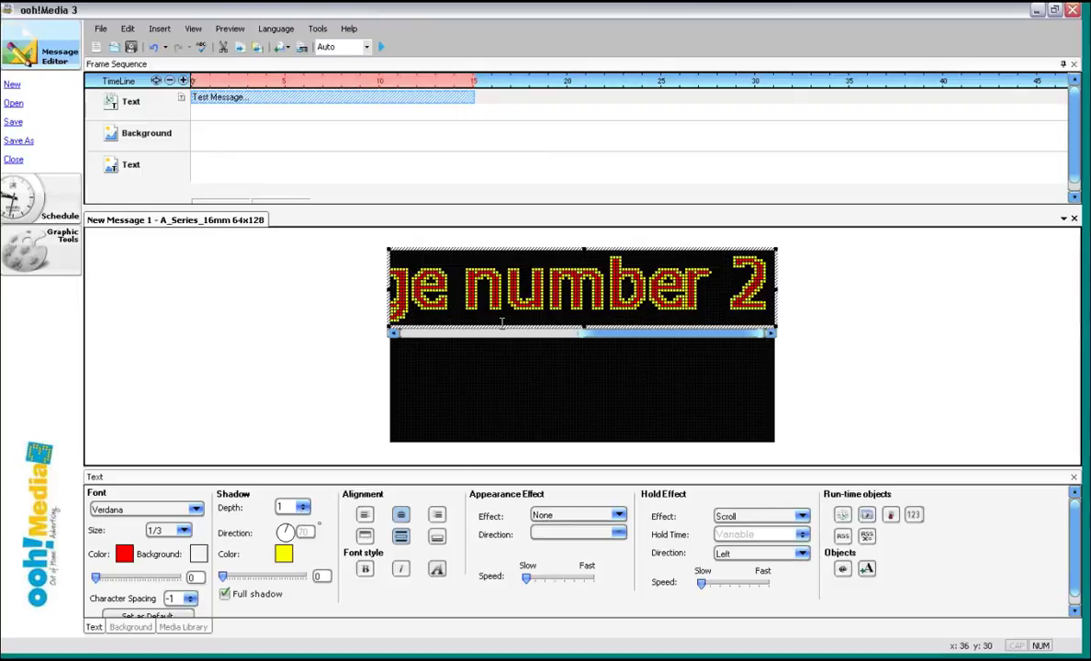
left_click_drag(502, 327, 502, 449)
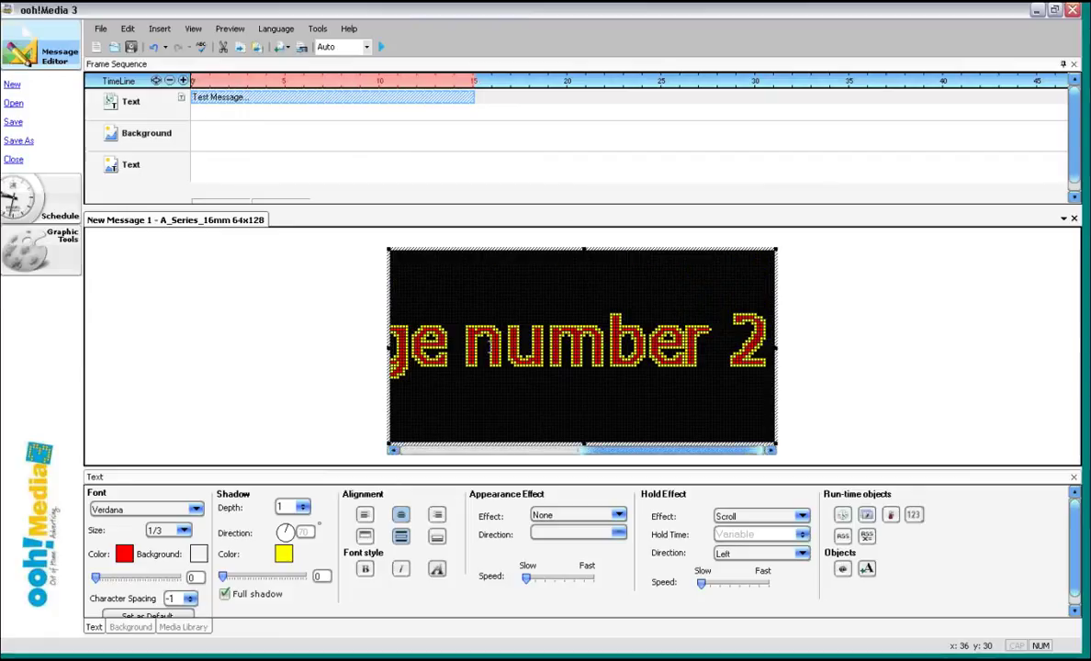
- Shorten the scrolling message so that it reads only "Test"
left_click_drag(452, 350, 945, 348)
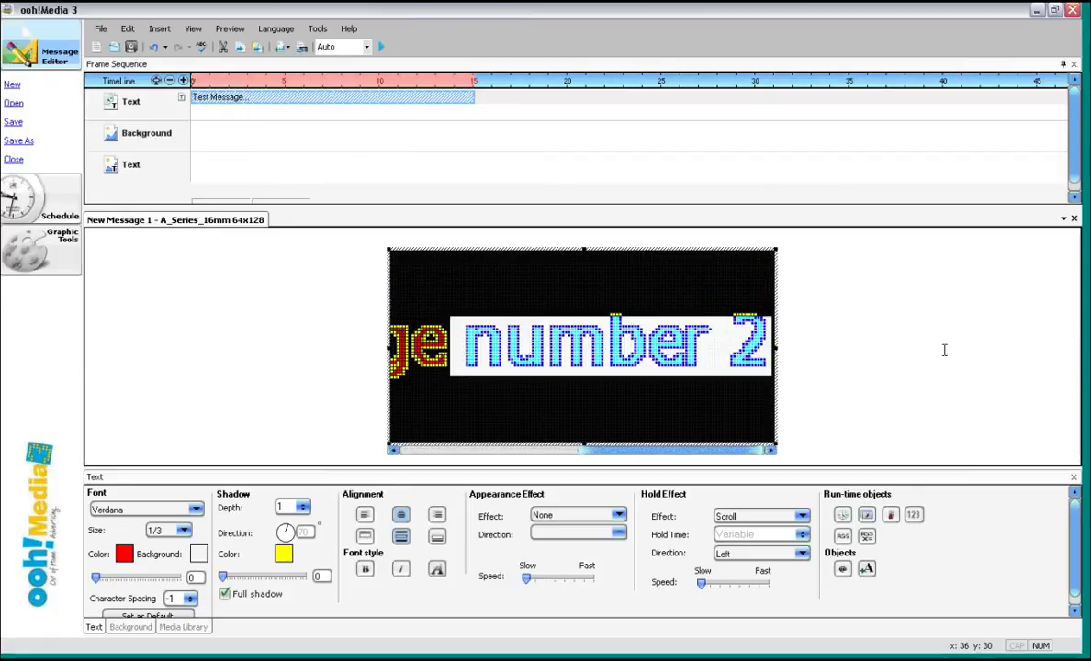
key("Delete")
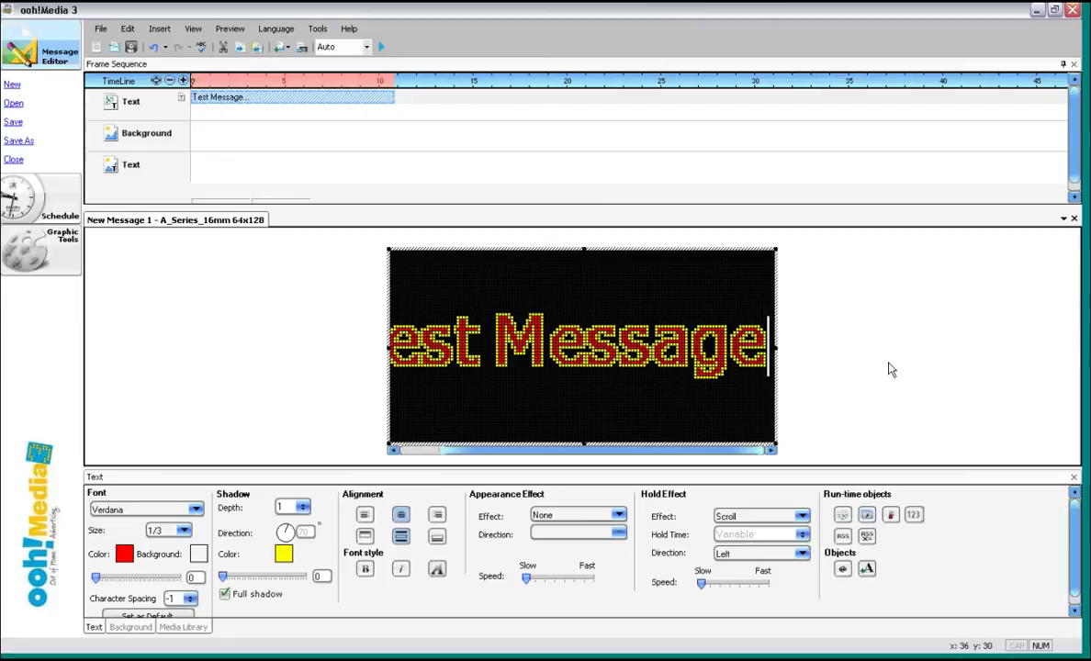
key("BackSpace")
key("BackSpace")
key("BackSpace")
key("BackSpace")
key("BackSpace")
key("BackSpace")
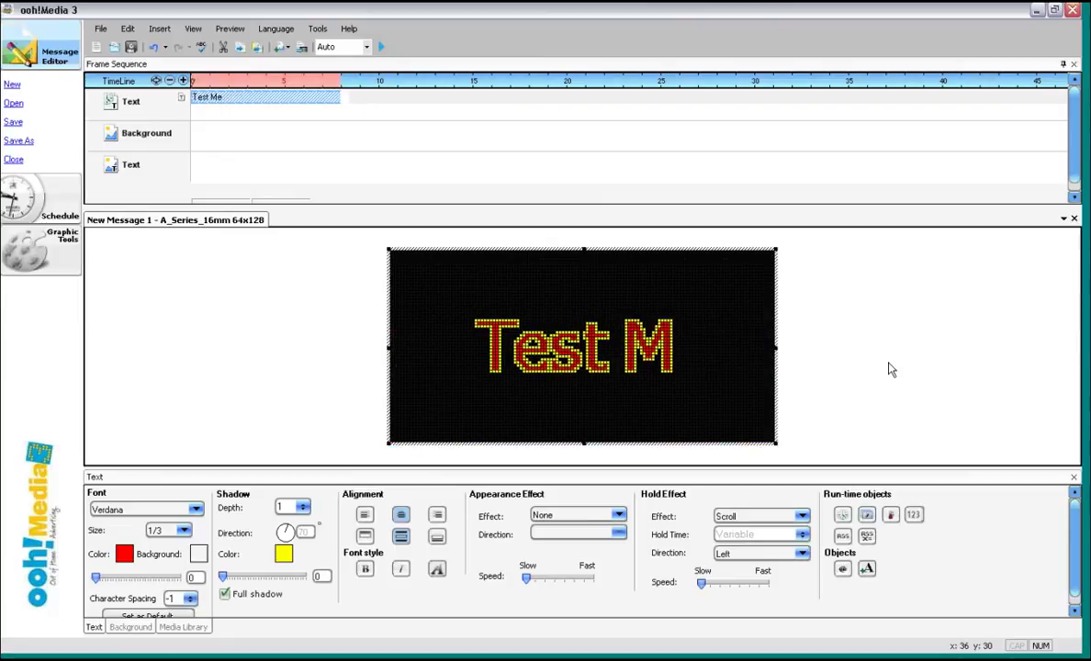
key("BackSpace")
key("BackSpace")
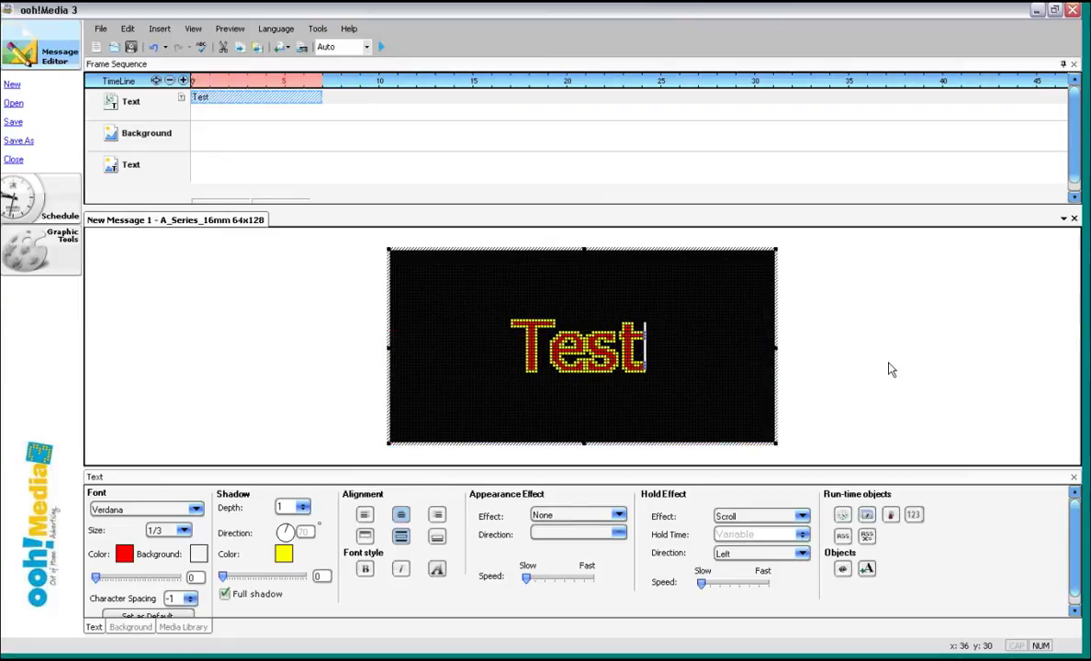
- Try the left, right, top and bottom alignments on the "Test" text, then return it to horizontal centre and vertical middle
left_click(364, 515)
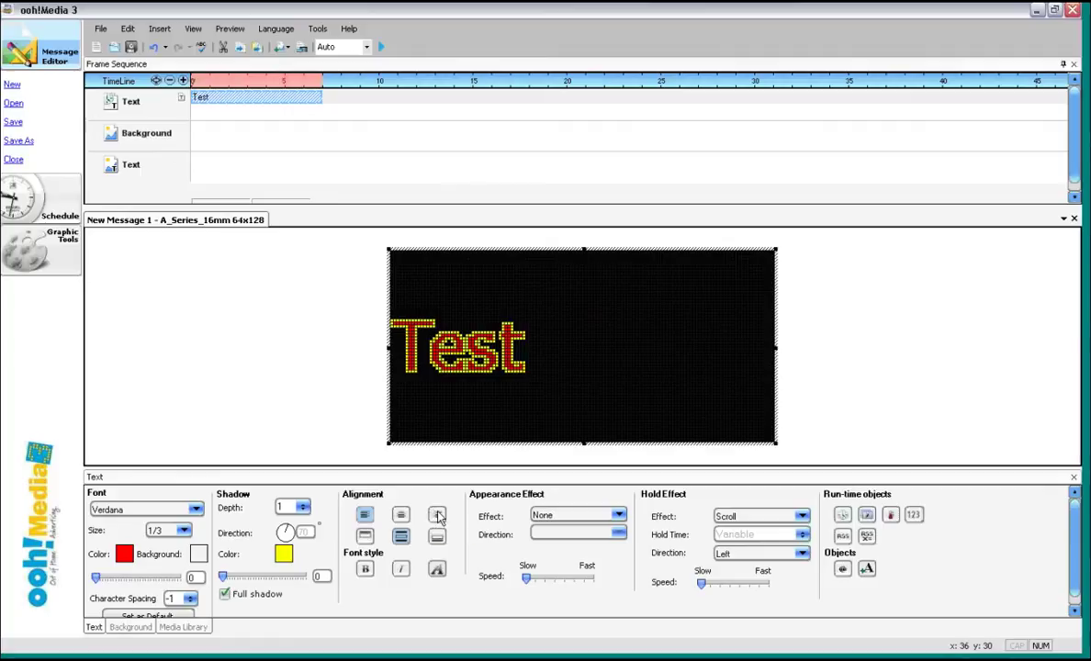
left_click(437, 515)
left_click(365, 536)
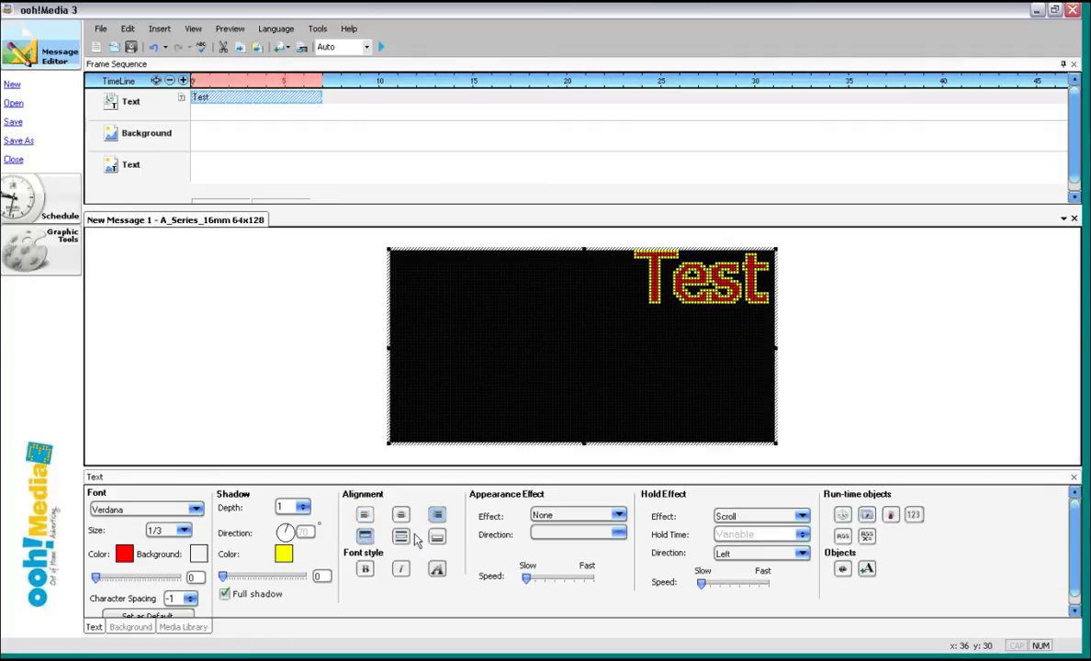
left_click(401, 537)
left_click(437, 537)
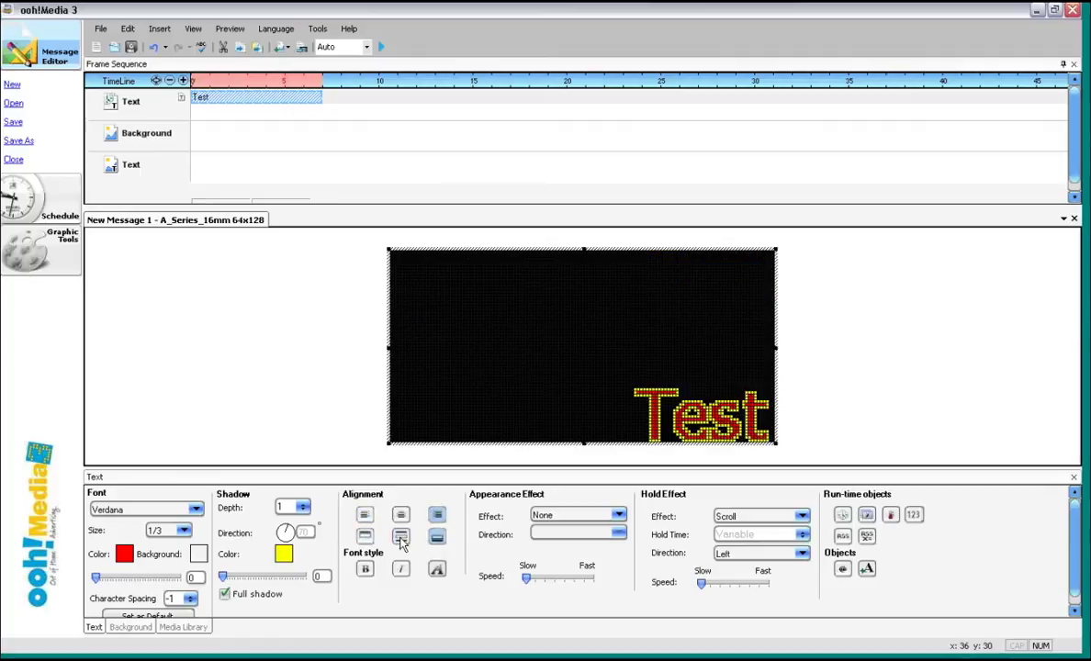
left_click(400, 538)
left_click(401, 515)
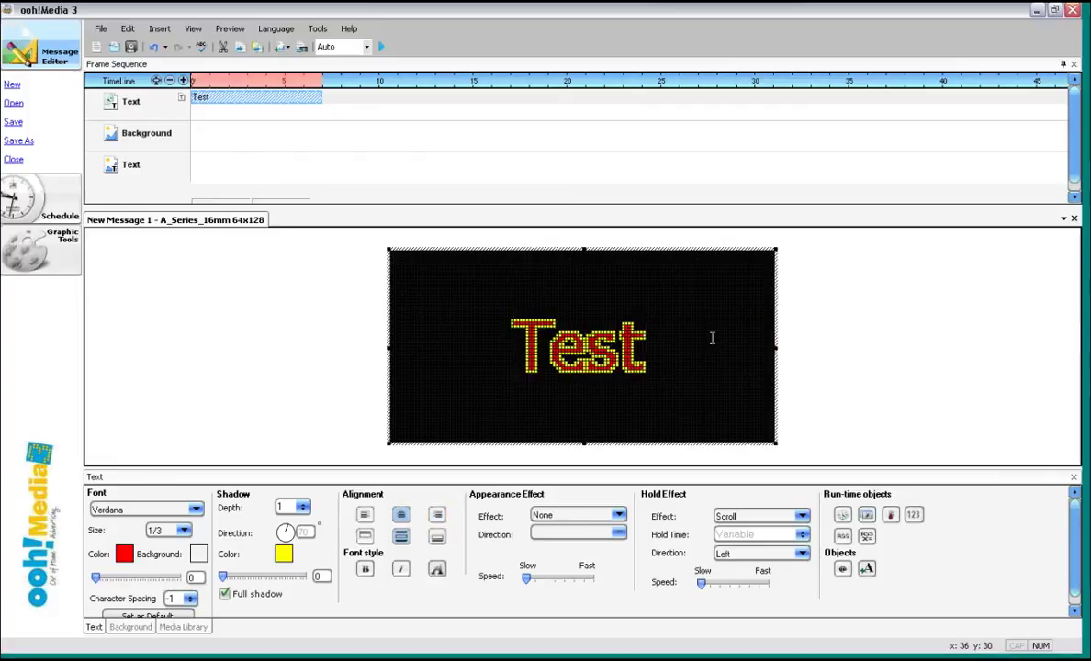
- Delete the "Test" text from the timeline and insert a new text object
right_click(274, 96)
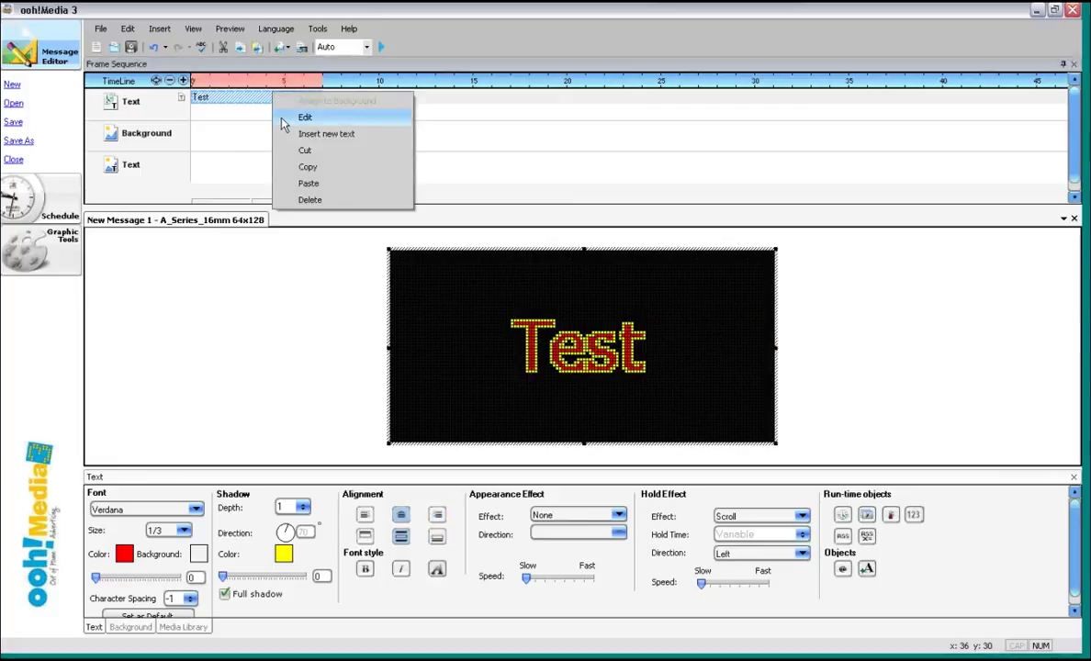
left_click(315, 200)
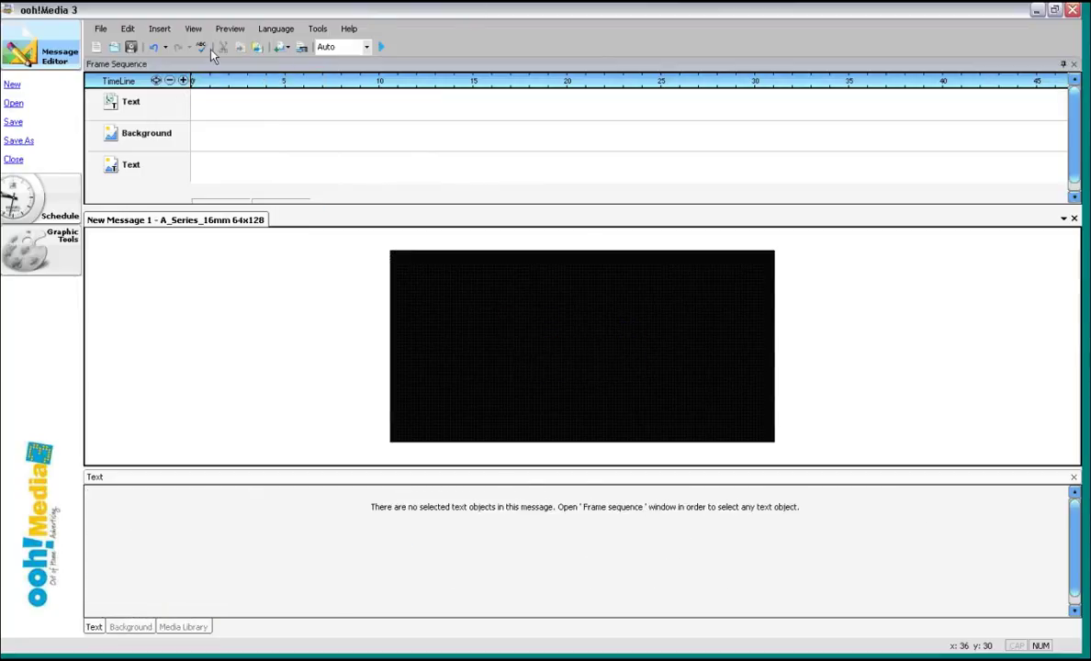
left_click(159, 28)
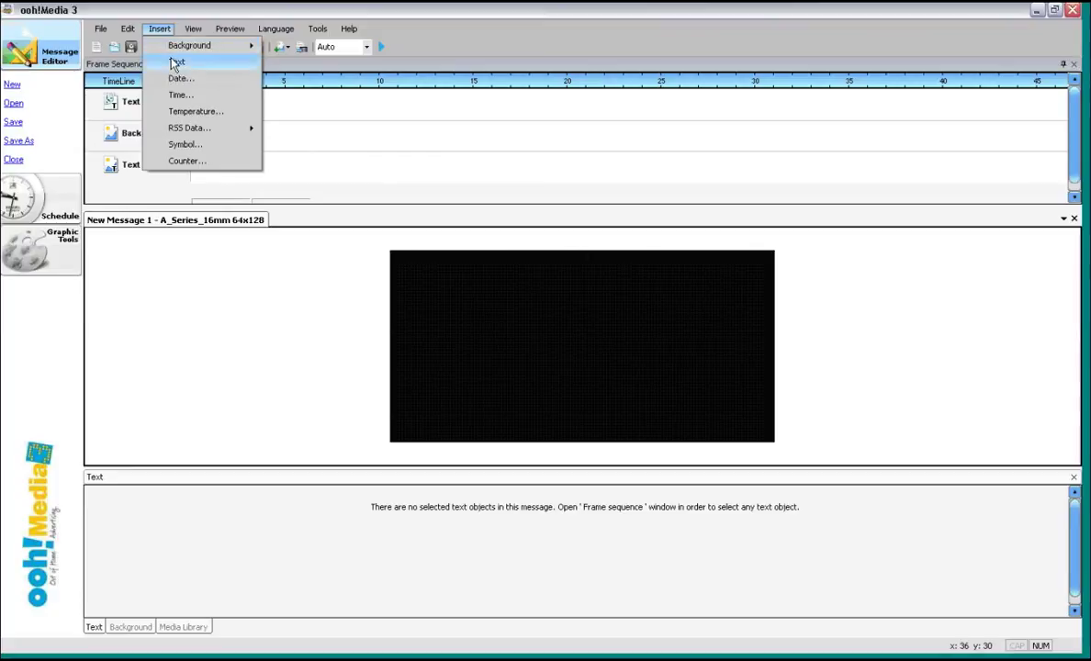
left_click(176, 65)
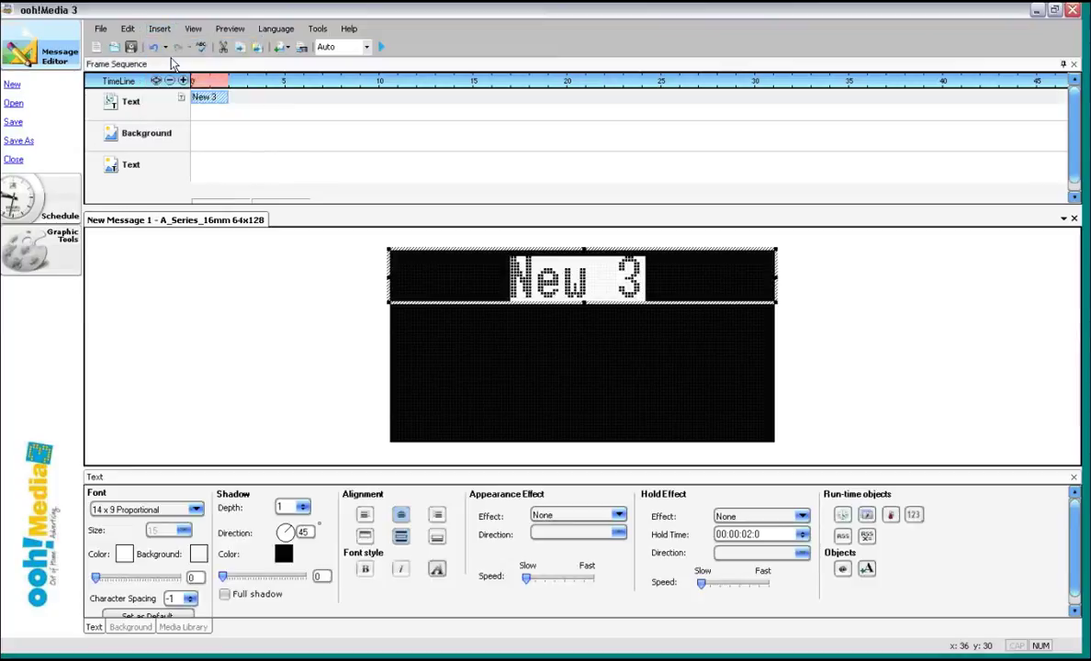
- Replace the placeholder wording of the new text with "Hold"
left_click(678, 287)
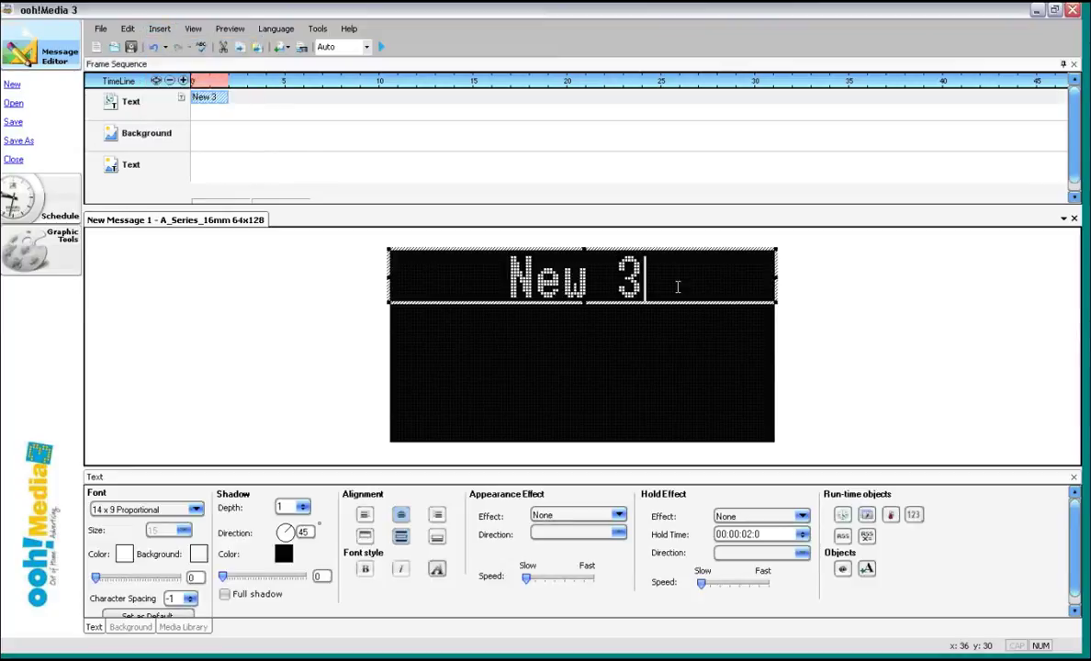
key("BackSpace")
key("BackSpace")
key("BackSpace")
key("BackSpace")
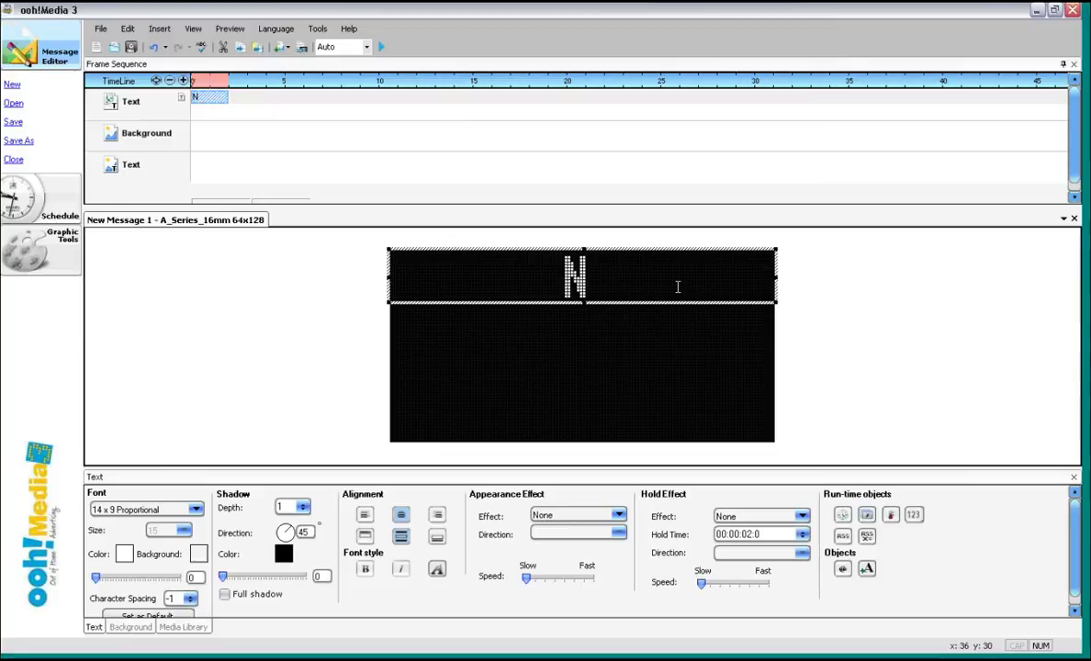
key("BackSpace")
type("Hild")
key("BackSpace")
key("BackSpace")
key("BackSpace")
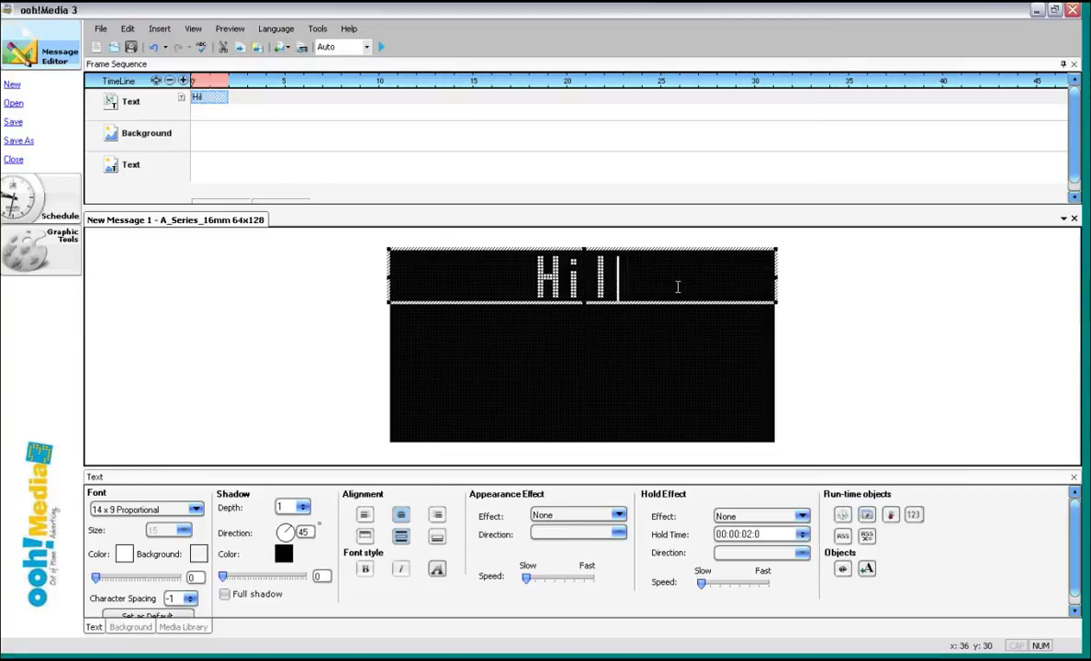
type("old")
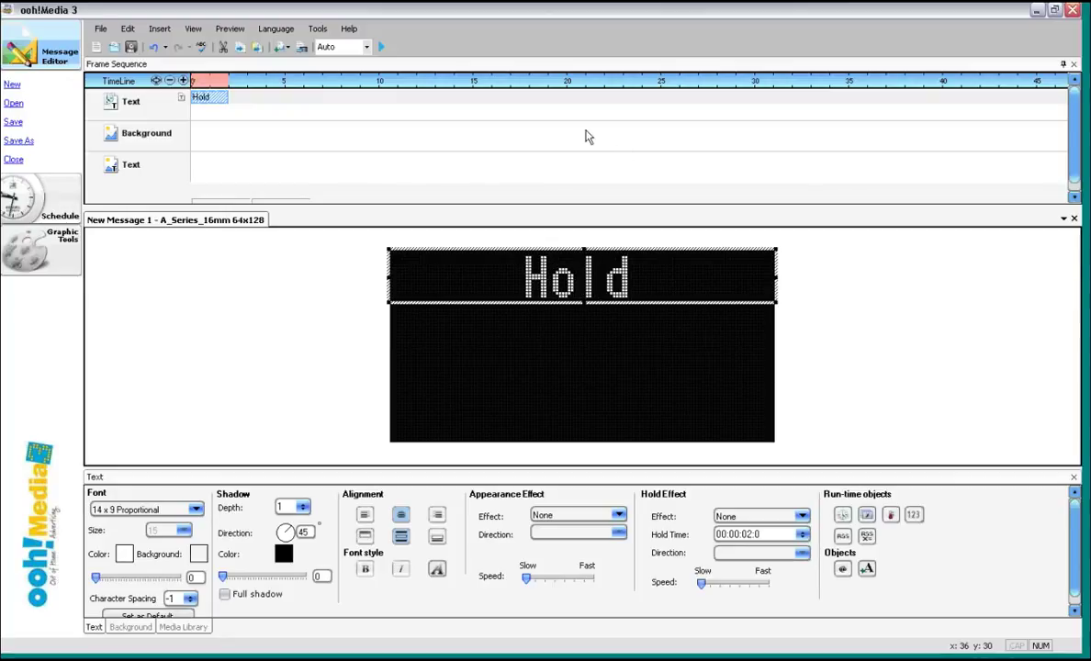
- Add a second text reading "Scroll" directly below "Hold" and give it the Scroll hold effect
left_click(162, 31)
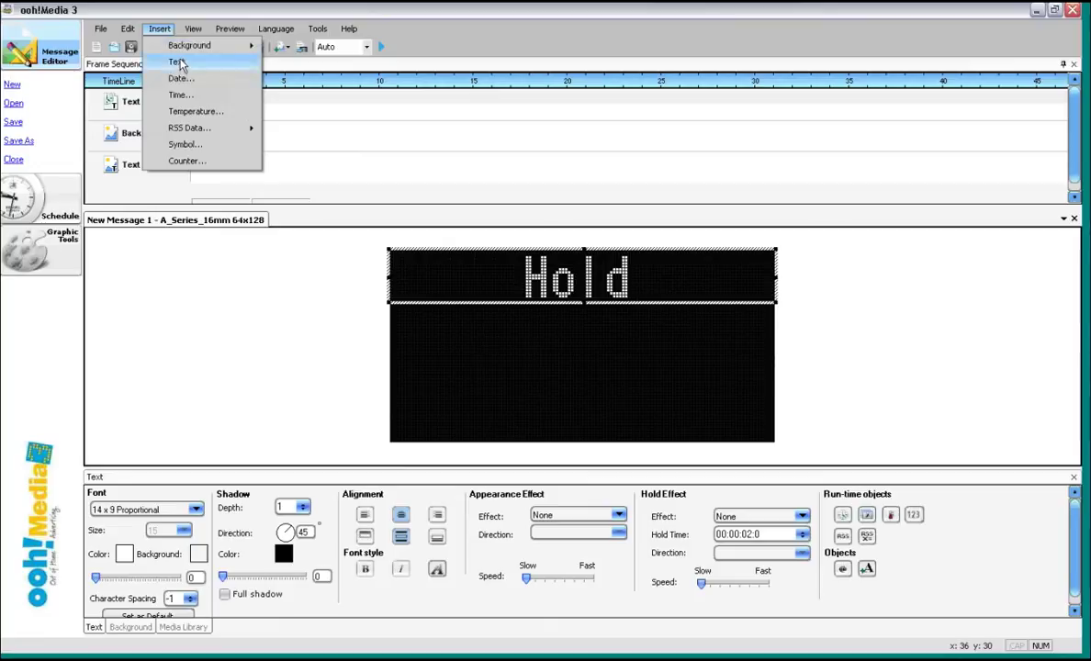
left_click(178, 62)
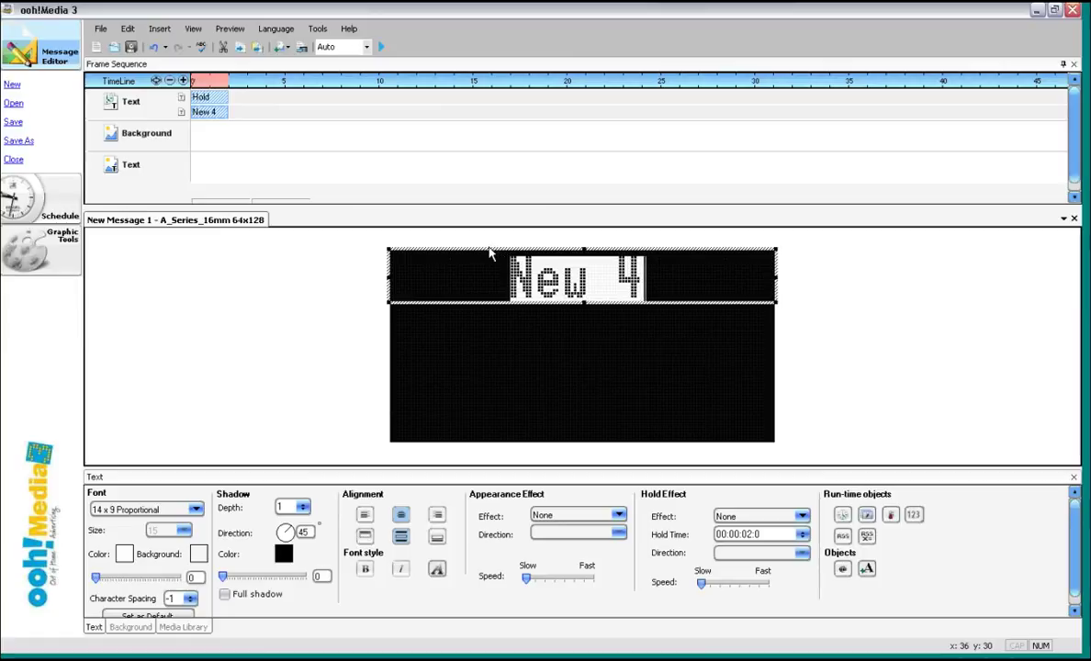
left_click(487, 248)
left_click_drag(486, 249, 485, 302)
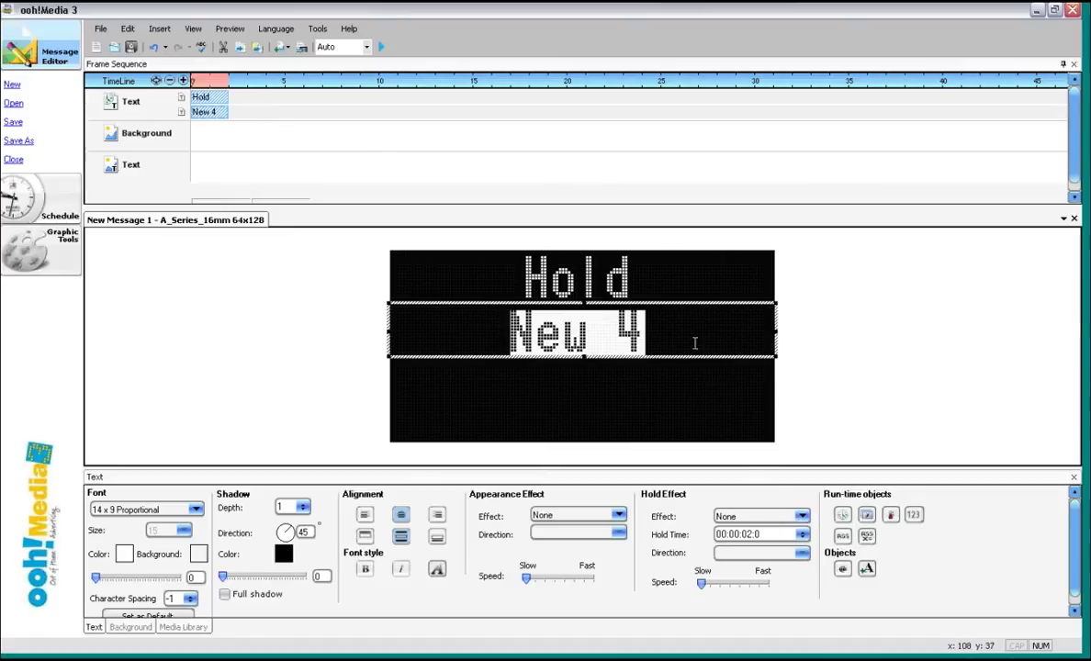
left_click_drag(694, 343, 498, 339)
type("Scroll")
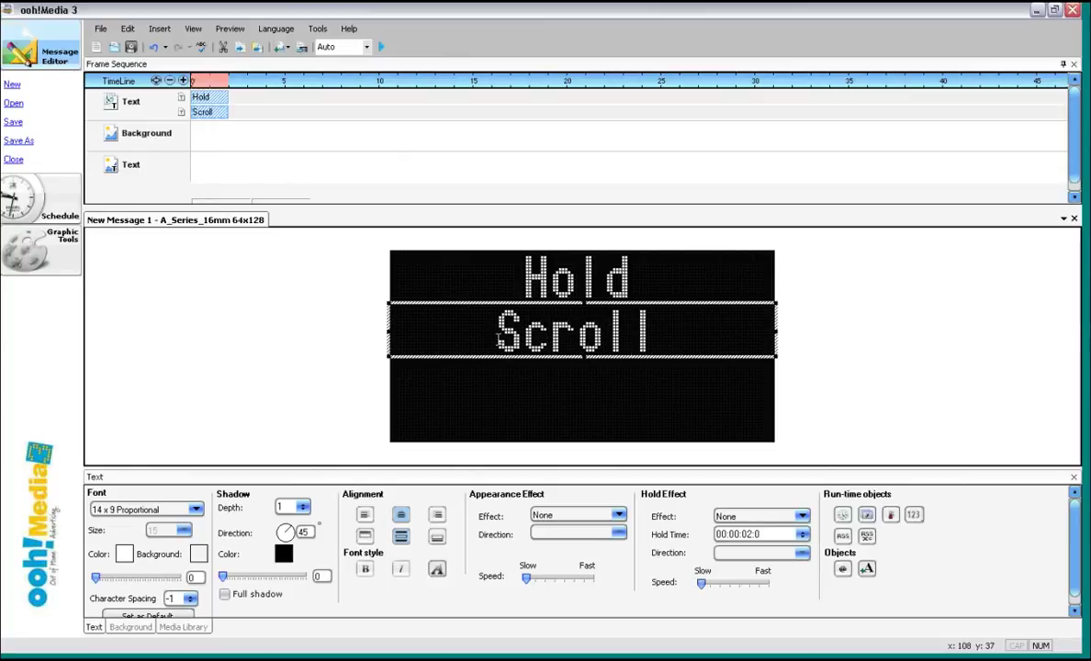
left_click(801, 516)
left_click(751, 540)
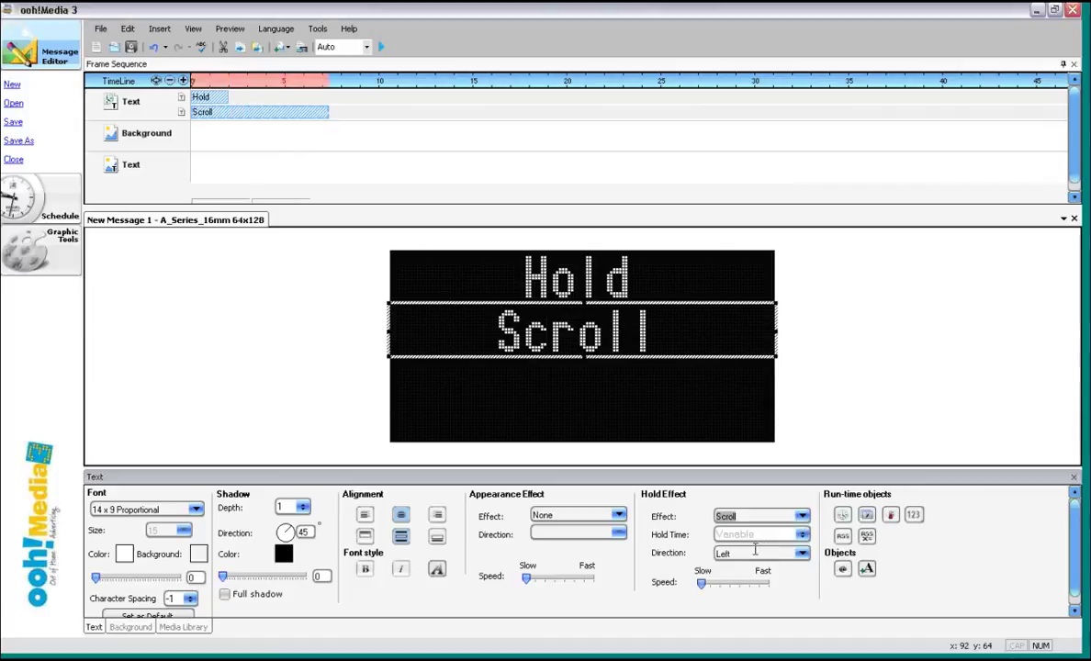
- Extend the "Hold" text's duration on the timeline to match the "Scroll" text and preview the message
left_click(215, 96)
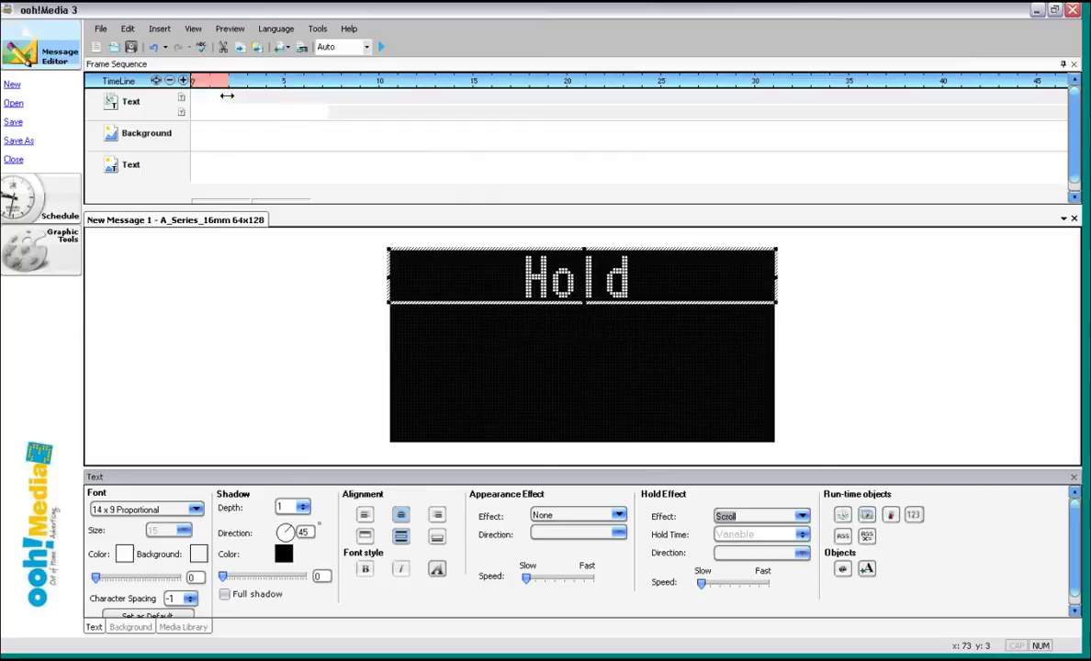
left_click_drag(226, 95, 321, 96)
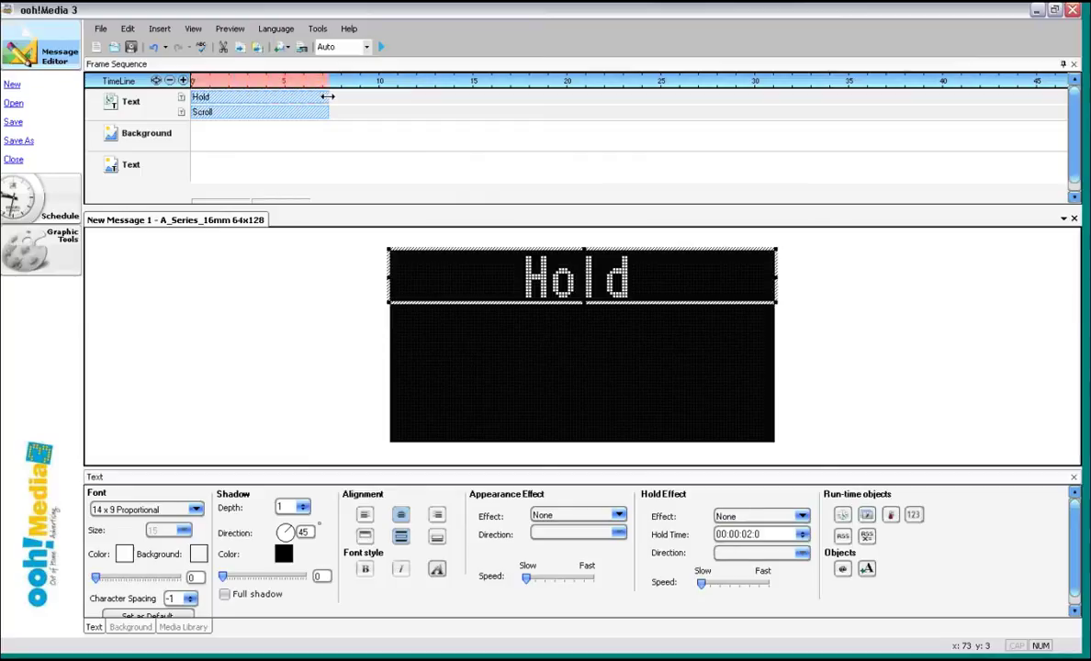
left_click(381, 47)
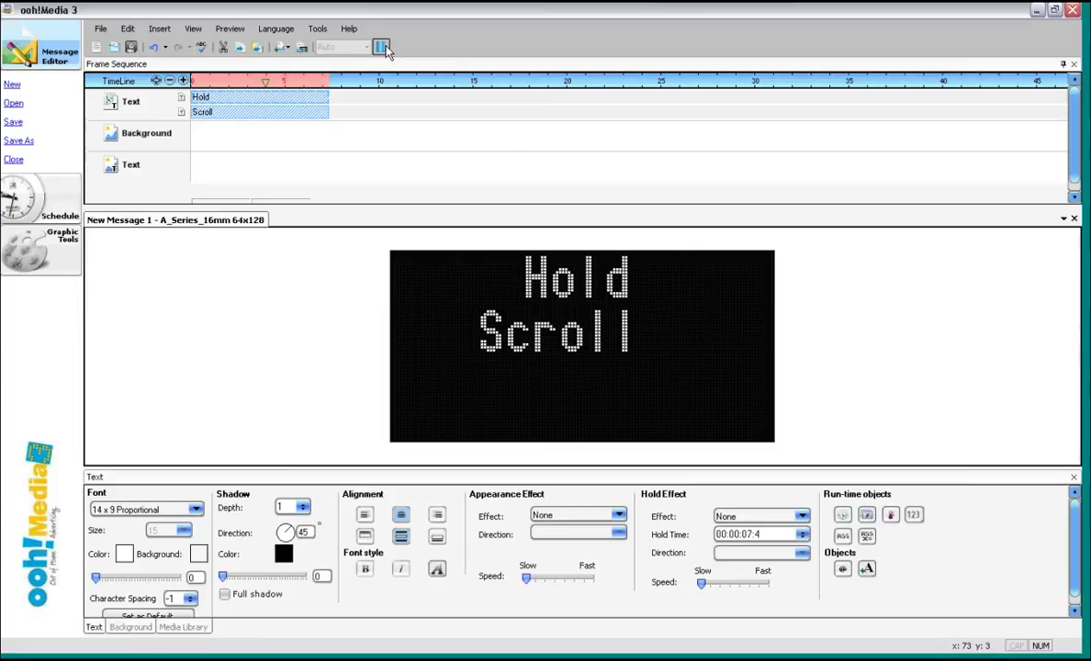
left_click(383, 48)
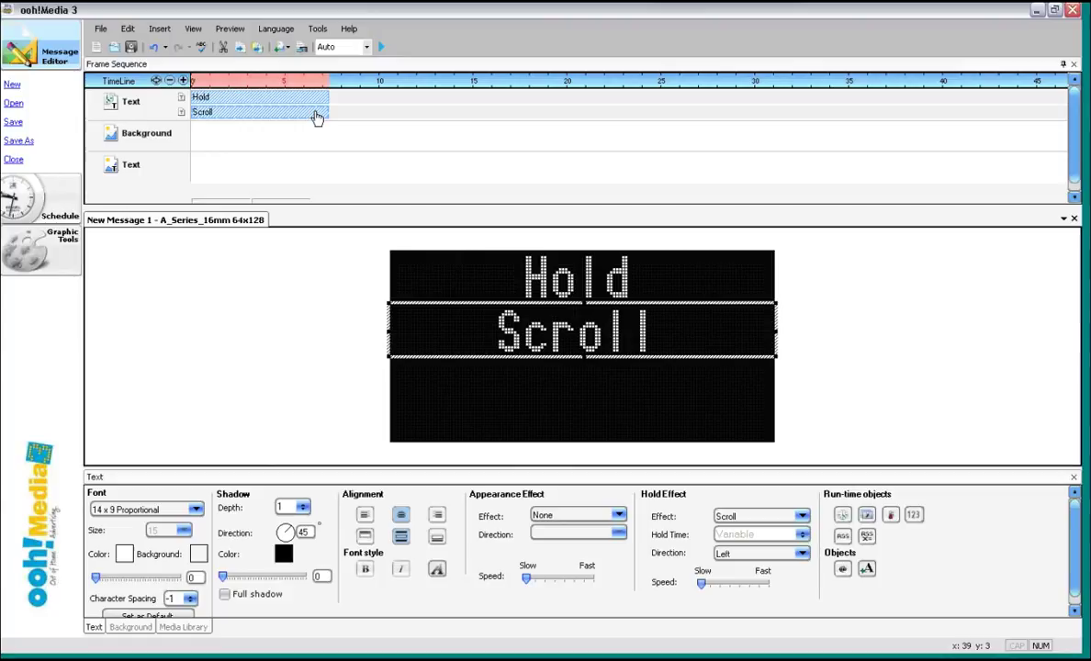
- Delete the "Scroll" text from the timeline and open the "Hold" text for editing
right_click(228, 114)
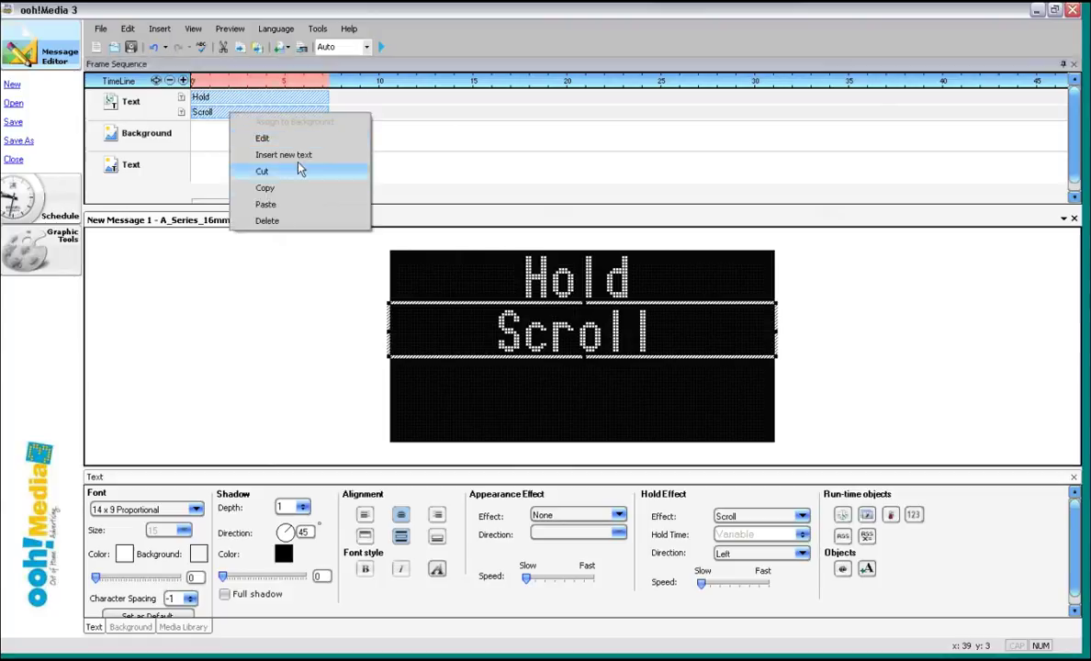
left_click(269, 222)
right_click(273, 98)
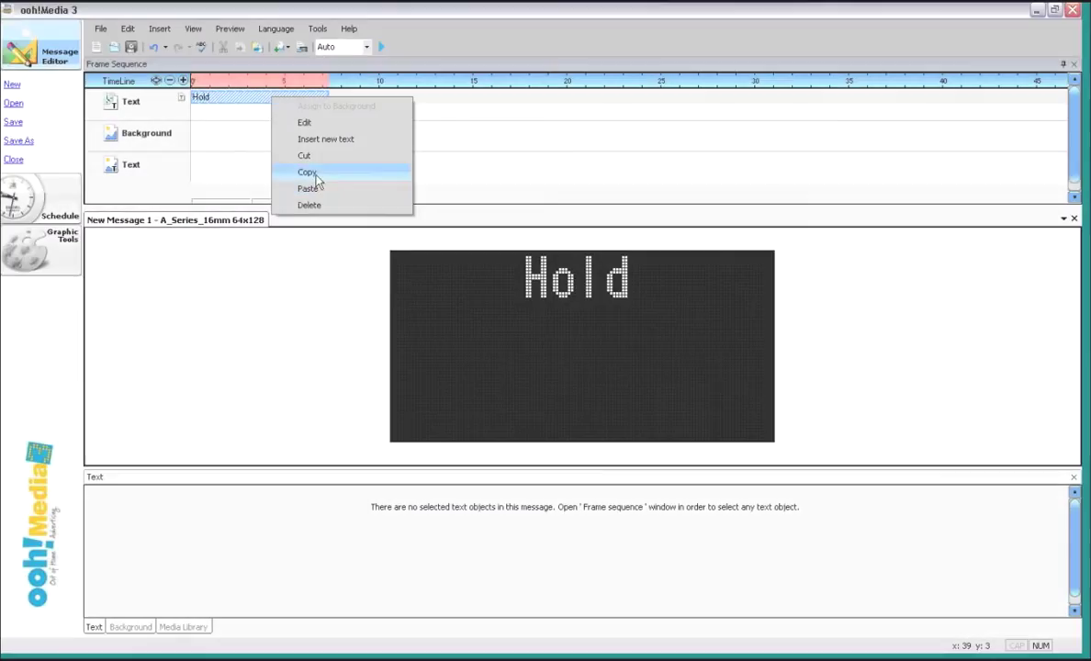
left_click(308, 123)
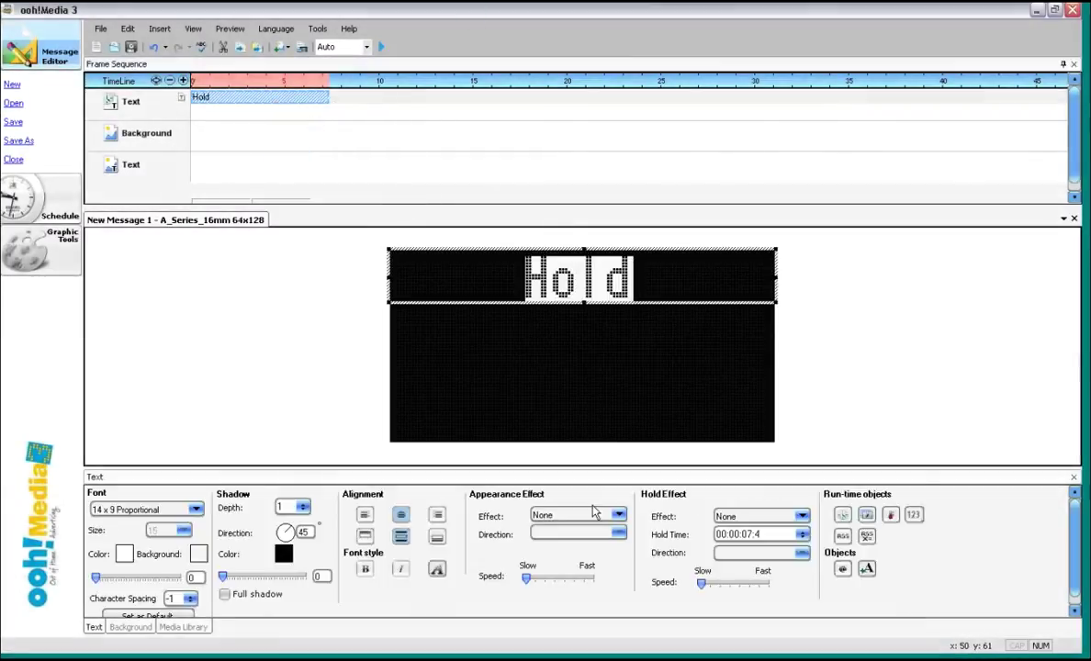
- Try the Snow and clockwise Spin appearance effects on the "Hold" text, previewing the animation
left_click(620, 516)
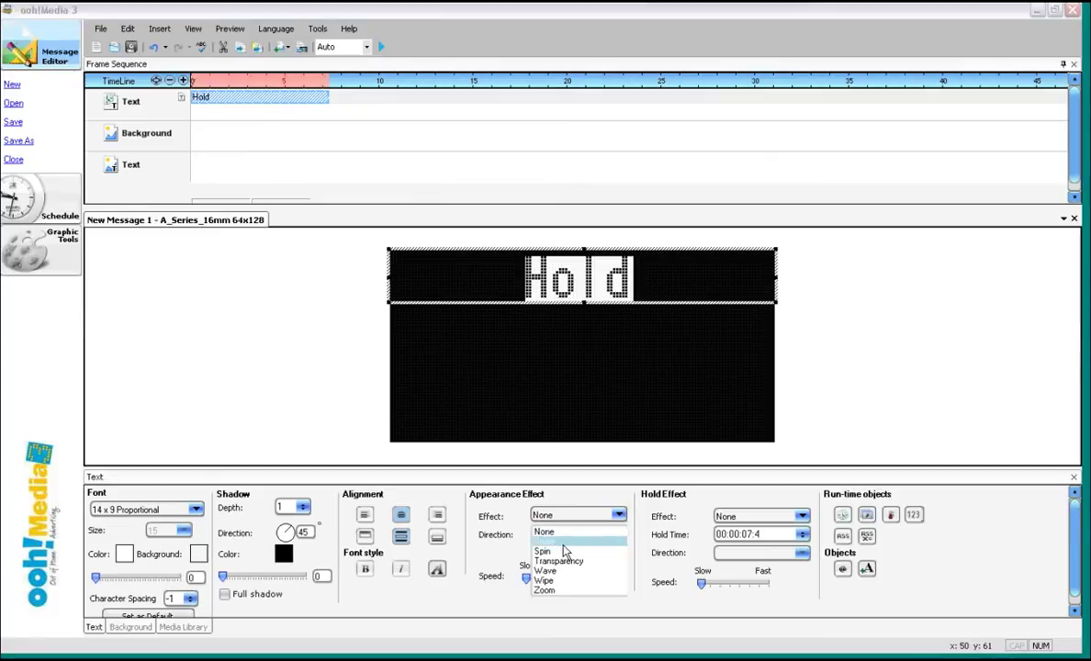
left_click(563, 542)
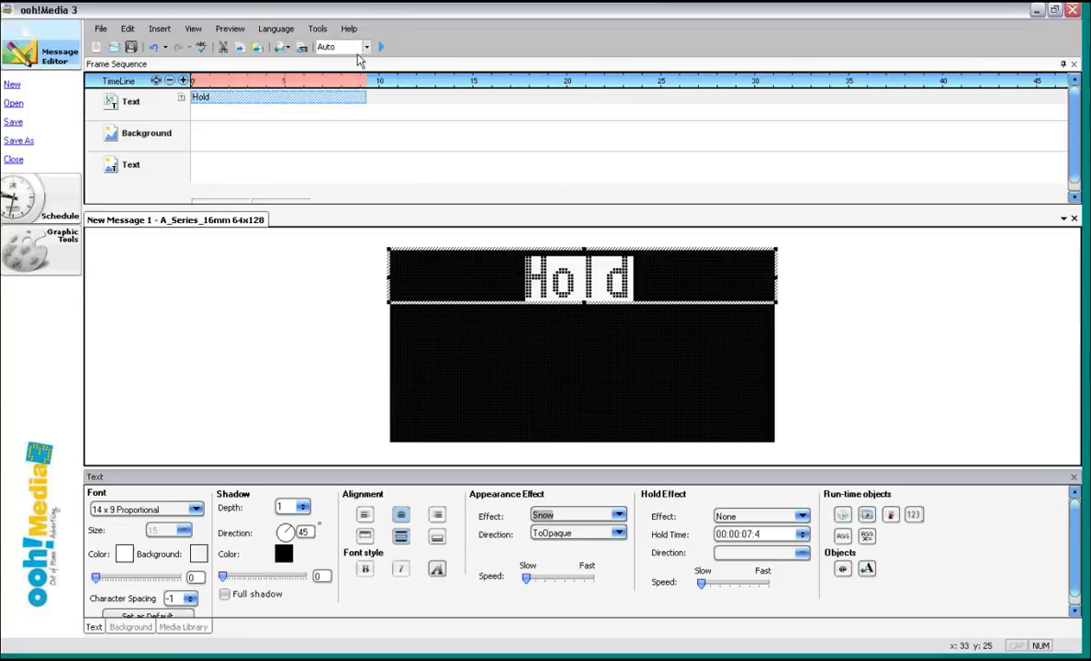
left_click(382, 48)
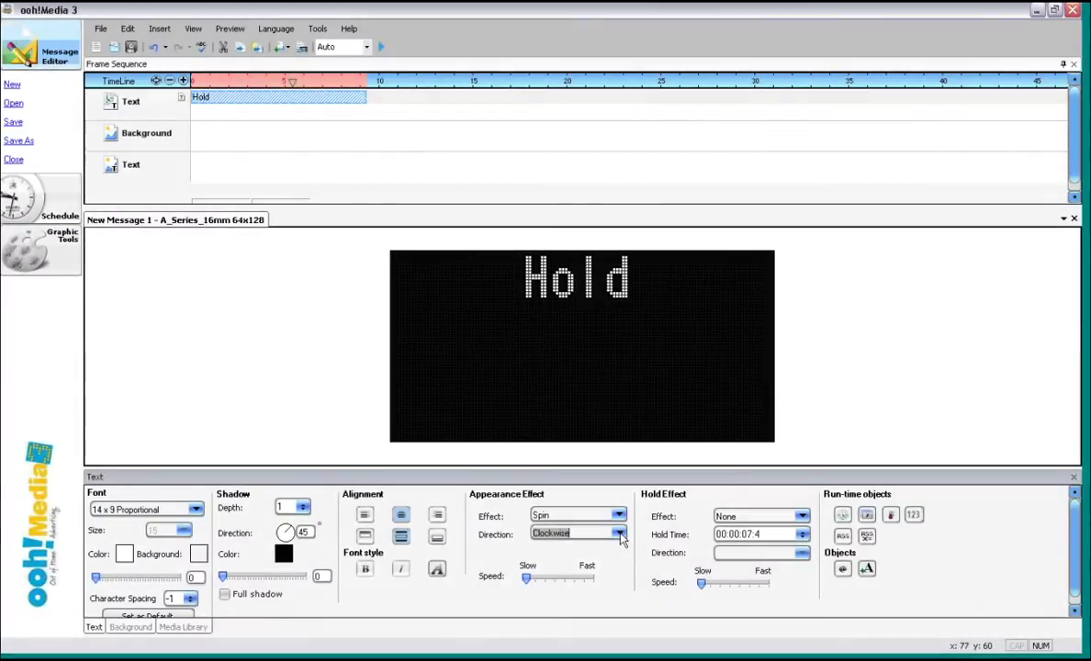
left_click(619, 533)
left_click(555, 549)
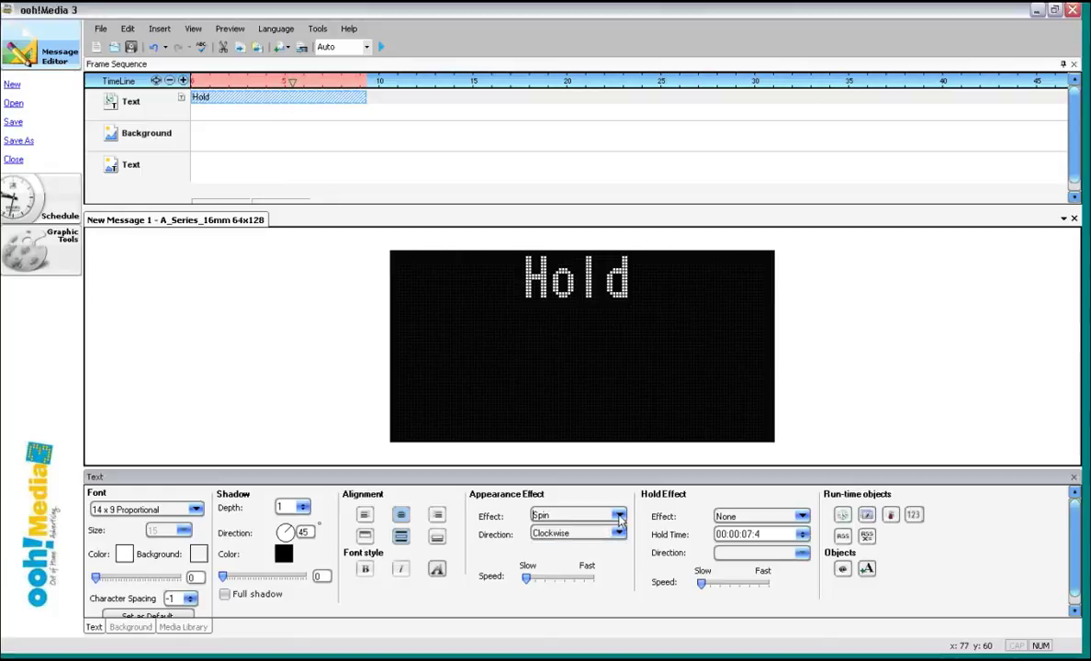
- Set the "Hold" text's appearance effect to None and briefly preview the message
left_click(574, 515)
left_click(571, 533)
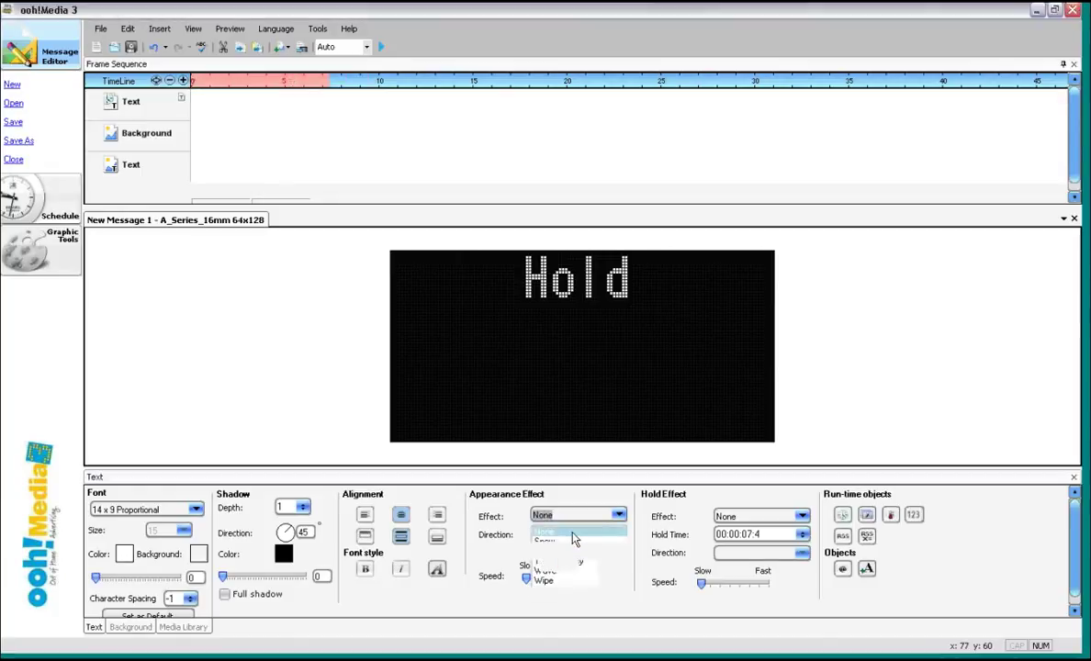
left_click(381, 47)
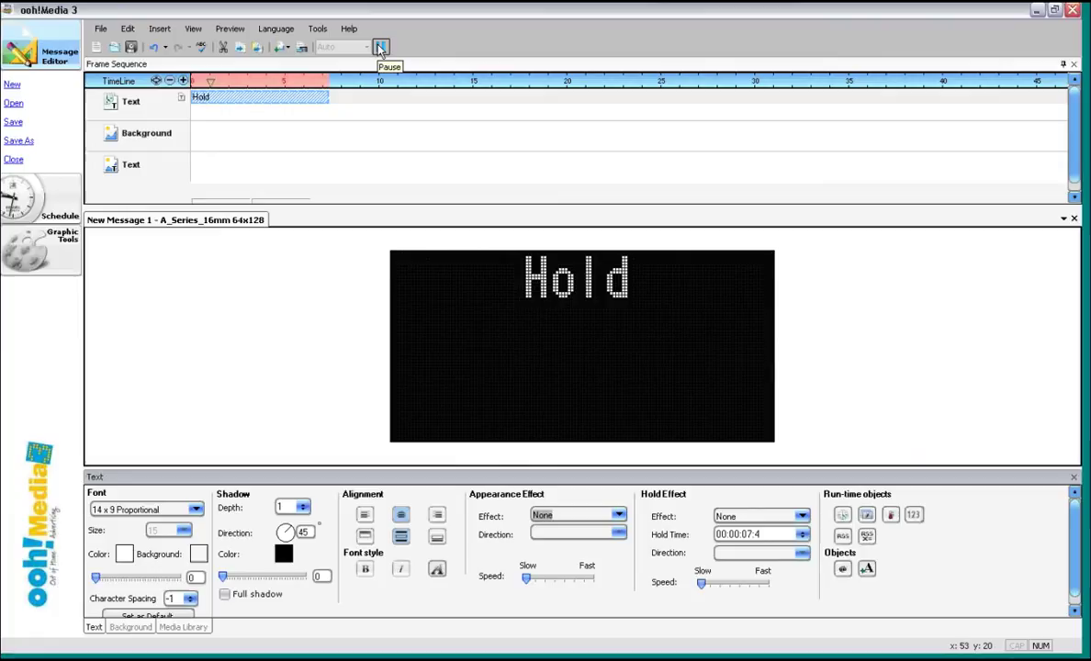
left_click(381, 47)
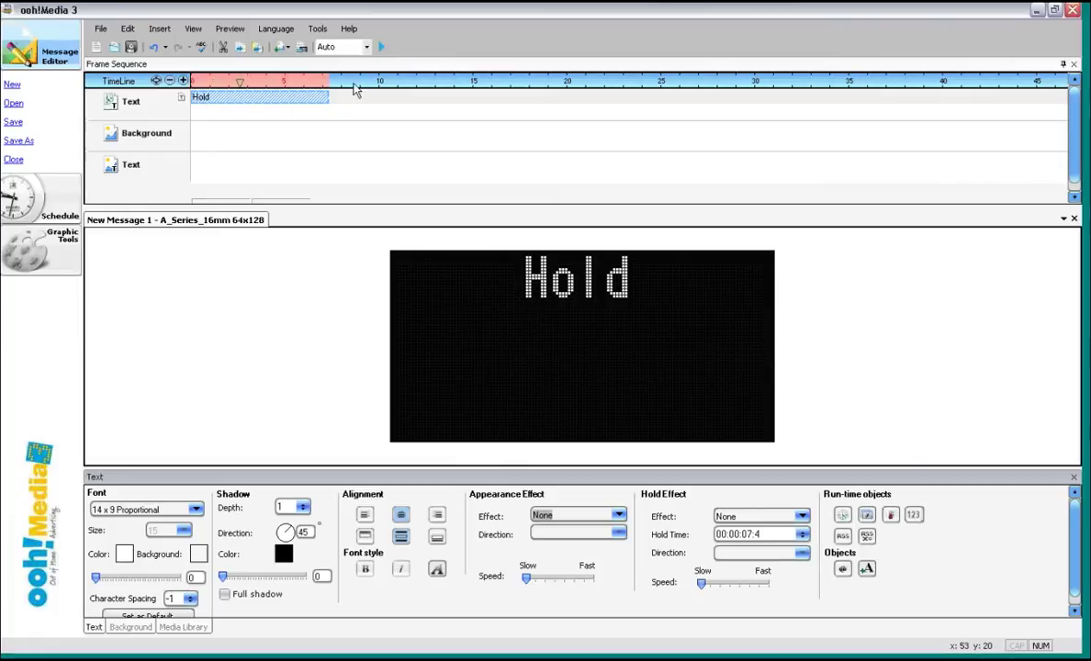
- Shorten the "Hold" text to 3 seconds on the timeline and insert a new text directly after it
left_click_drag(326, 99, 240, 103)
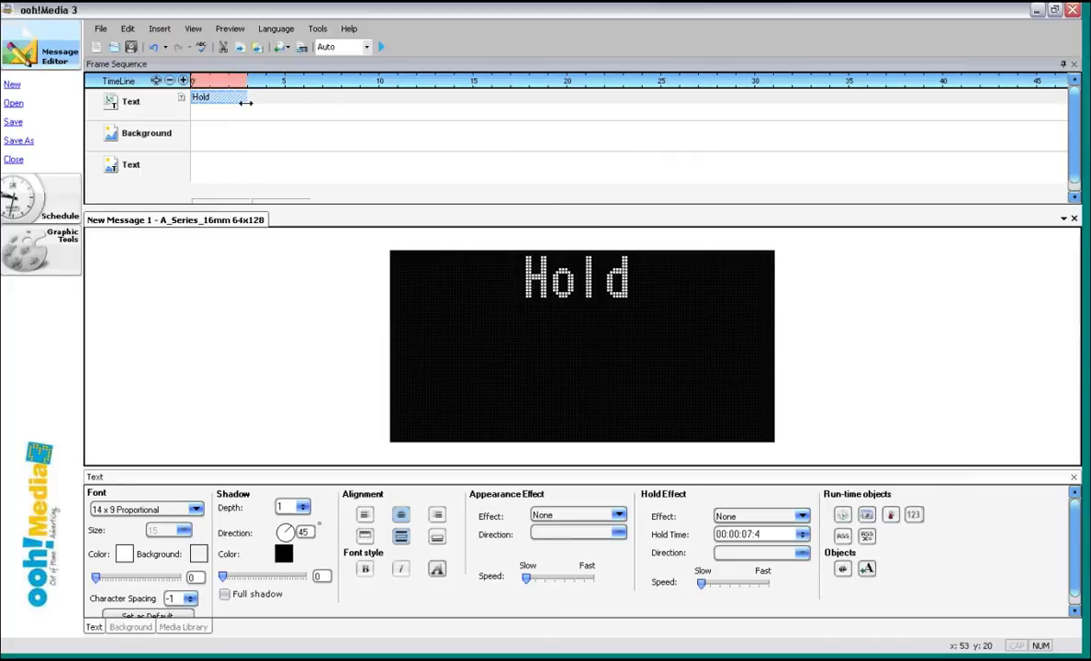
left_click_drag(245, 103, 245, 103)
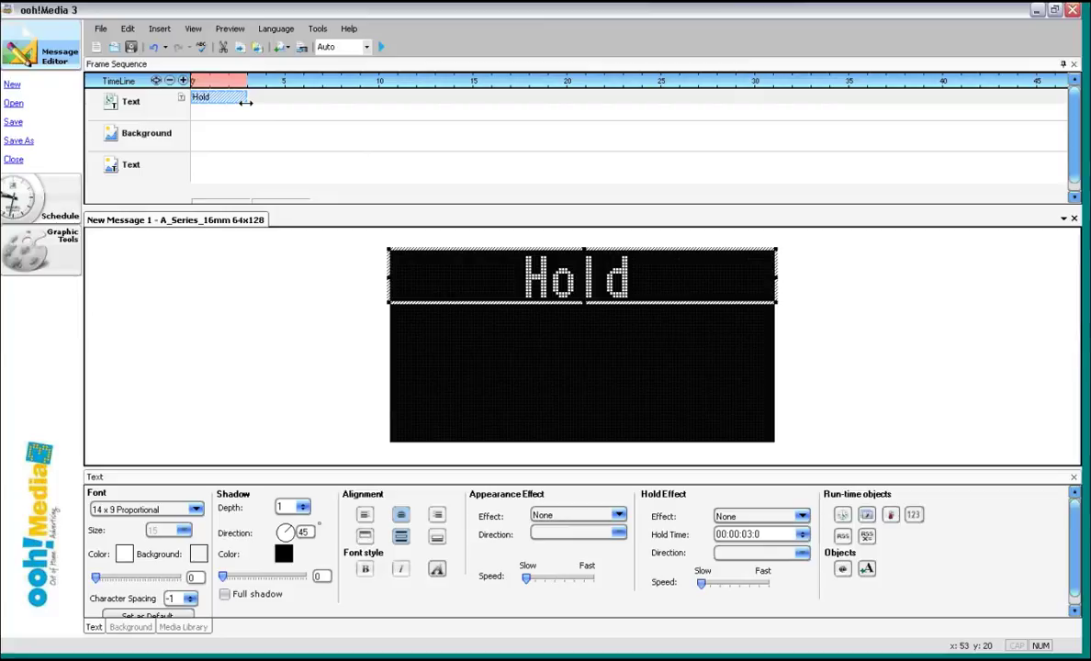
left_click(156, 29)
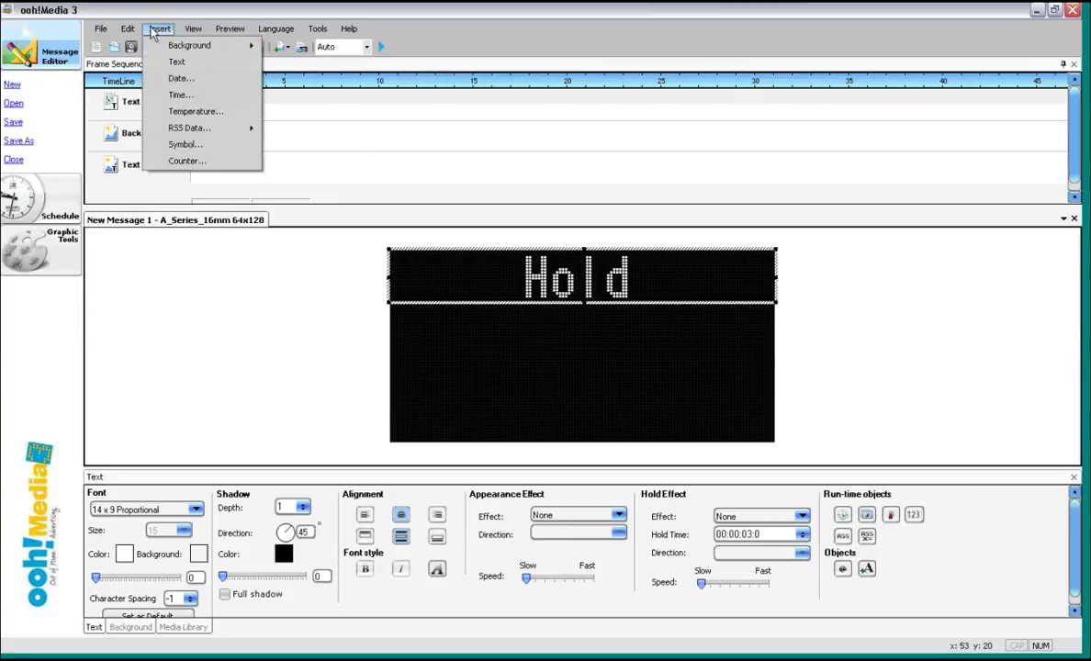
left_click(184, 63)
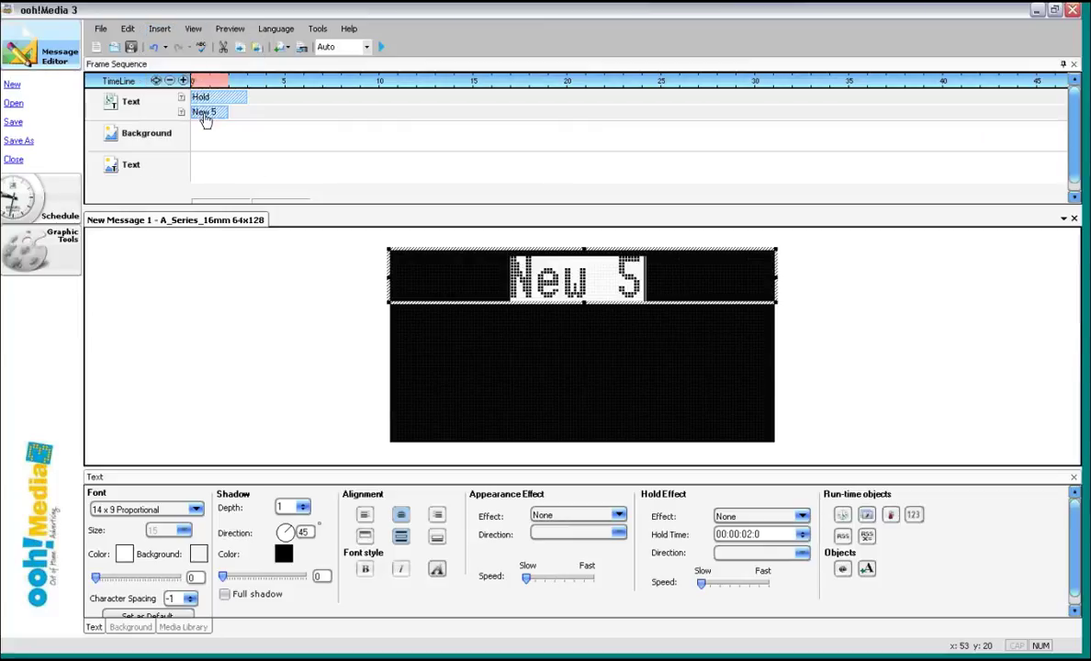
mouse_move(206, 120)
left_mouse_down()
mouse_move(262, 117)
mouse_move(273, 97)
mouse_move(262, 102)
left_mouse_up()
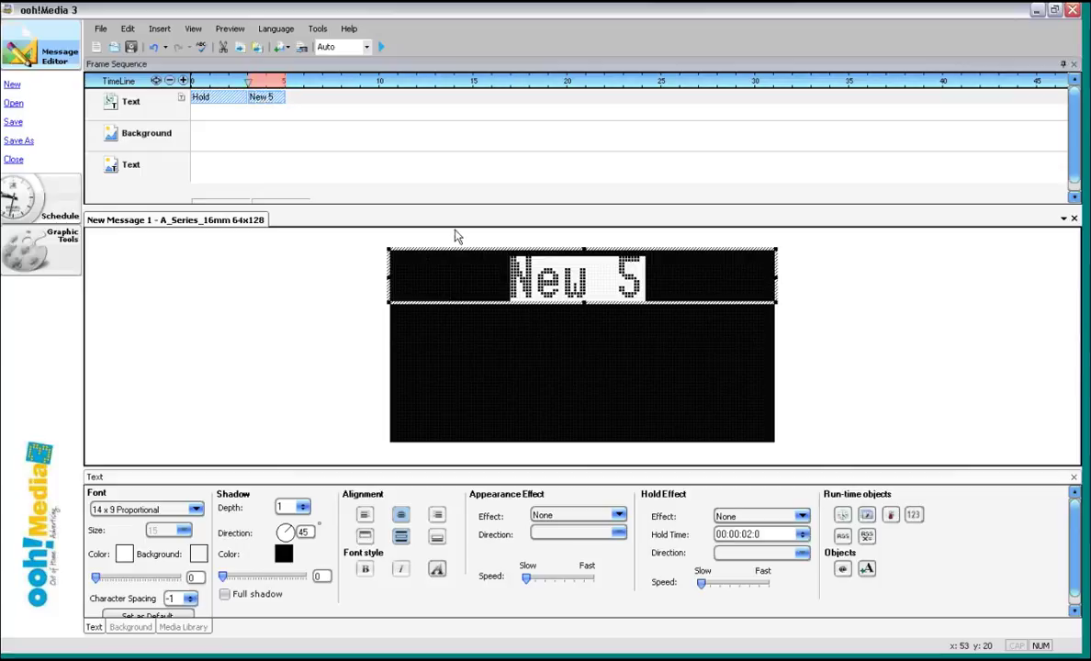
- Move the new text frame to the middle of the sign and replace its text with "Hold 2"
left_click_drag(447, 248, 446, 324)
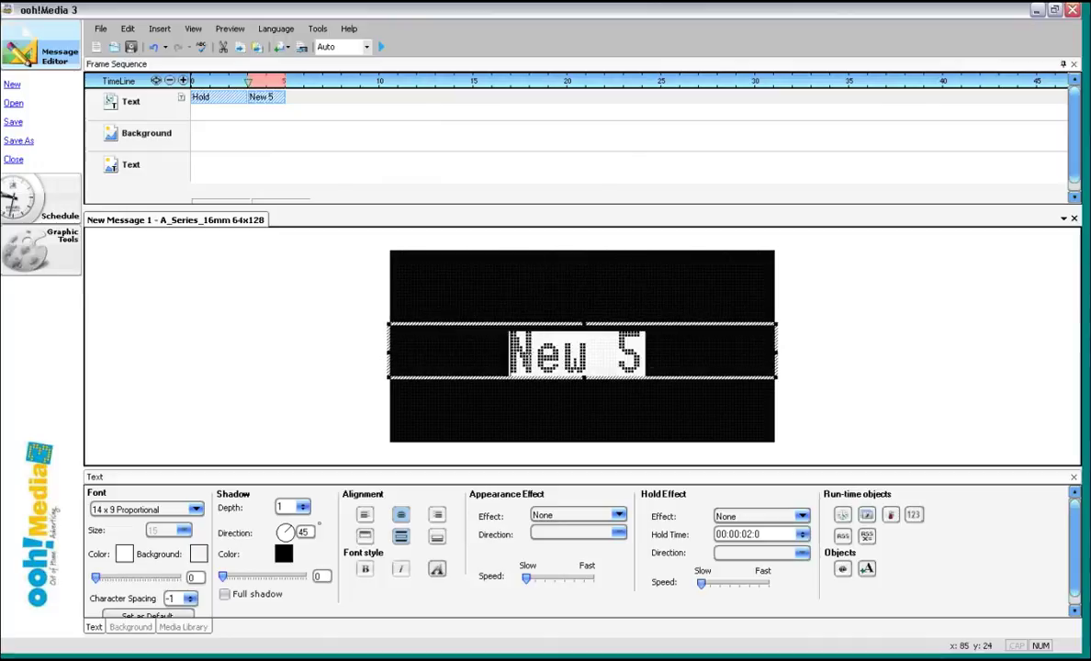
type("Hold")
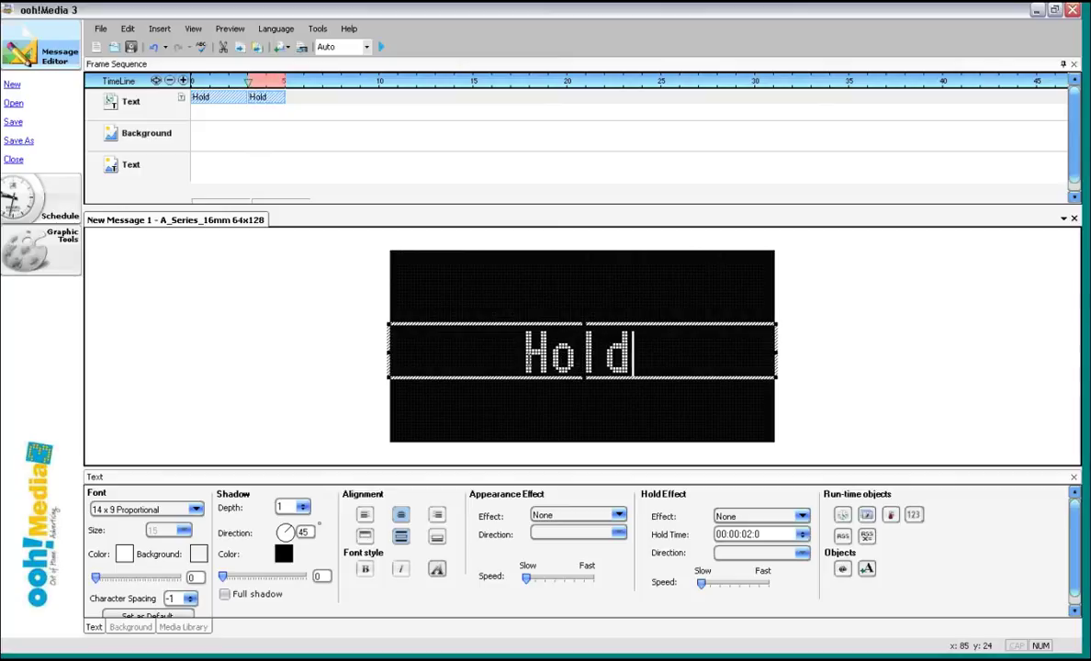
type(" 3")
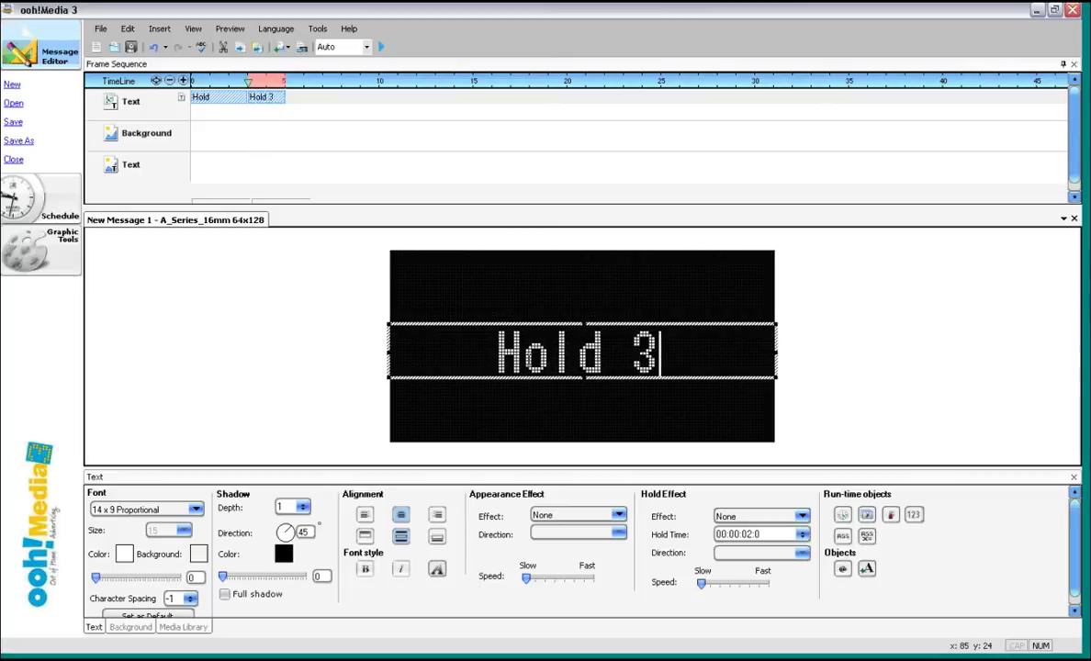
key("BackSpace")
type("2")
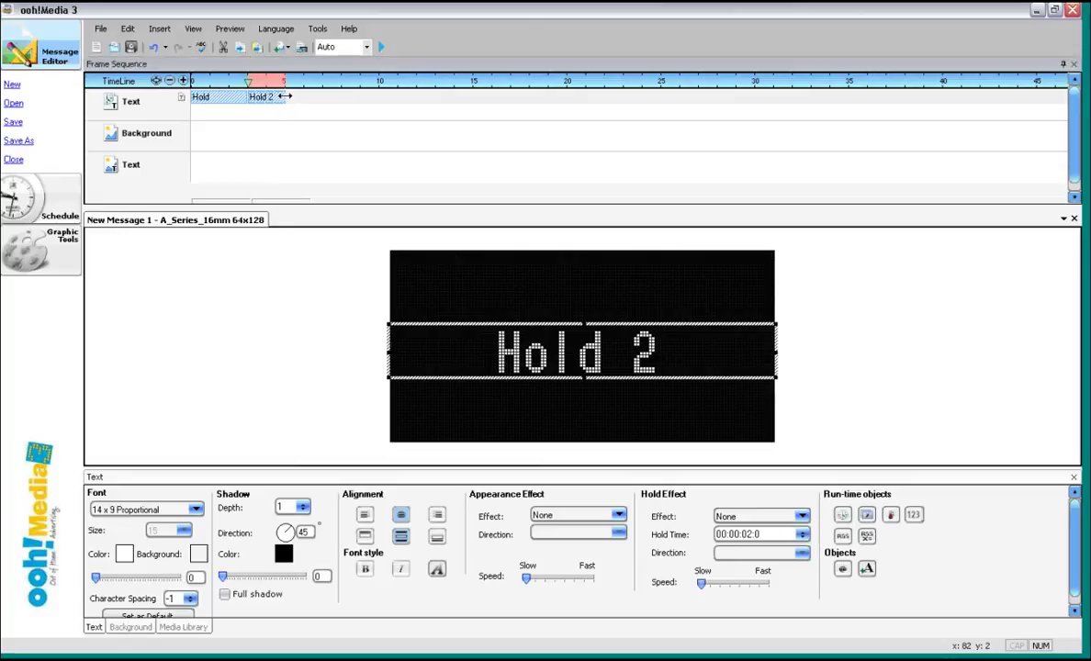
- Extend the "Hold 2" text to 3 seconds on the timeline and preview the message
left_click_drag(284, 95, 298, 96)
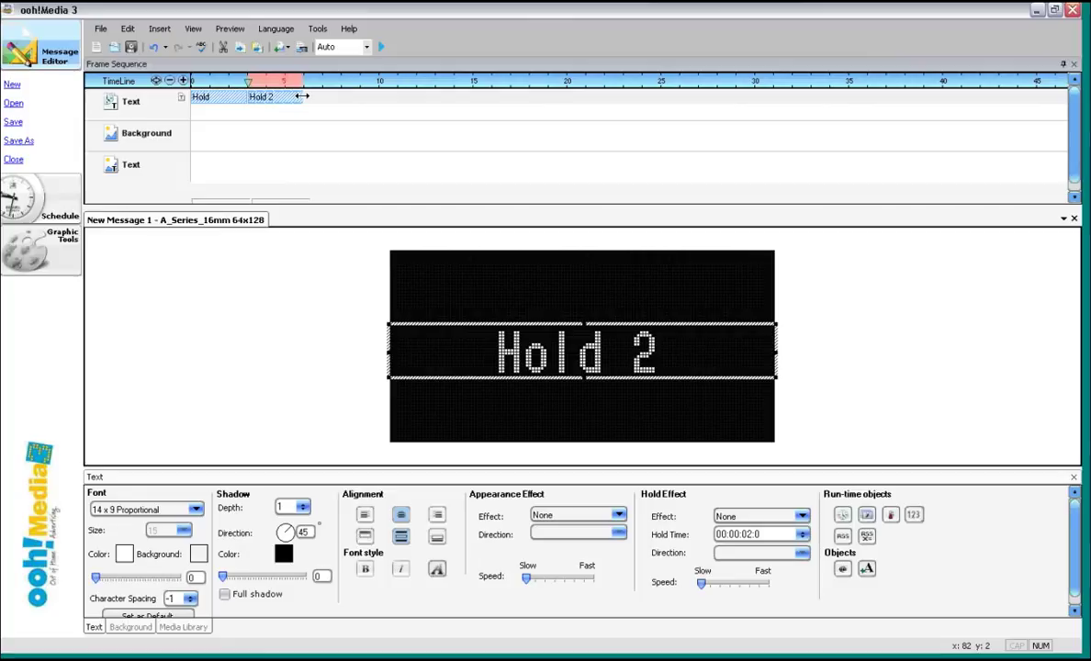
left_click(381, 47)
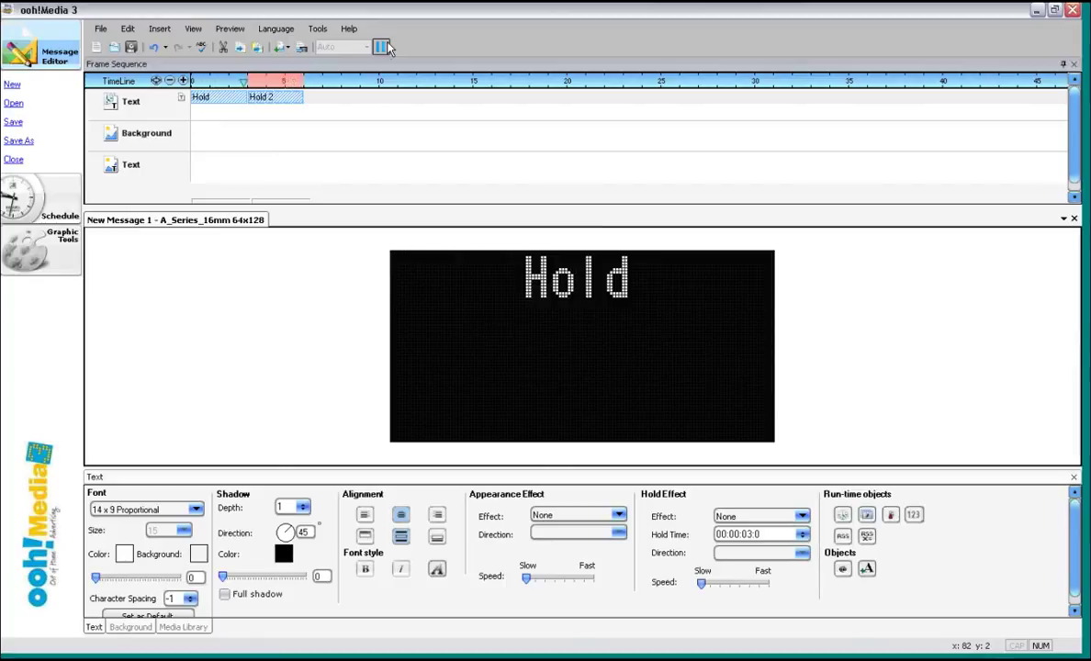
left_click(382, 47)
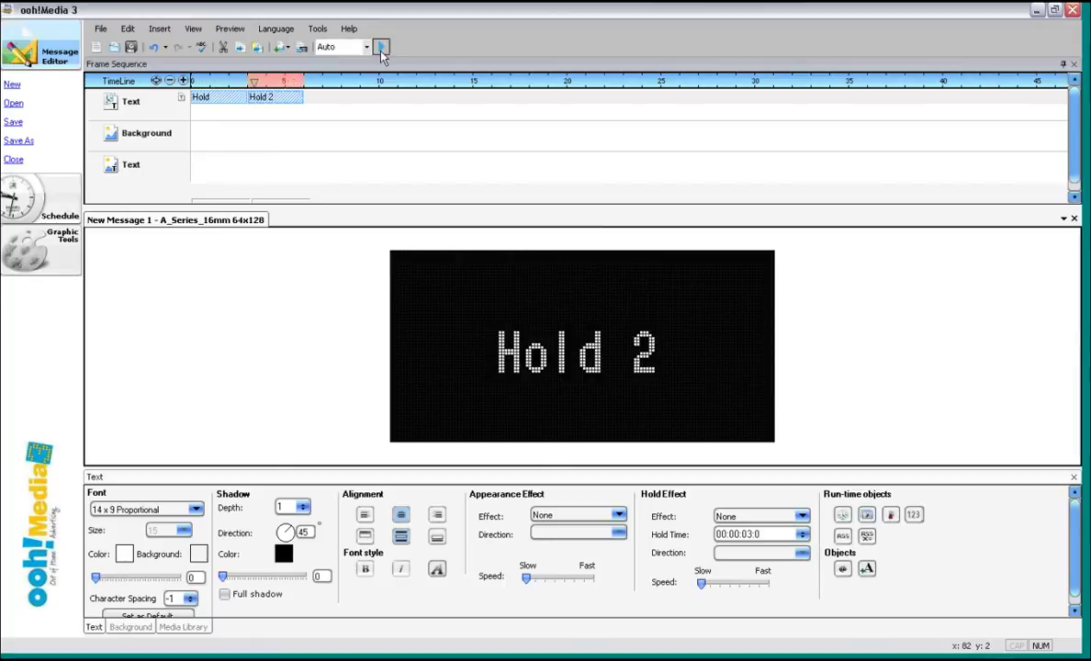
- Open the "Hold 2" text for editing and move its frame to the upper edge of the sign
right_click(280, 105)
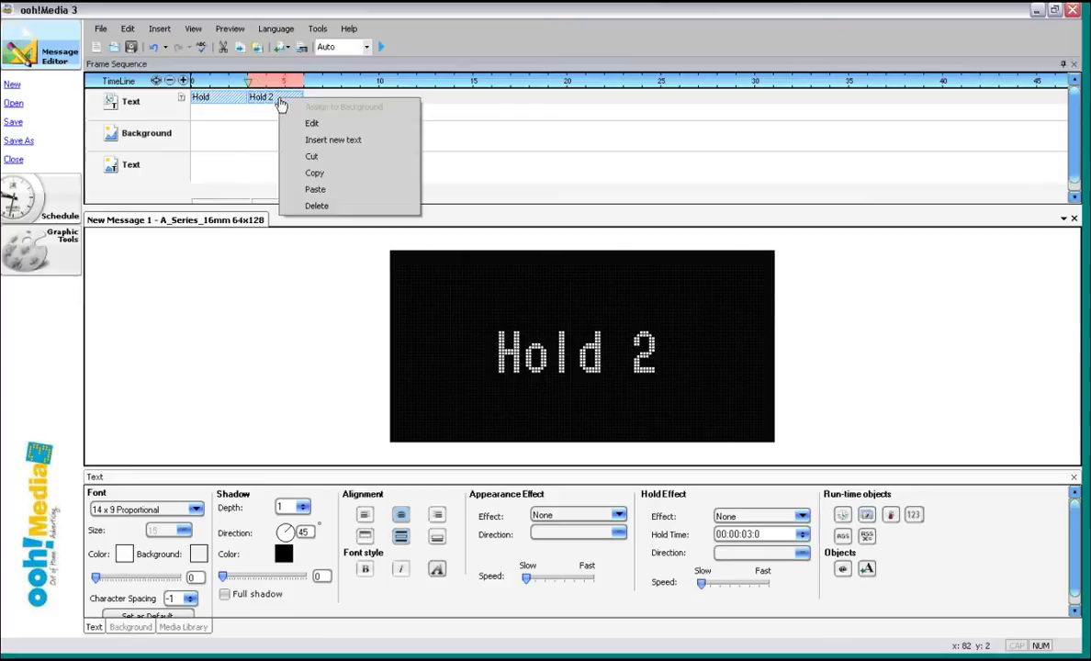
left_click(333, 130)
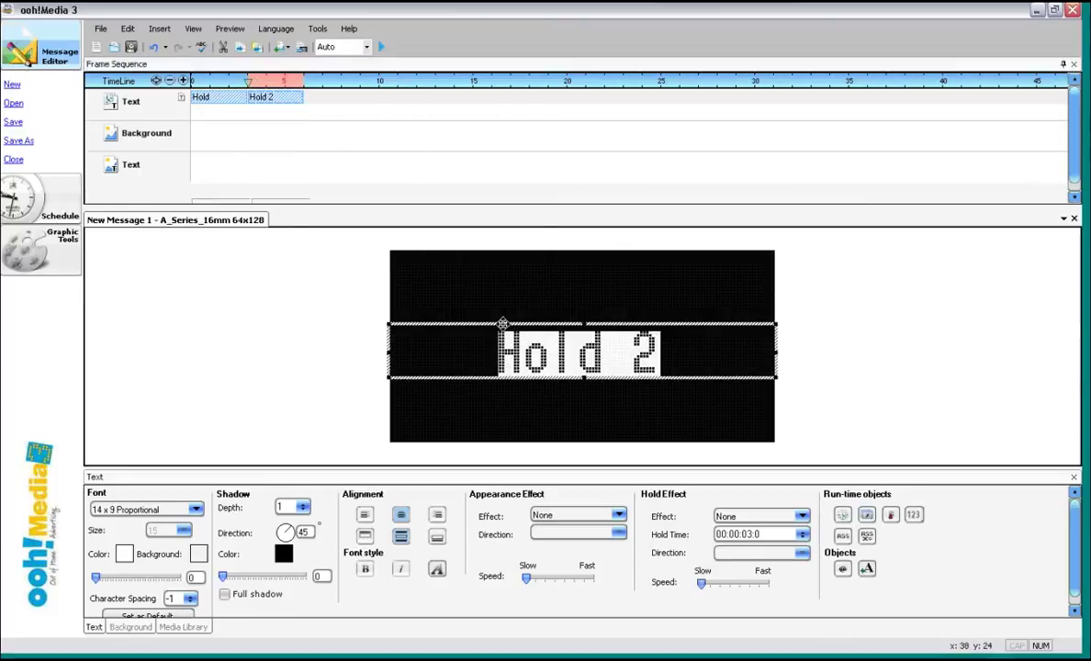
left_click_drag(503, 324, 502, 253)
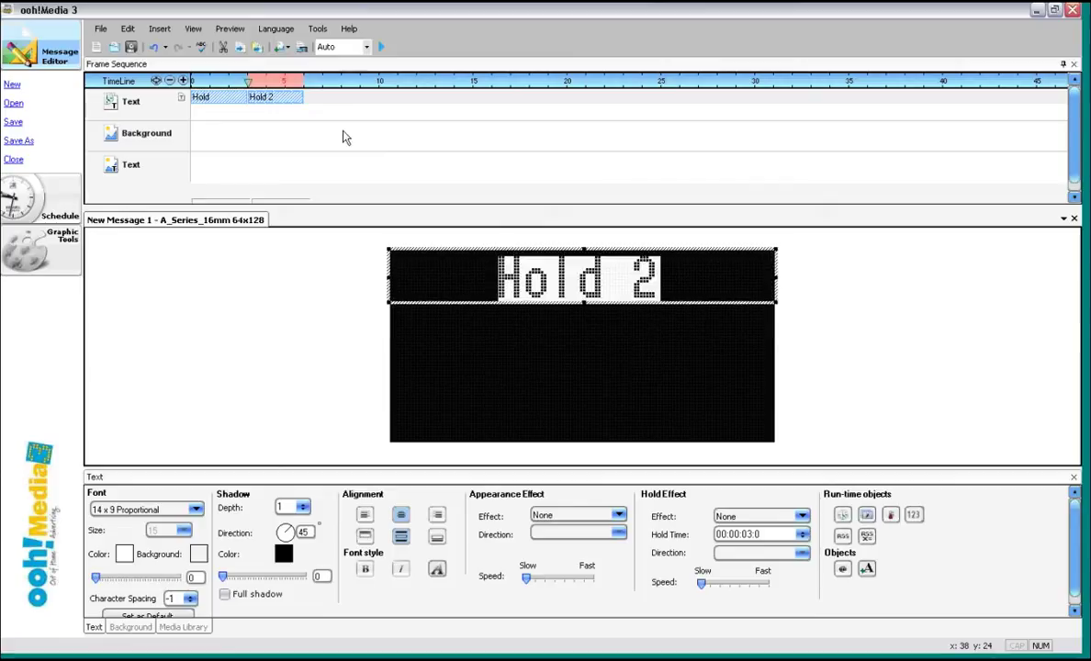
- Insert another new text starting at 0 on the timeline and extend it to 6 seconds, spanning "Hold" and "Hold 2"
left_click(161, 30)
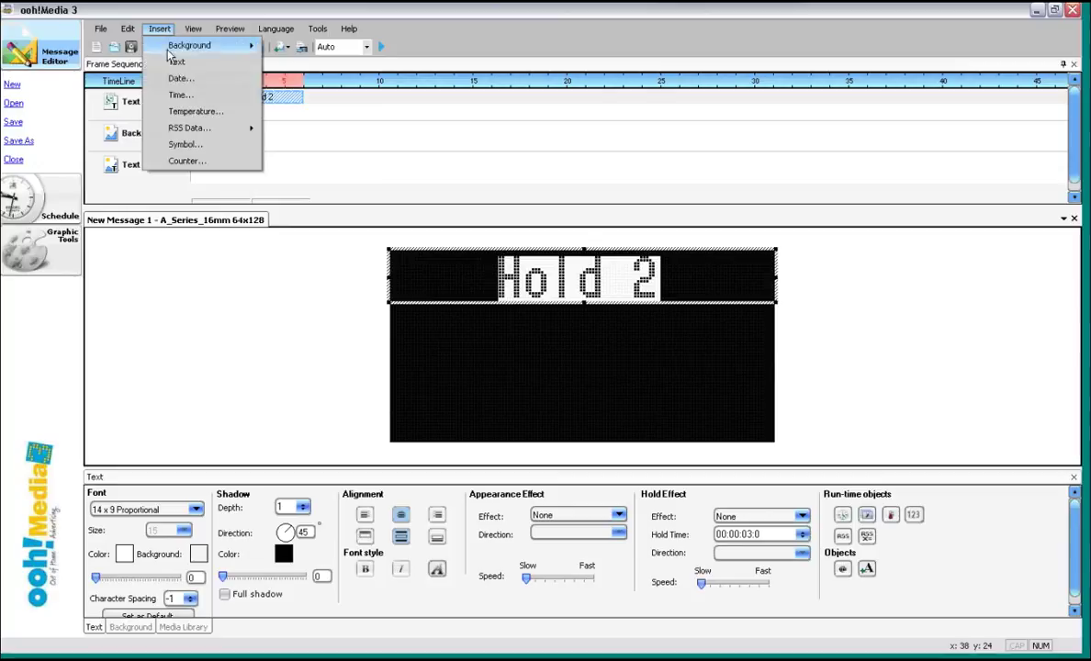
mouse_move(171, 46)
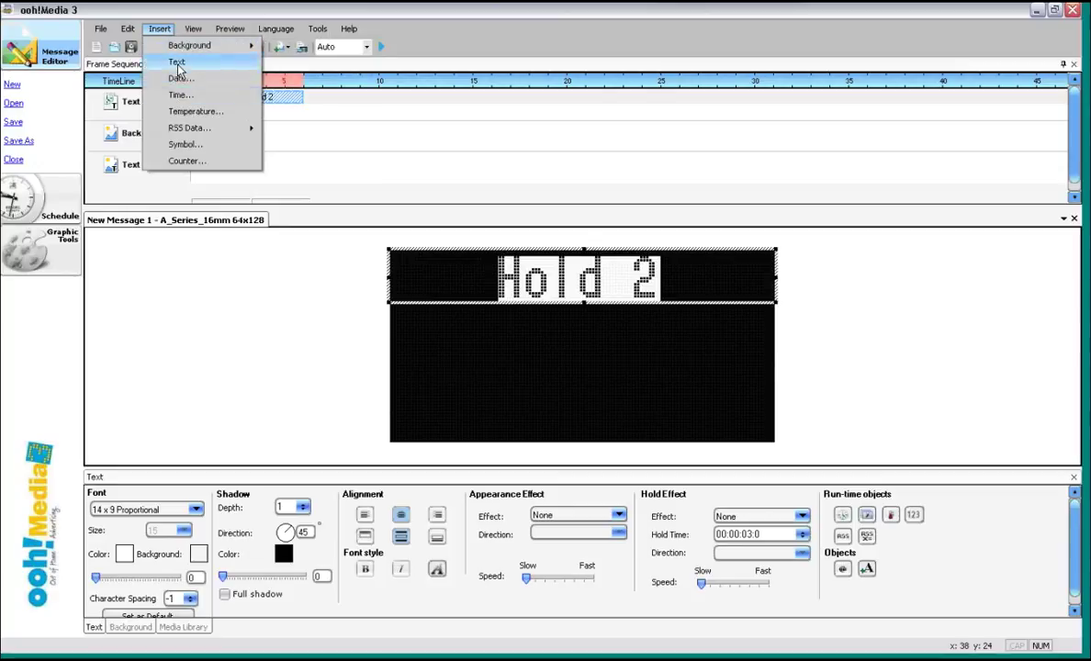
left_click(178, 63)
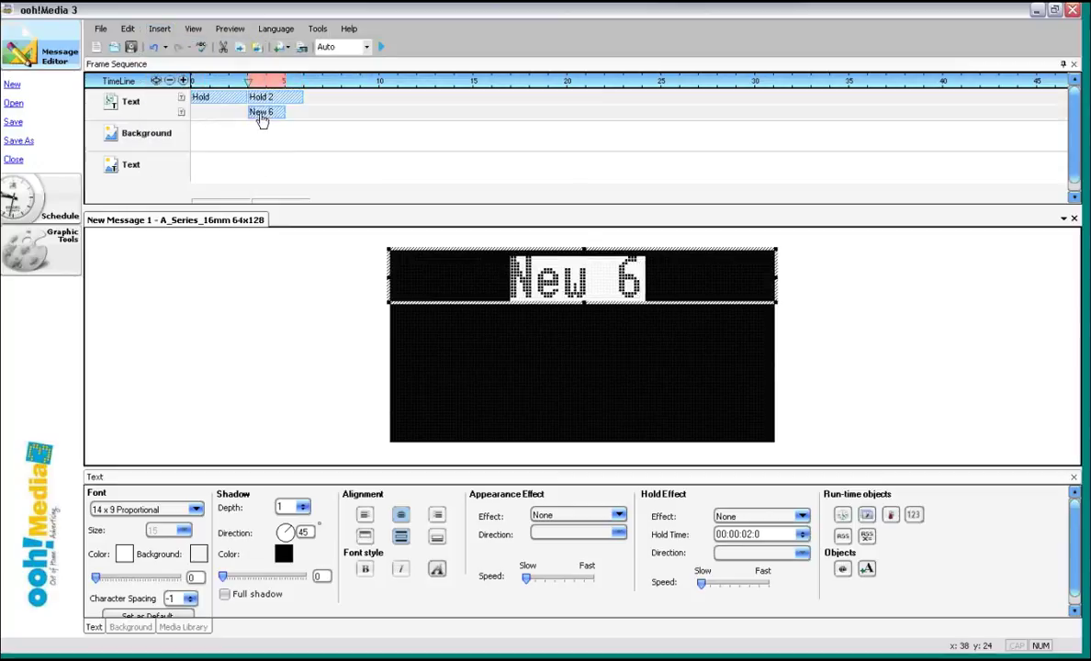
left_click_drag(262, 119, 183, 117)
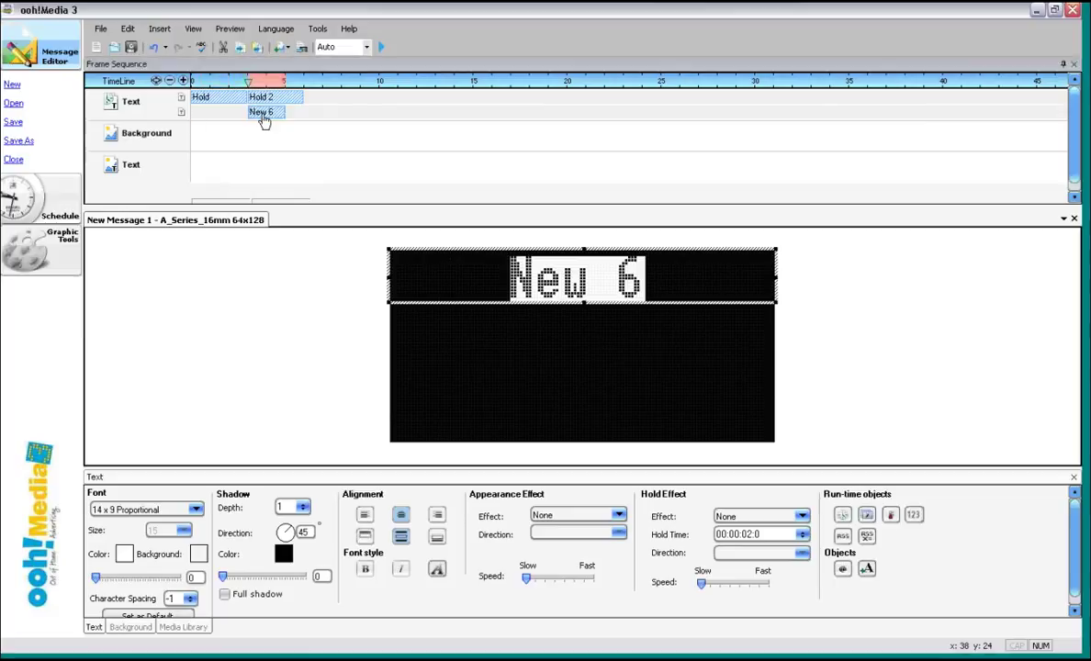
left_click_drag(259, 116, 212, 116)
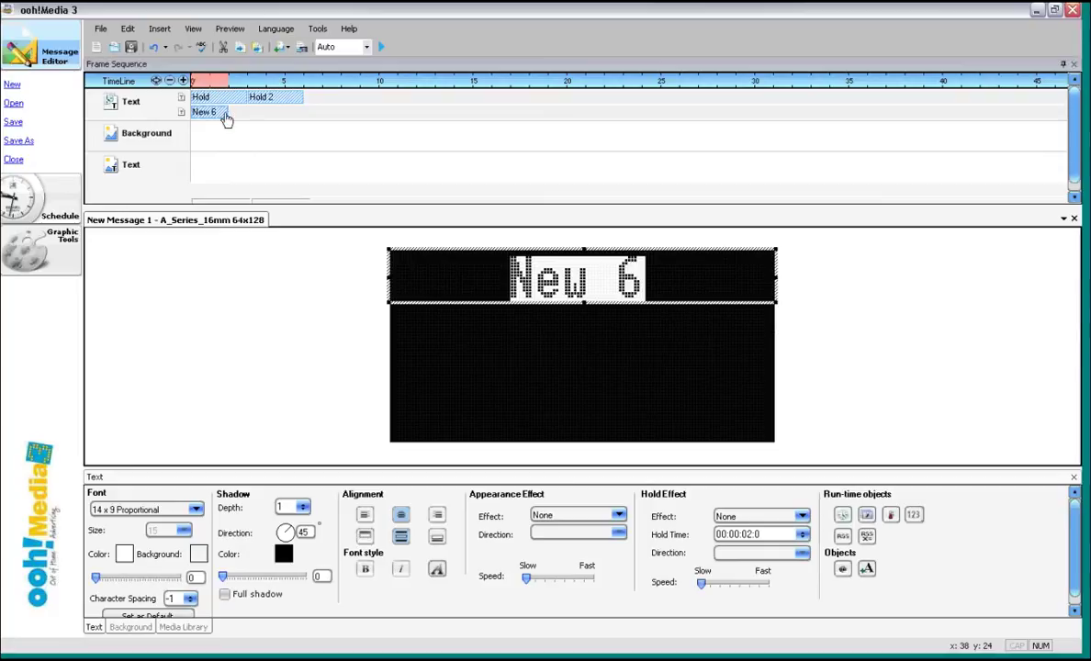
left_click_drag(226, 111, 296, 110)
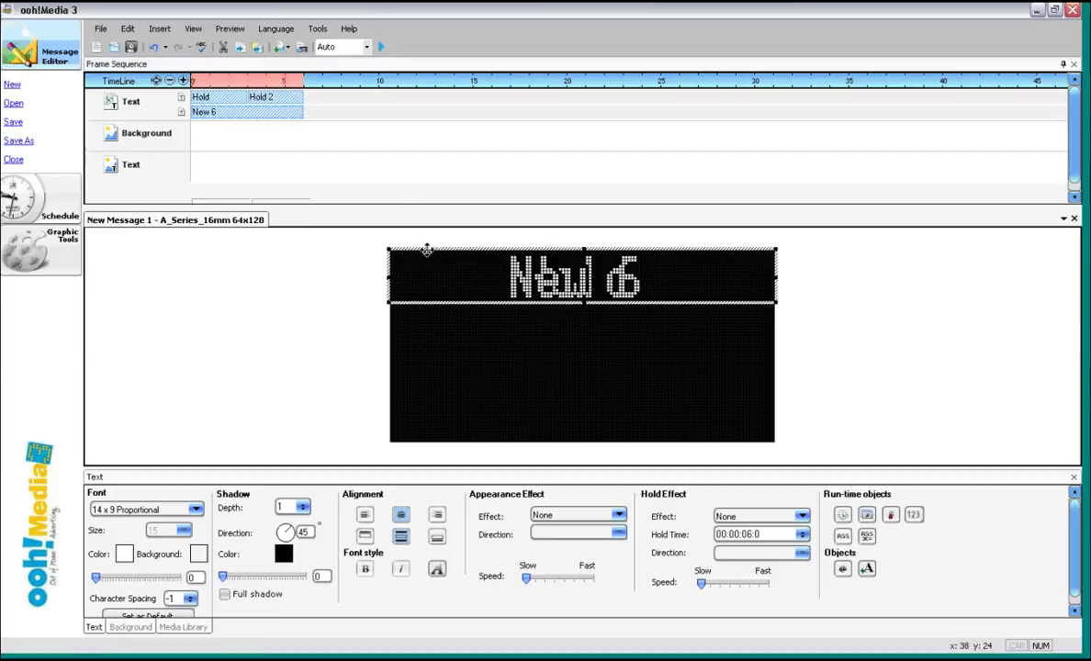
- Move the "New 6" text near the sign's lower edge, set its hold effect to Scroll, and preview the message
left_click_drag(427, 250, 424, 380)
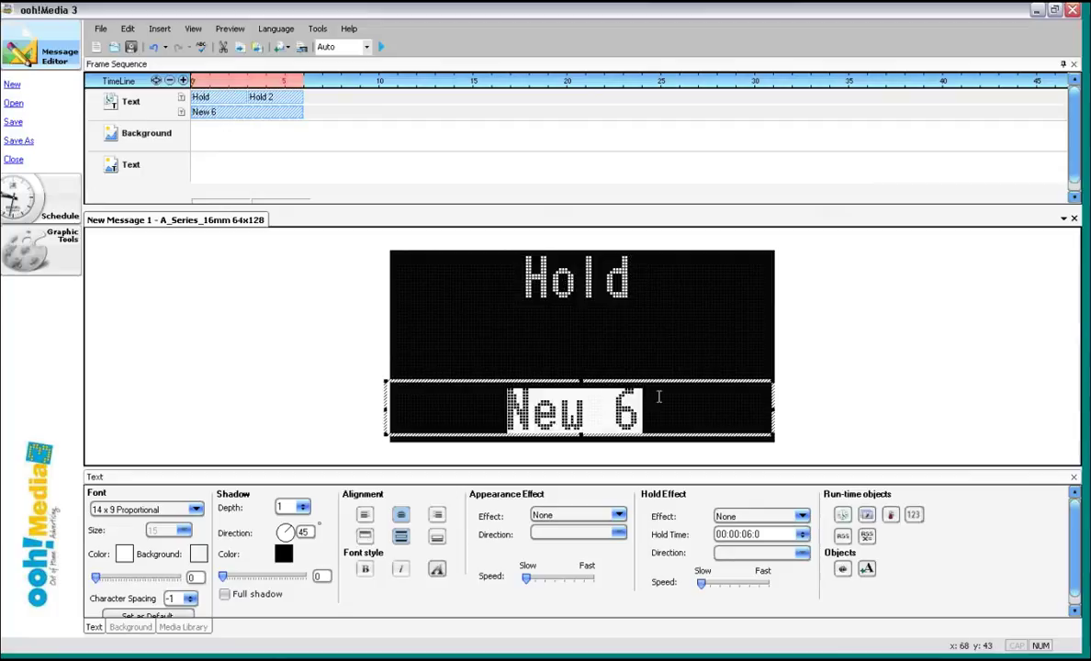
left_click(801, 517)
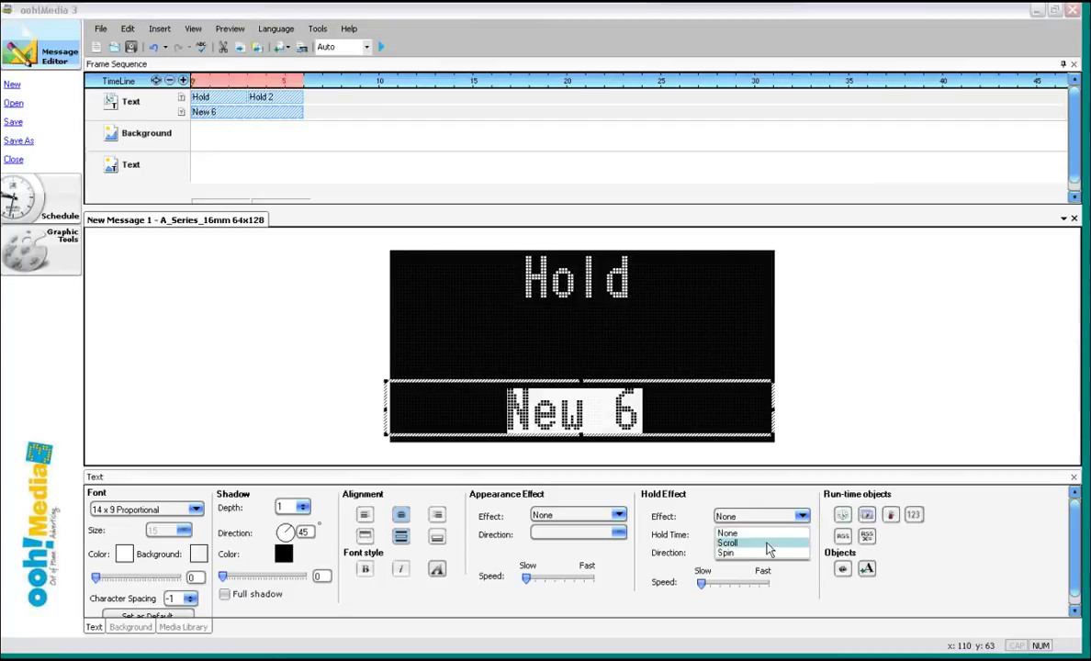
left_click(734, 549)
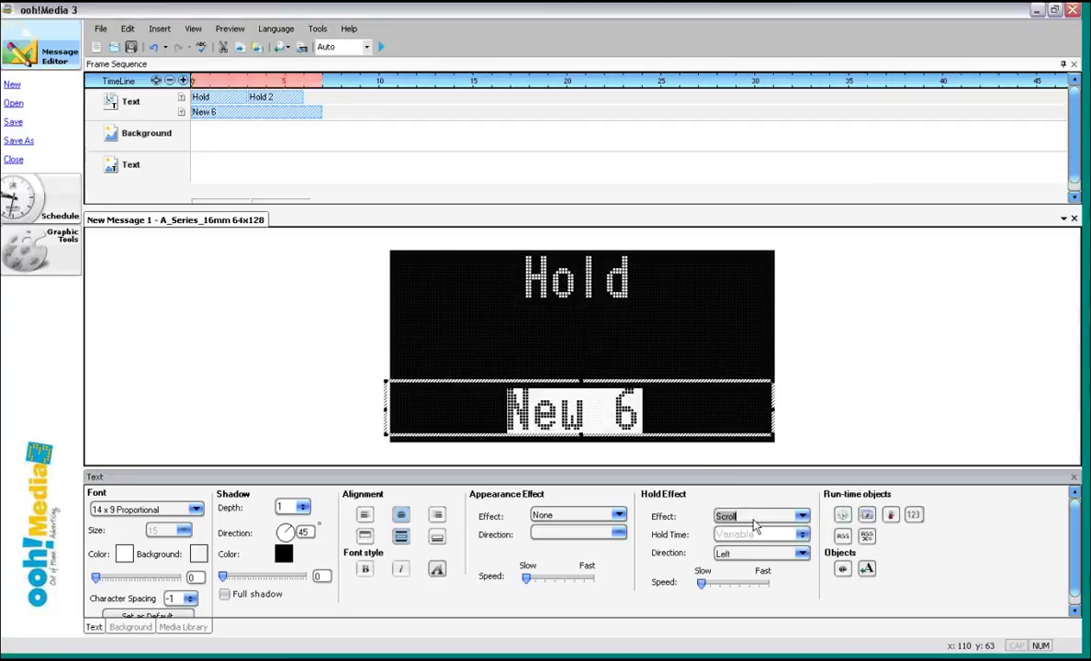
left_click(381, 47)
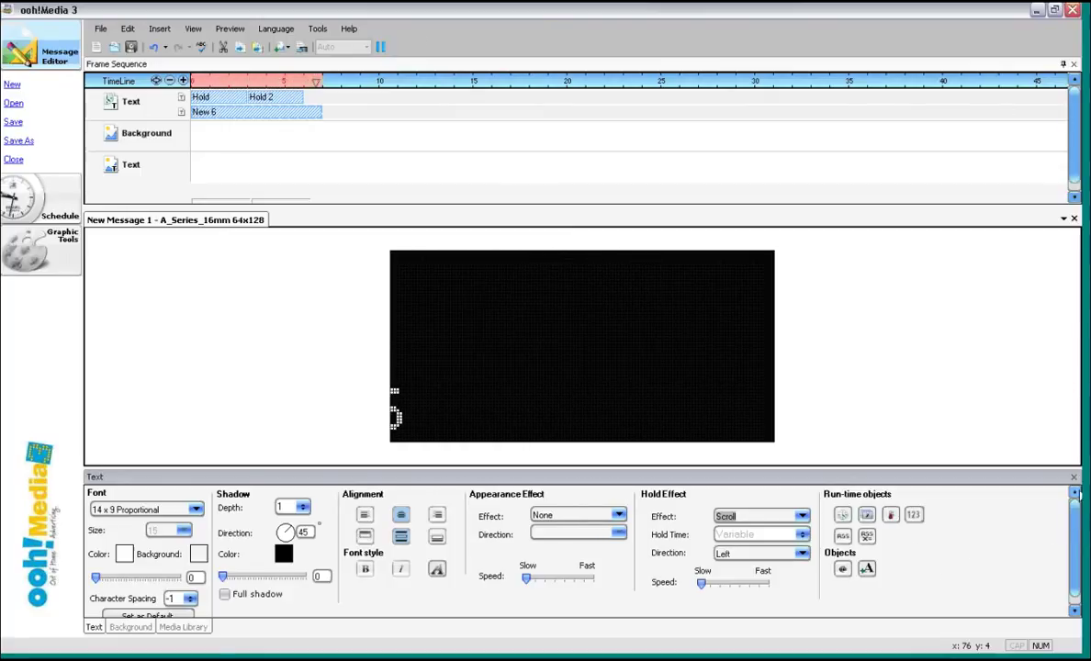
- Delete the "New 6", "Hold 2" and "Hold" texts from the timeline
right_click(266, 117)
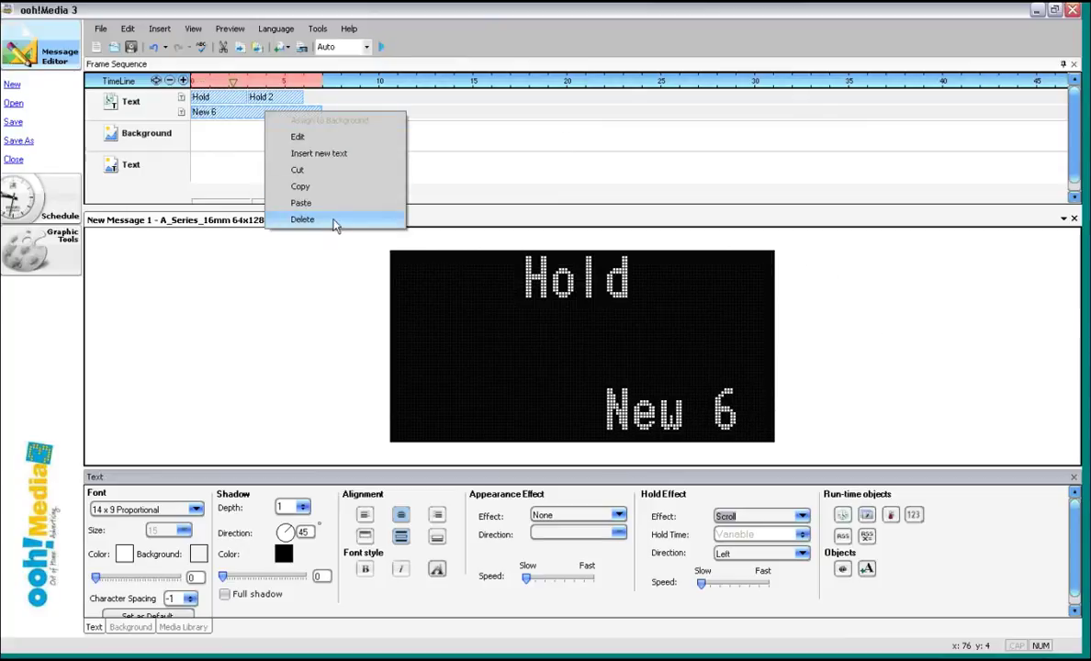
left_click(303, 219)
right_click(287, 97)
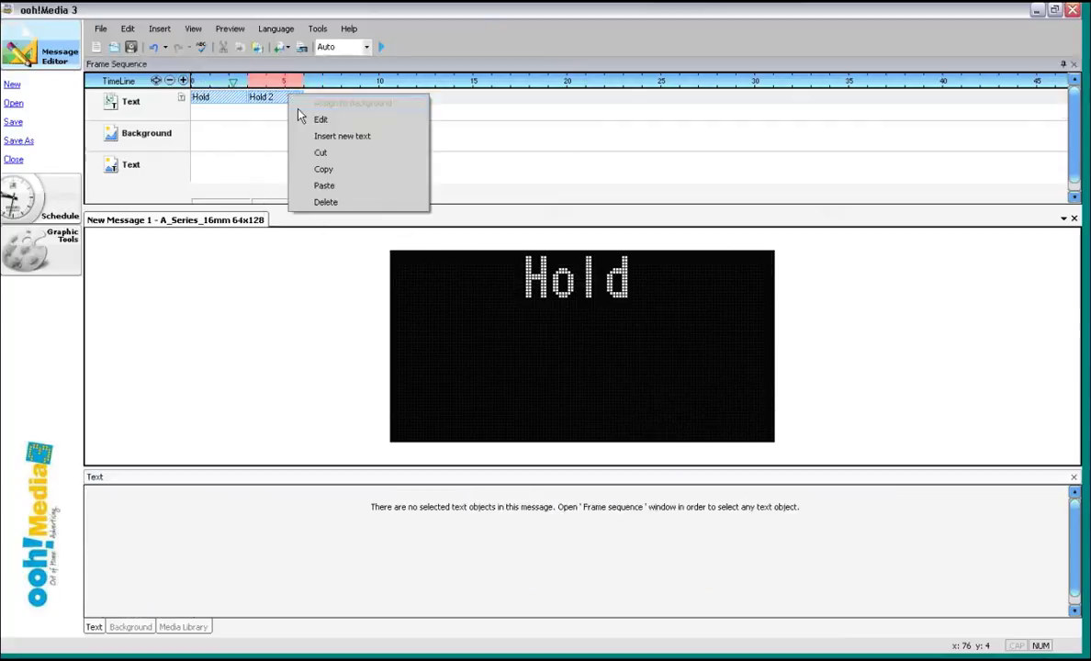
left_click(336, 204)
left_click(232, 103)
right_click(233, 103)
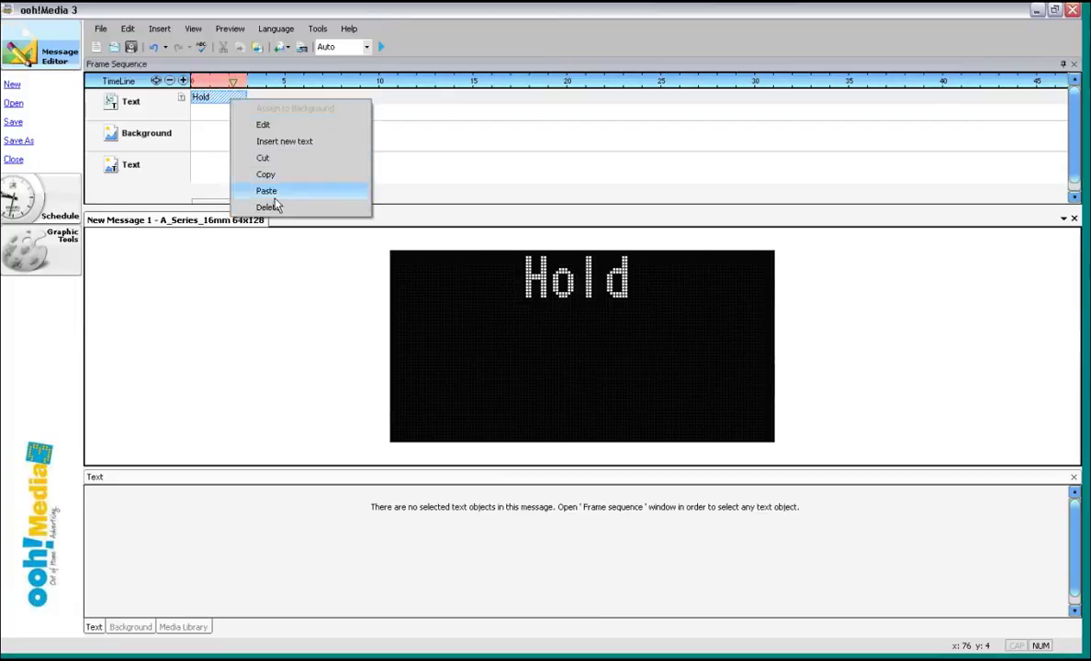
left_click(273, 206)
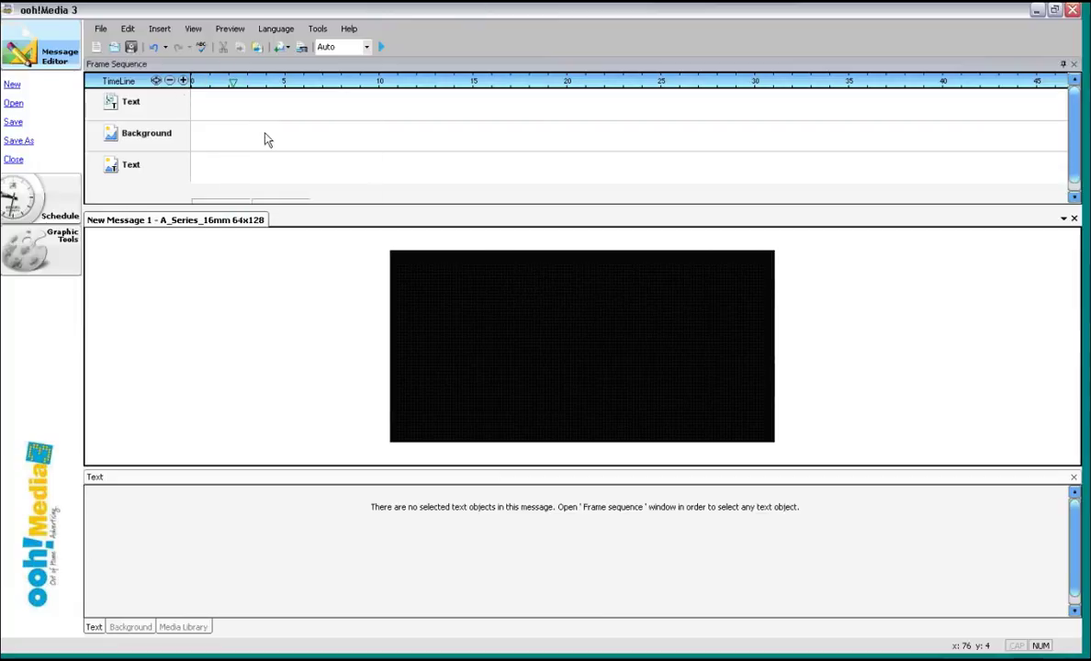
- Insert a short date in M/d/yyyy format, placed at the sign's lower edge and starting at 0 on the timeline
left_click(159, 29)
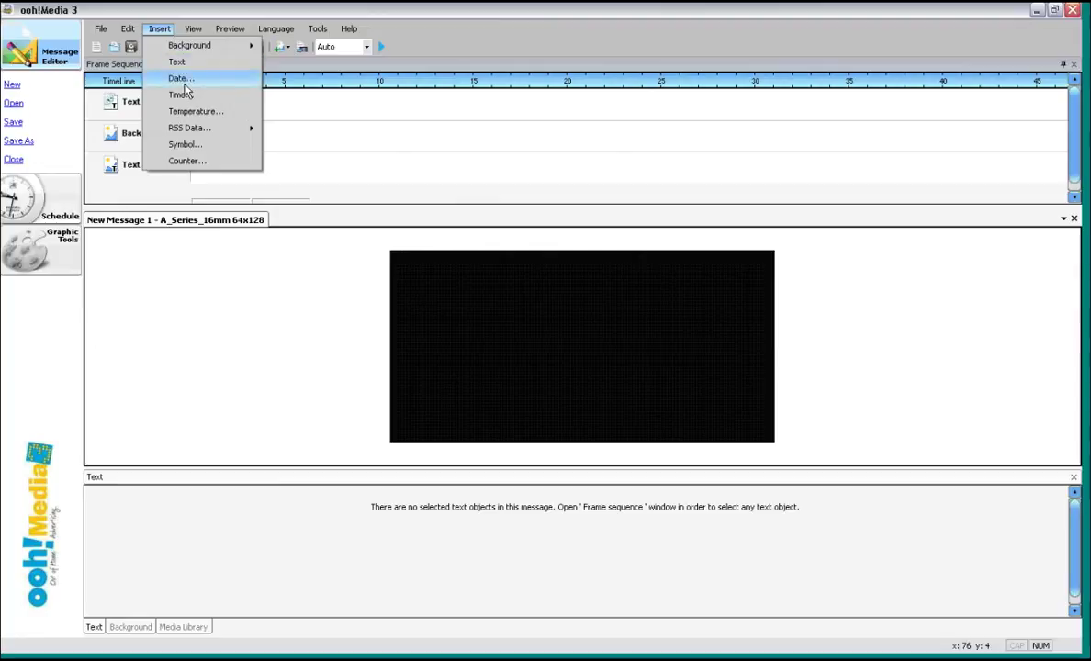
left_click(182, 79)
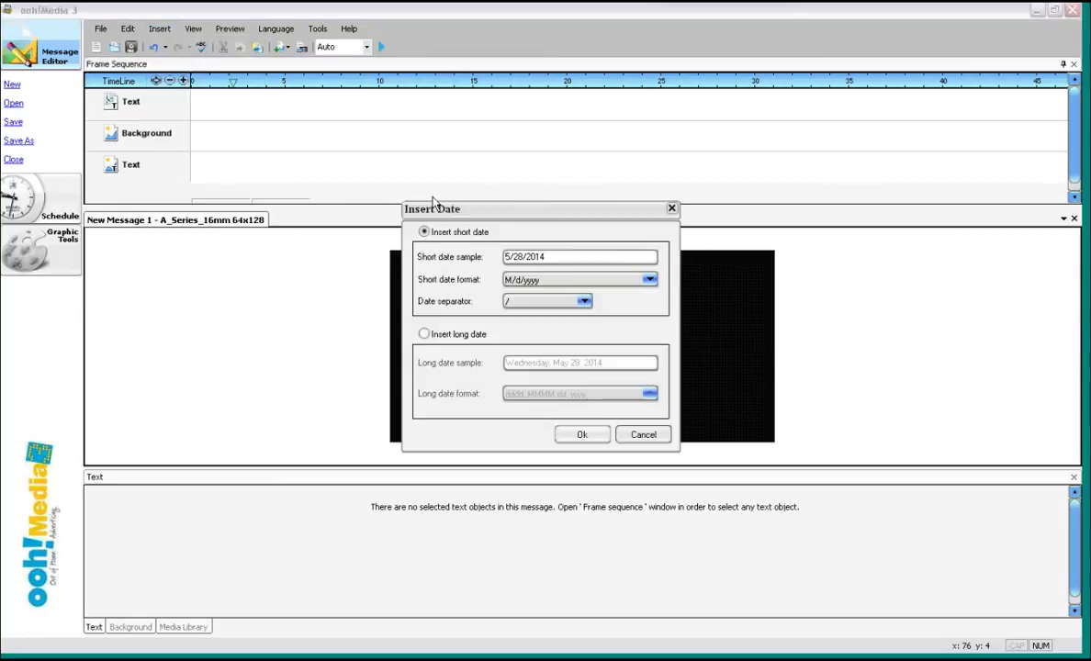
left_click(570, 437)
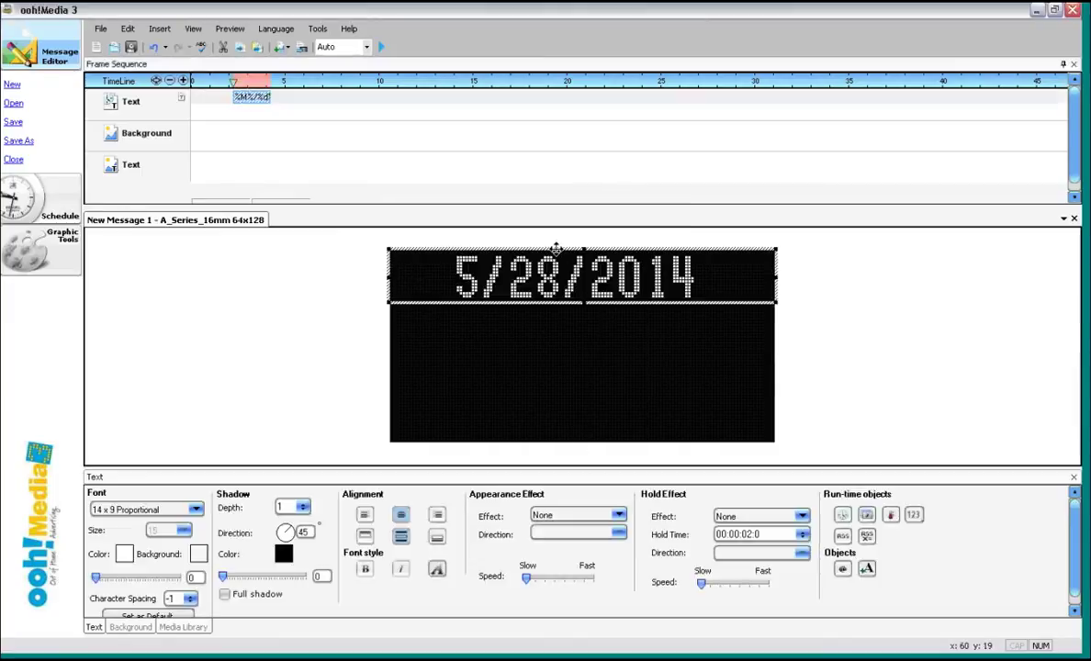
left_click_drag(556, 246, 554, 386)
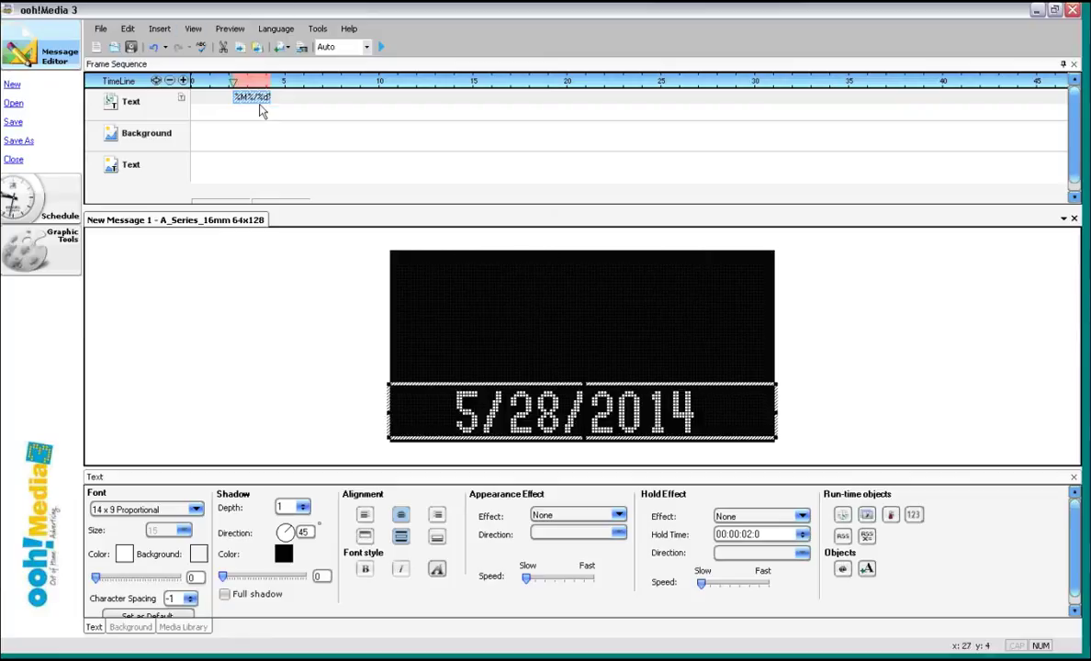
left_click_drag(241, 98, 212, 100)
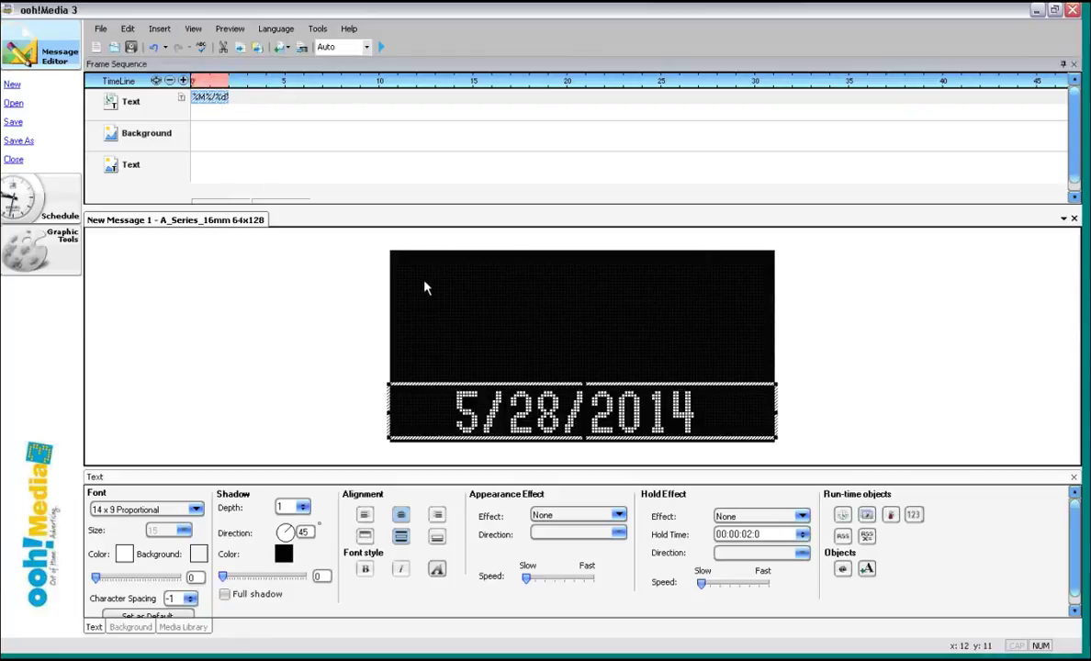
- Try adding the time in h:mm format after the date within the same text, spaced apart from it, and remove it
left_click(157, 30)
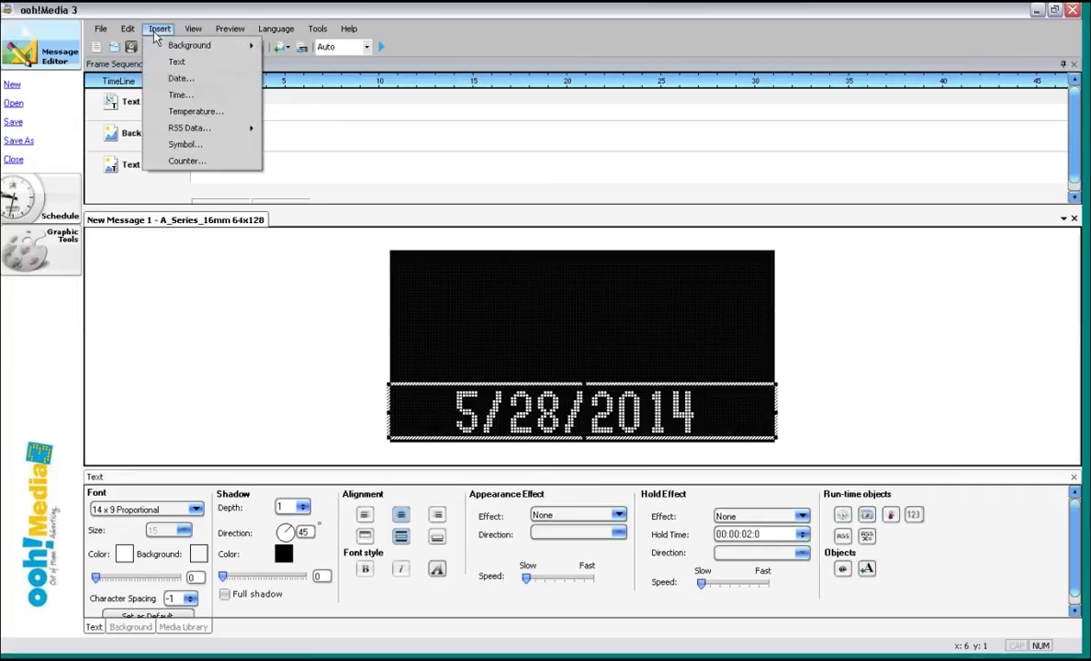
left_click(180, 94)
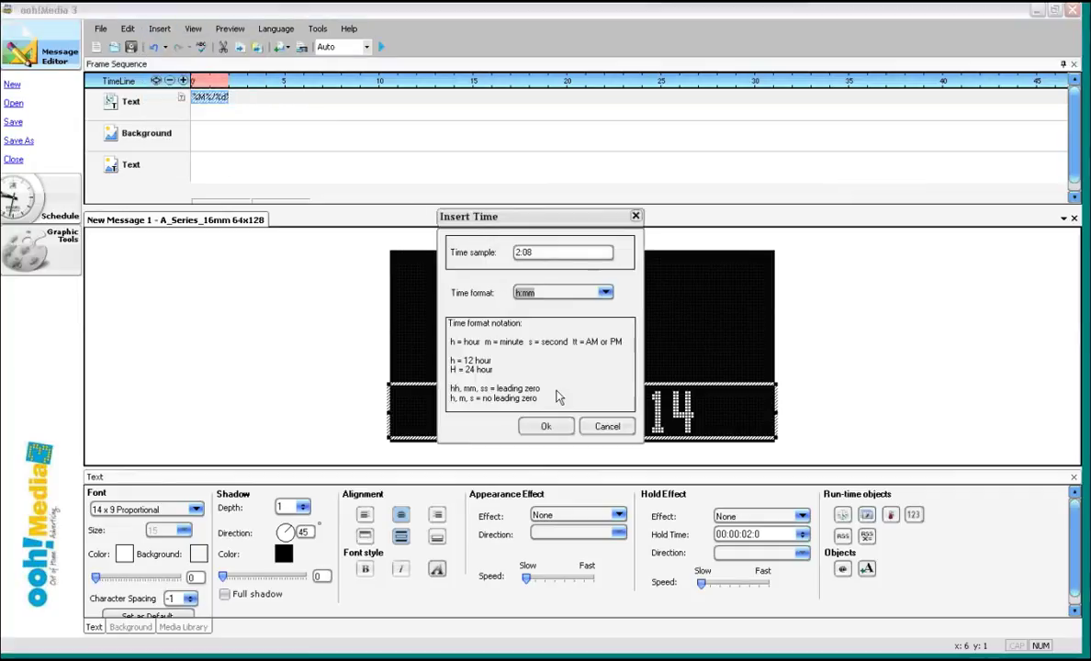
left_click(547, 425)
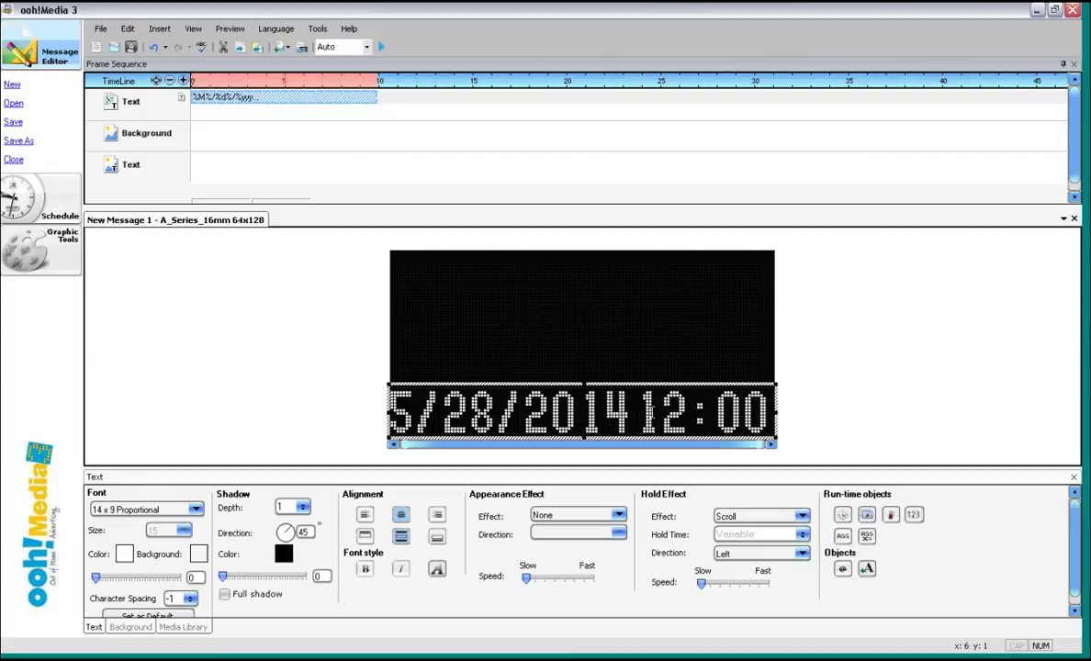
left_click(641, 409)
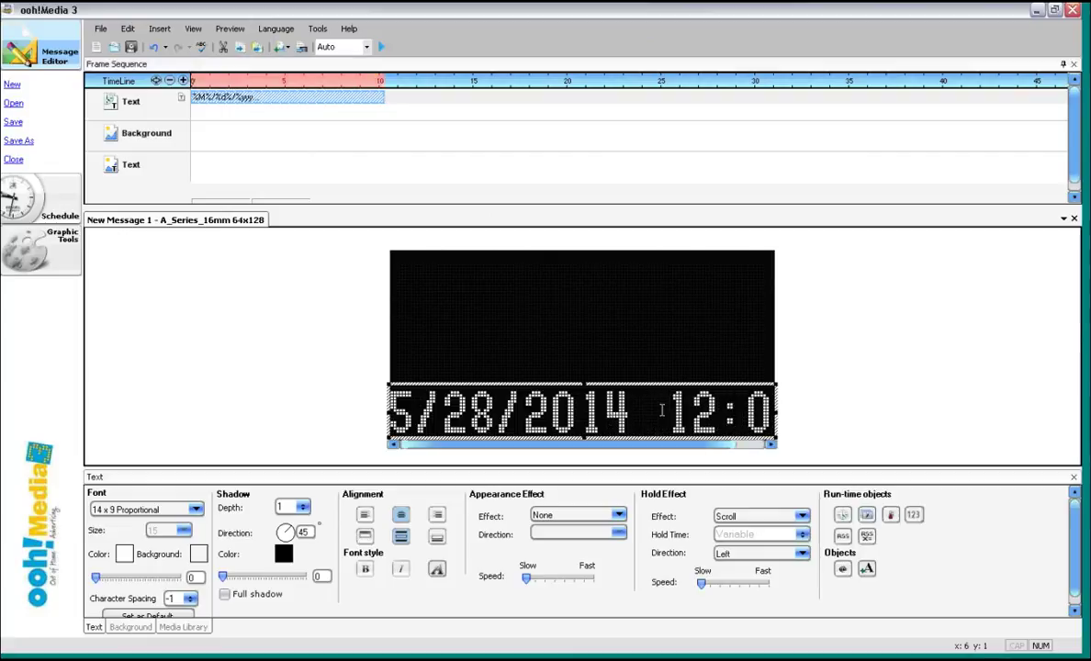
key("shift+End")
key("Delete")
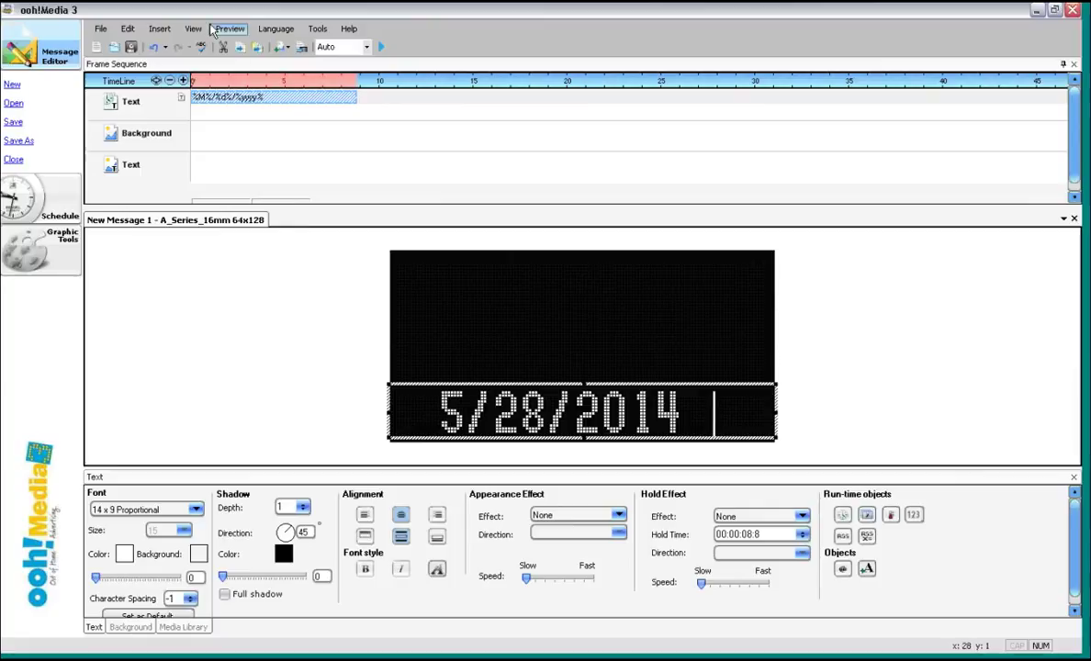
- Insert a new text starting at 0 on the timeline and clear its placeholder wording
left_click(159, 29)
left_click(180, 61)
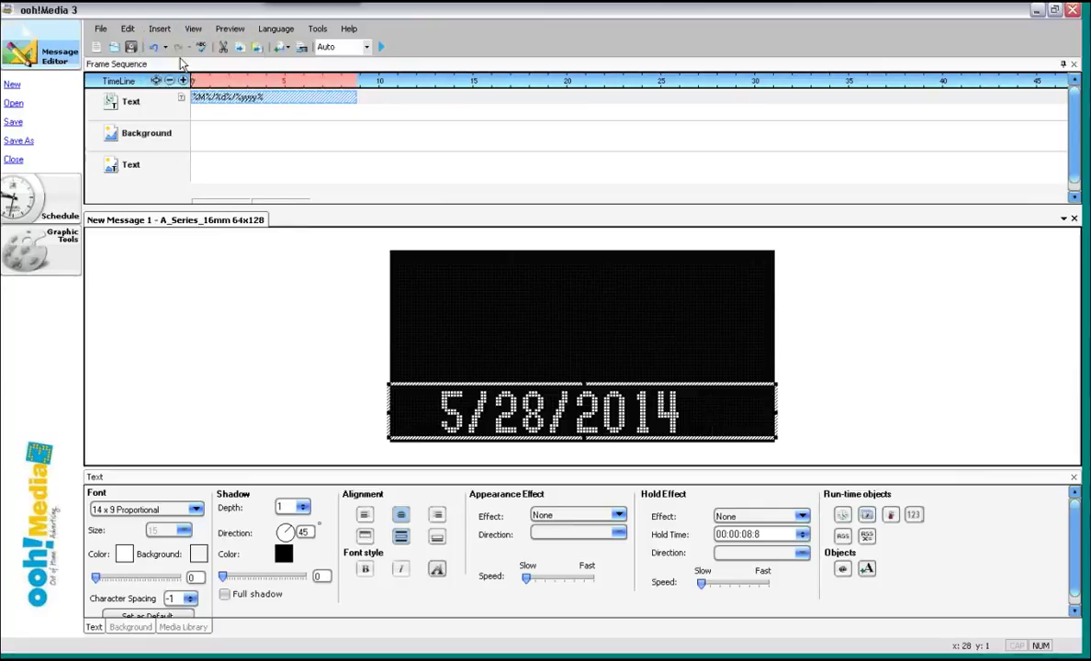
left_click(668, 280)
left_click_drag(669, 281, 508, 280)
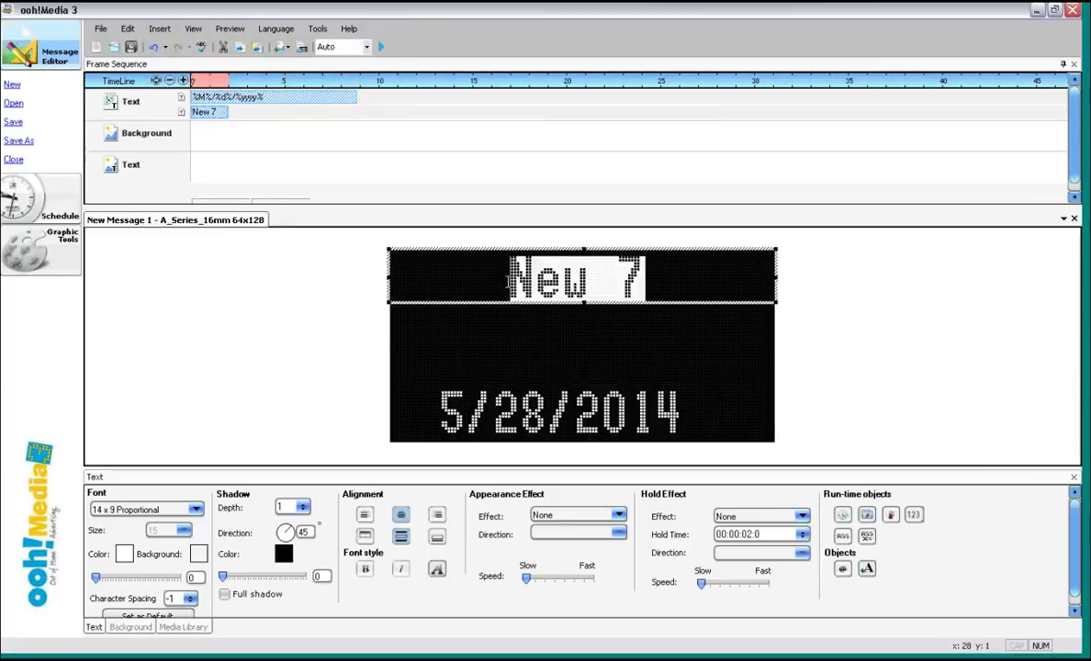
key("Delete")
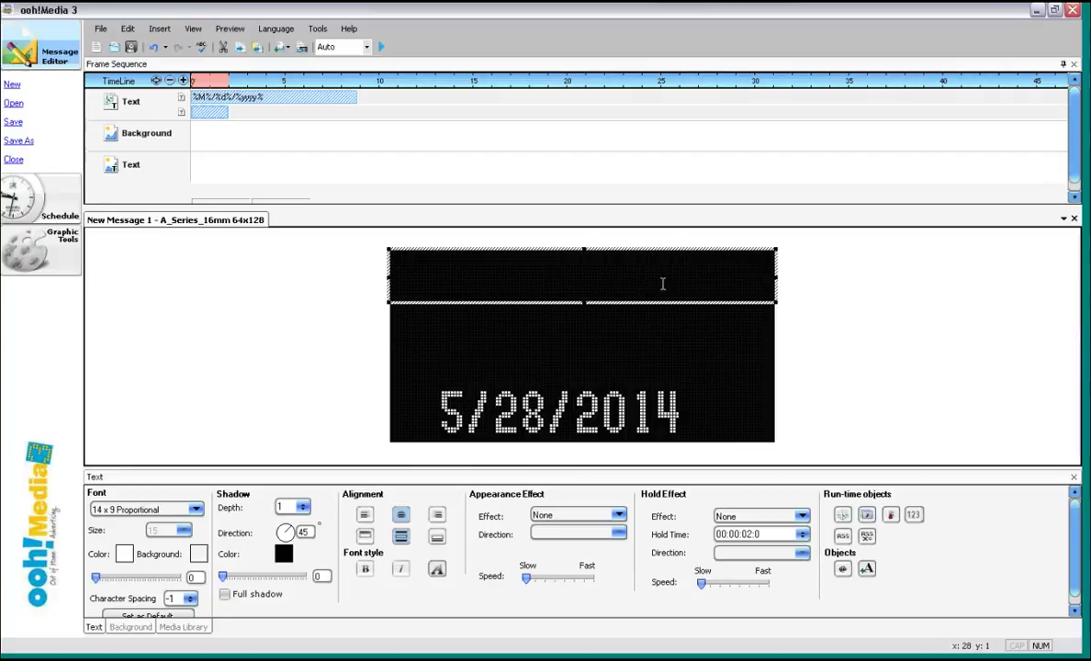
- Insert the time in h:mm format into the empty text and move that text down to just above the date
left_click(161, 30)
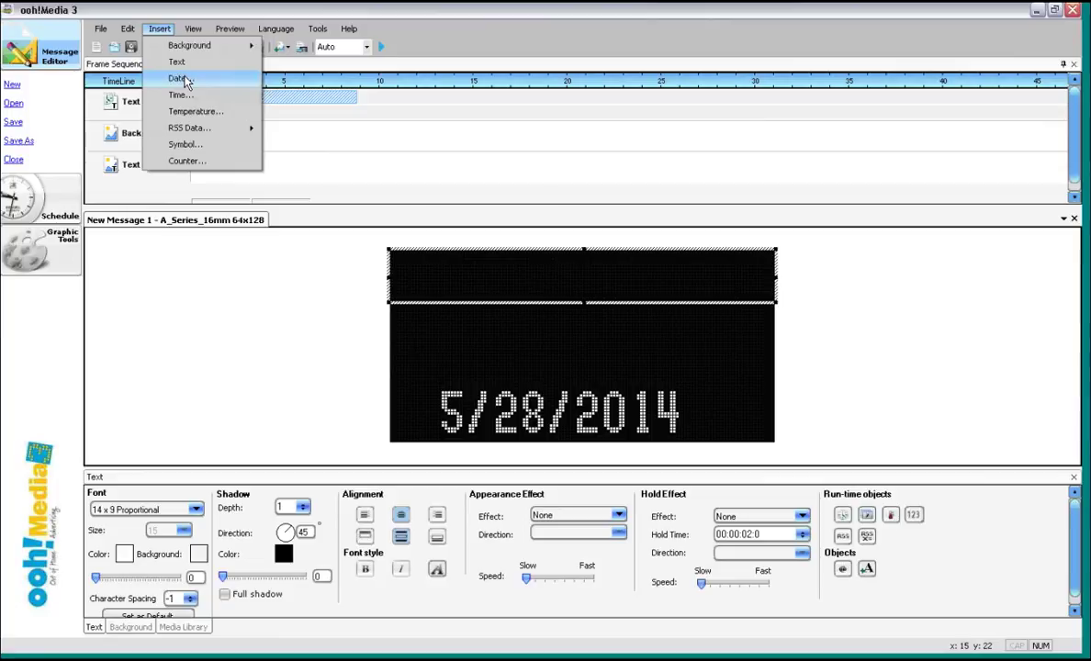
left_click(181, 95)
left_click(556, 426)
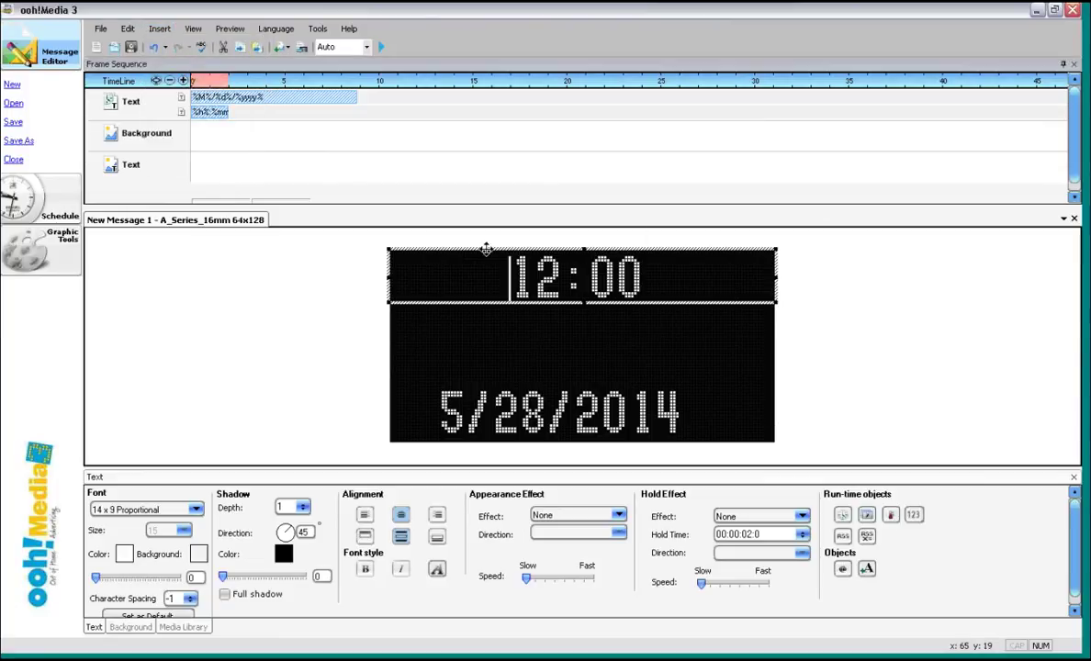
left_click_drag(486, 249, 487, 296)
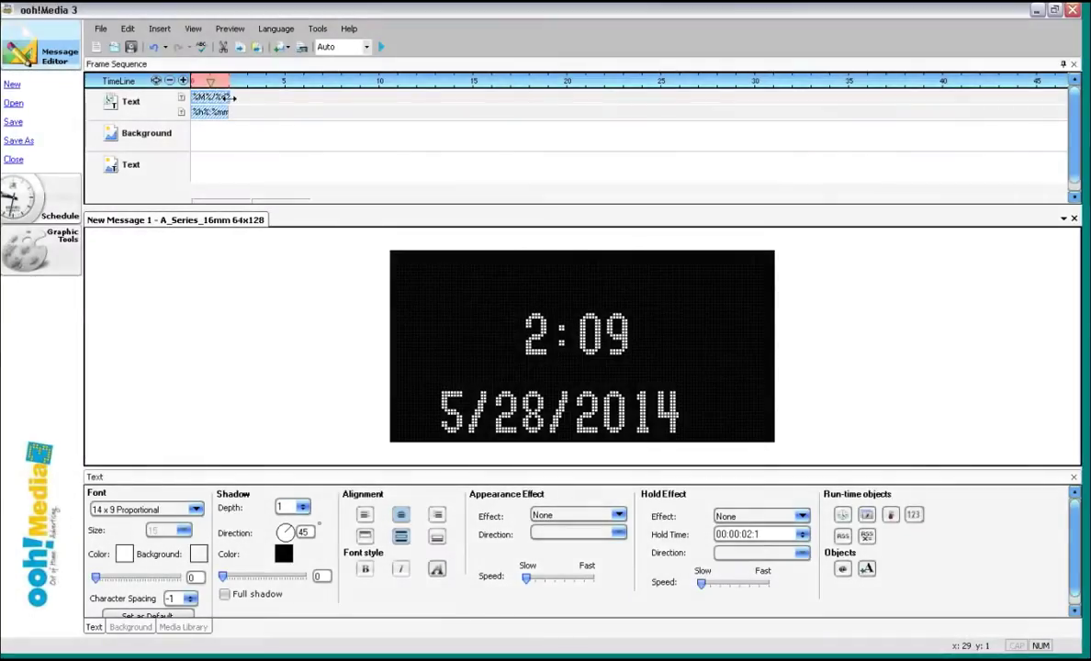
- Preview the message with the time above the date, and delete both the date and time texts from the timeline
left_click(381, 47)
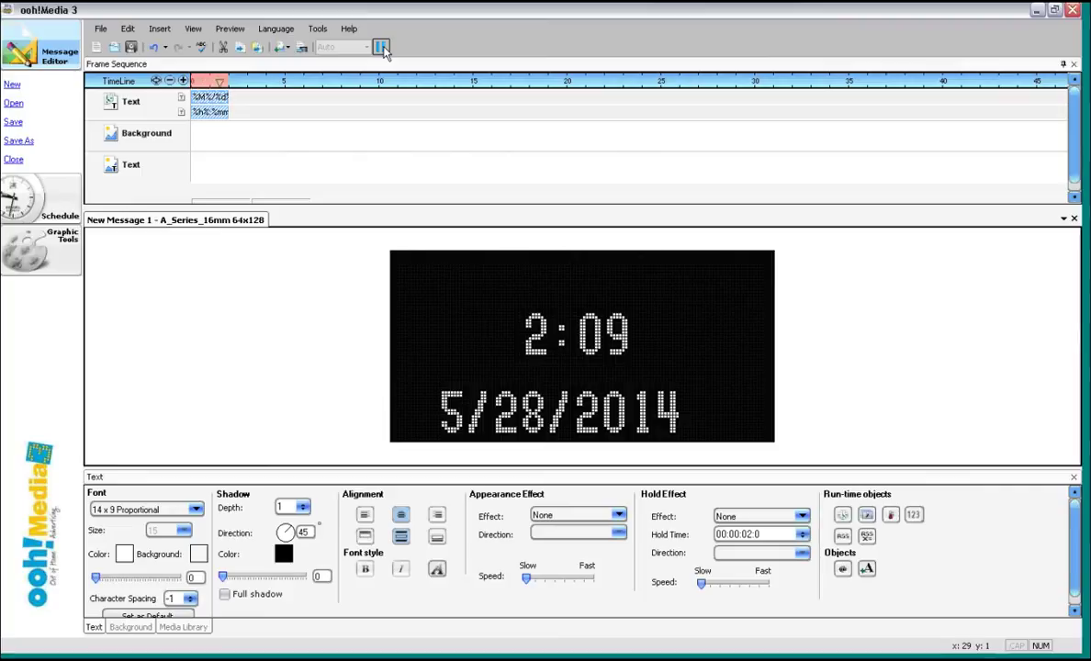
left_click(382, 49)
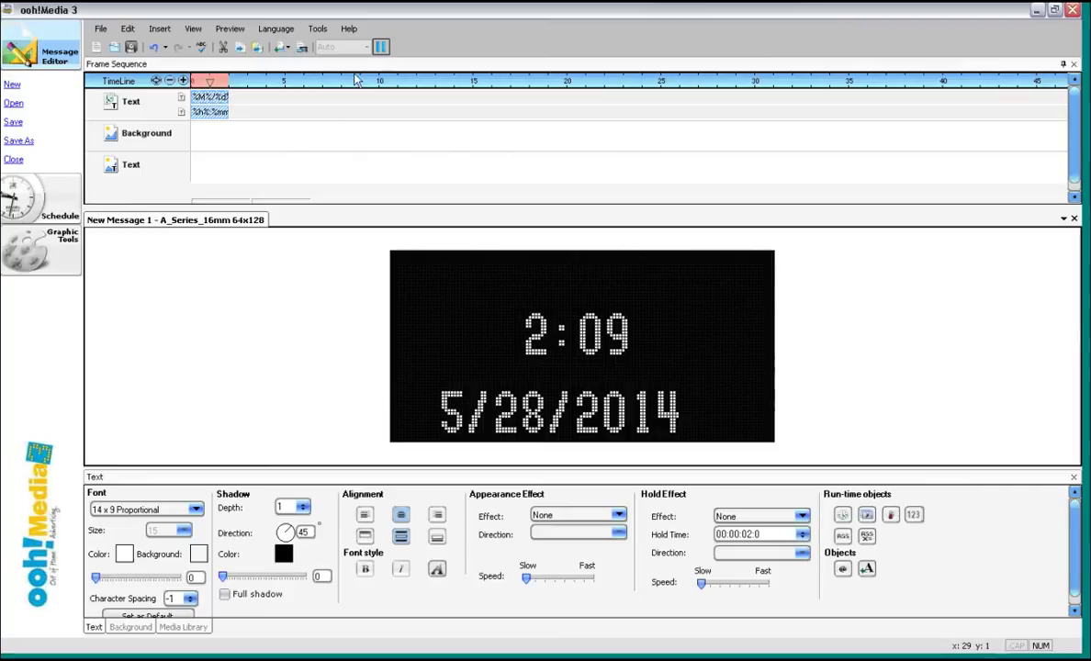
right_click(213, 107)
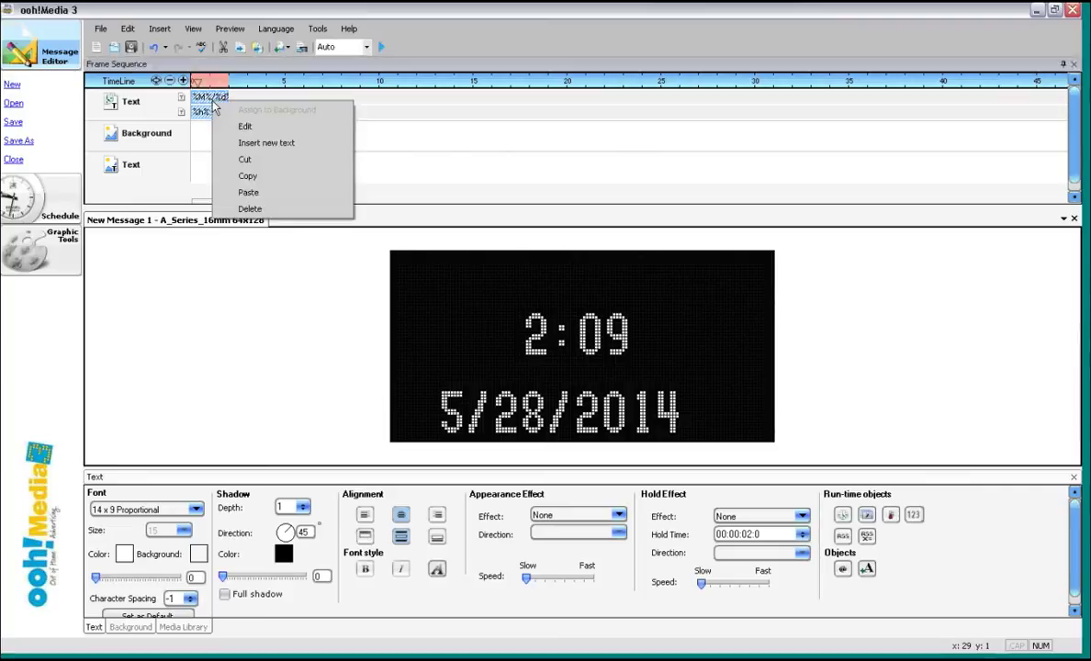
left_click(269, 208)
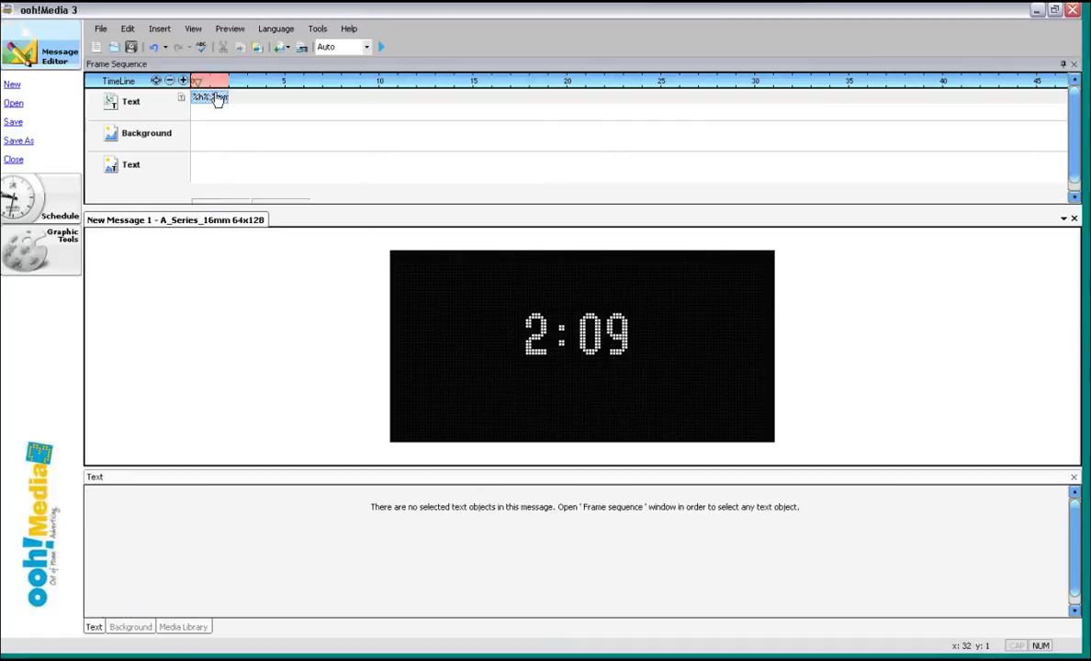
right_click(213, 97)
left_click(268, 201)
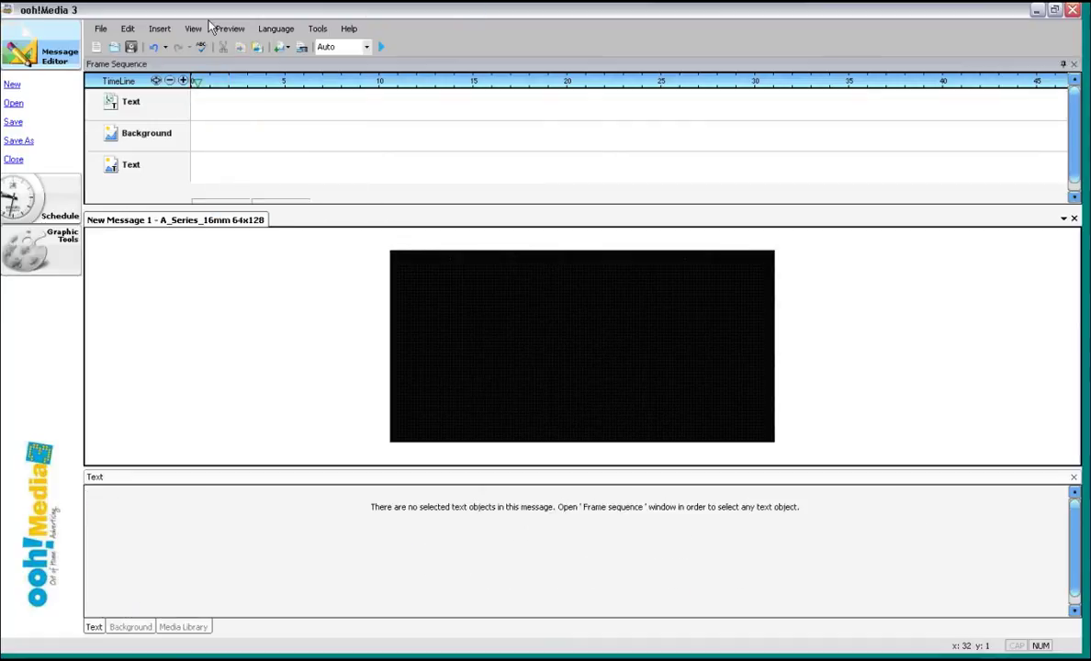
- Insert a temperature object in Fahrenheit with the degree symbol
left_click(158, 28)
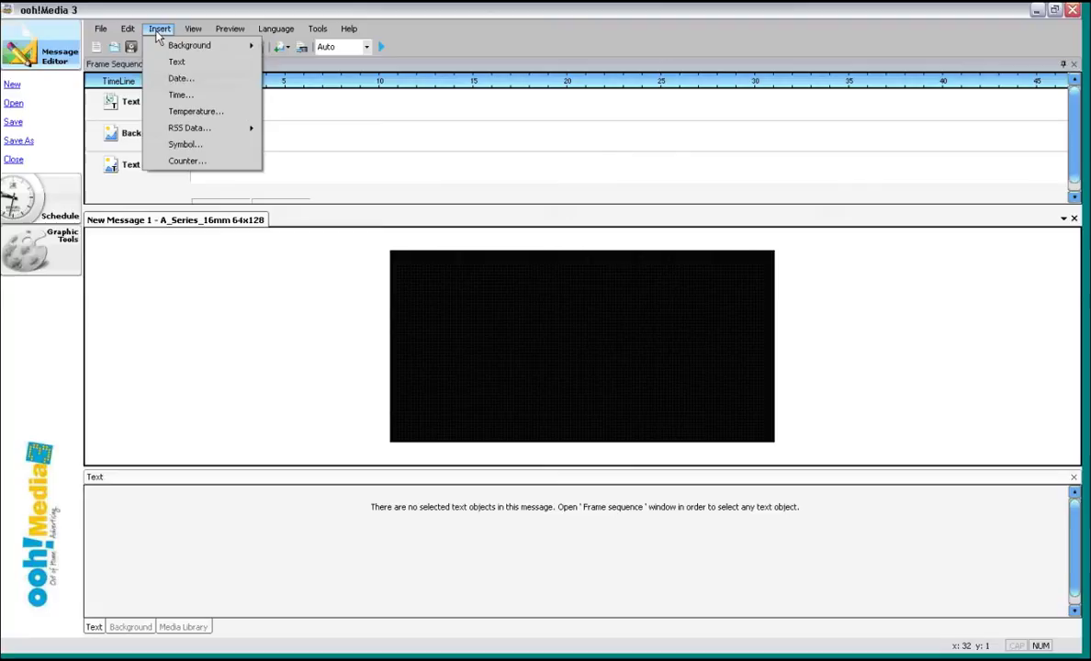
left_click(198, 111)
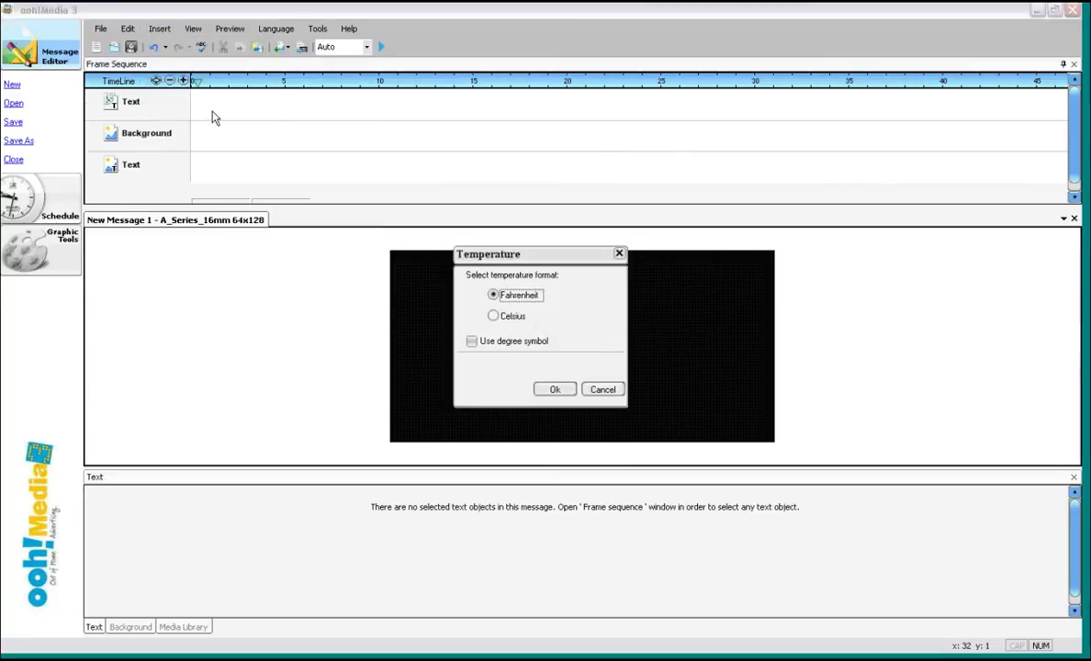
left_click(471, 341)
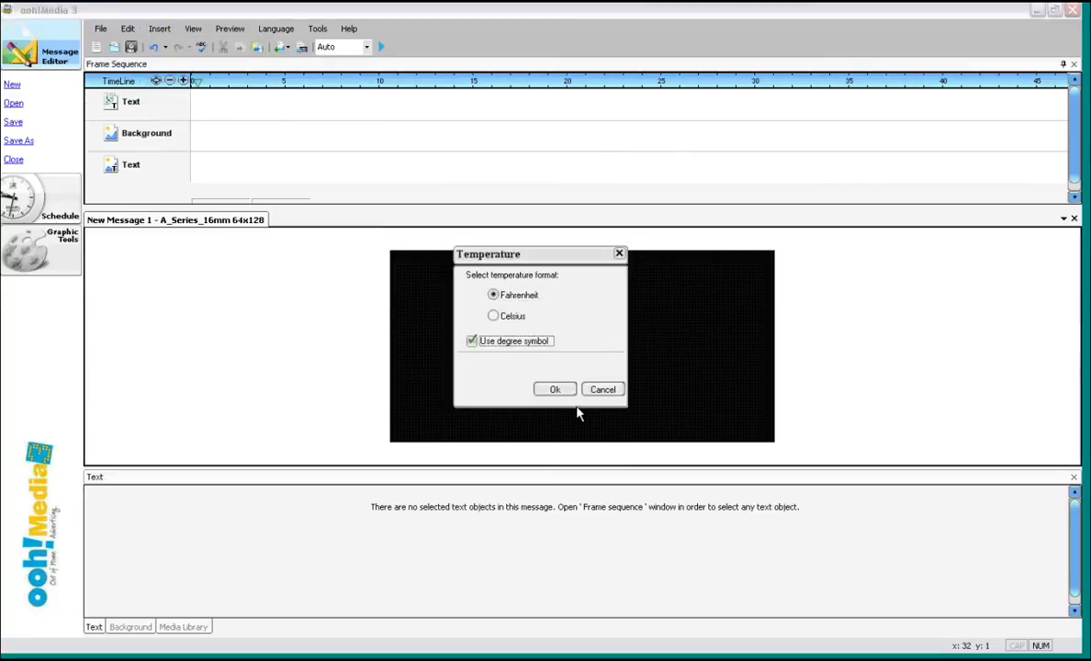
left_click(558, 391)
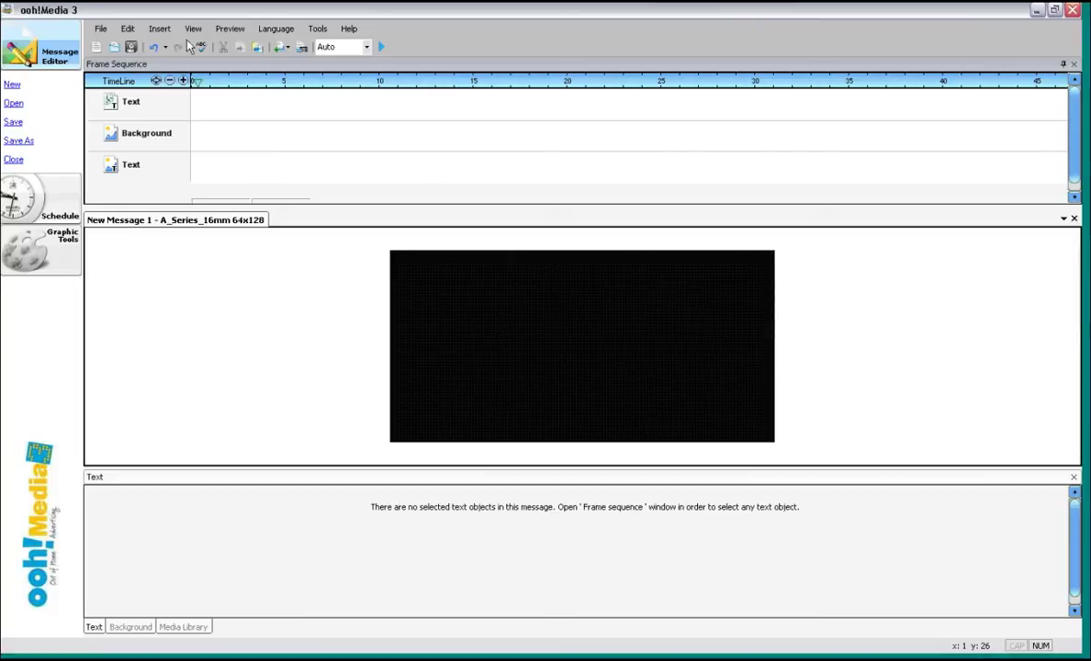
- Insert happy_hour 64x112.avi from the ISA Graphics folder as a background, filling the screen without keeping proportions
left_click(159, 29)
mouse_move(189, 45)
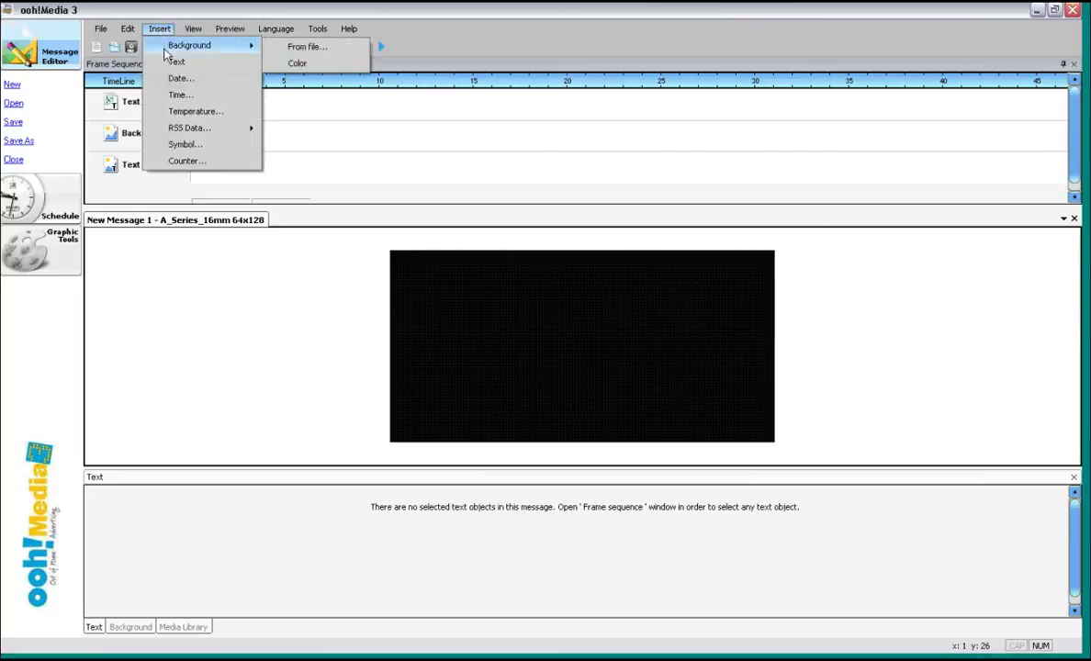
left_click(287, 45)
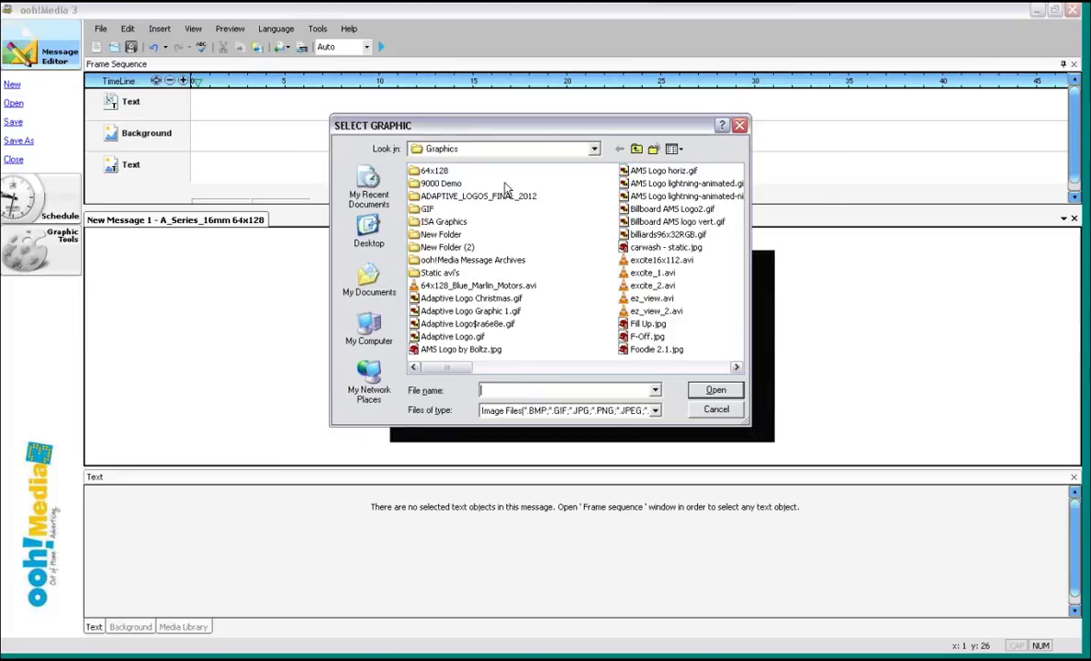
double_click(443, 221)
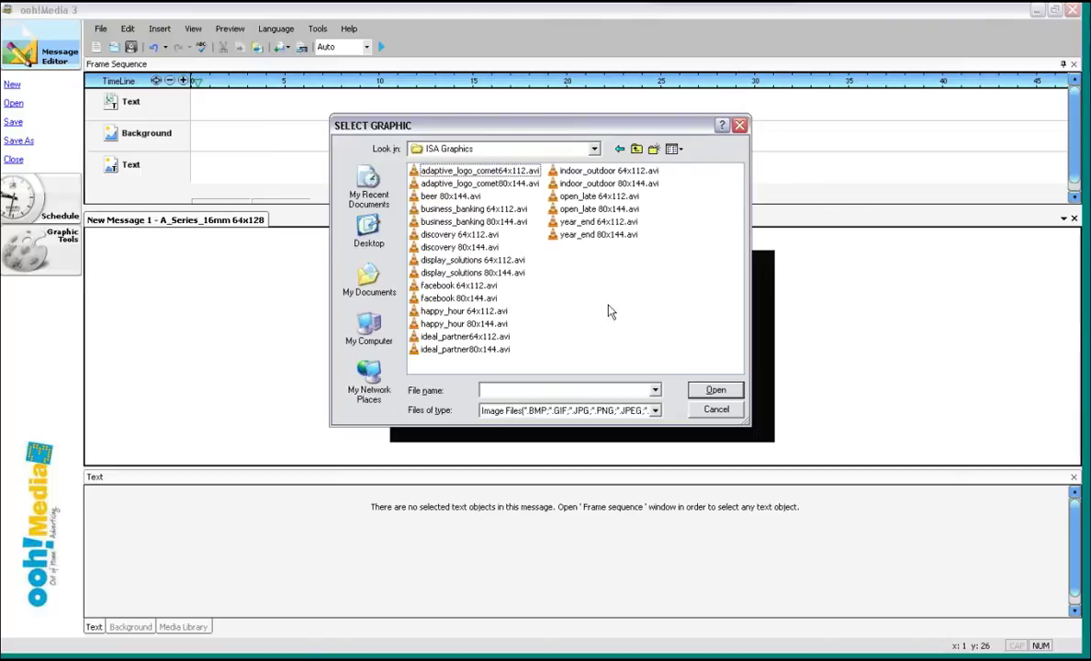
left_click(470, 314)
left_click(719, 393)
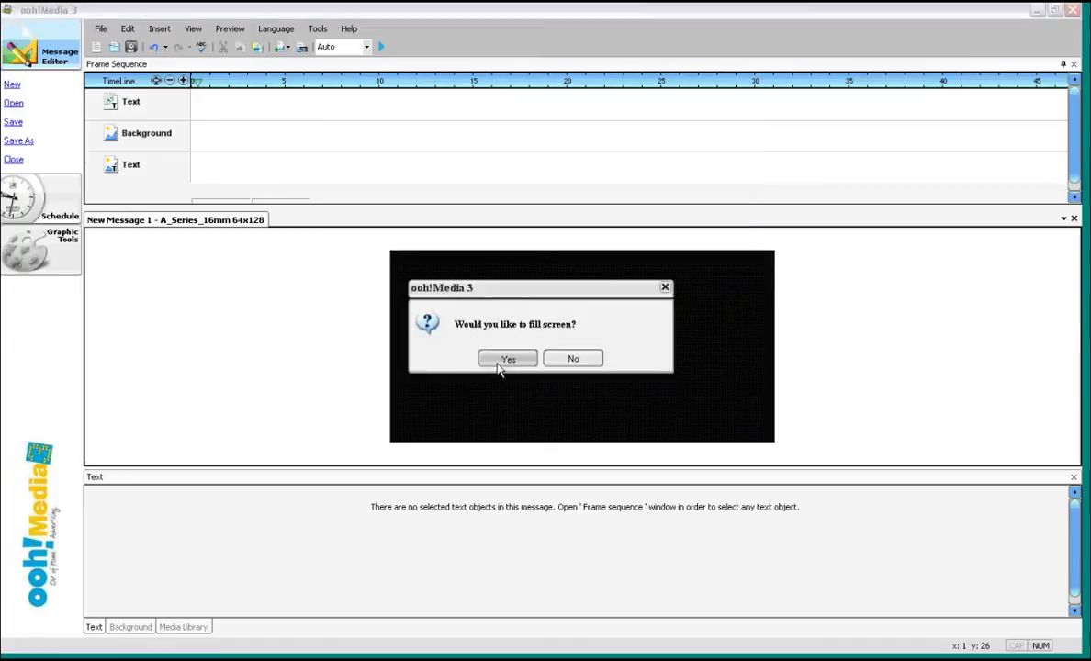
left_click(503, 361)
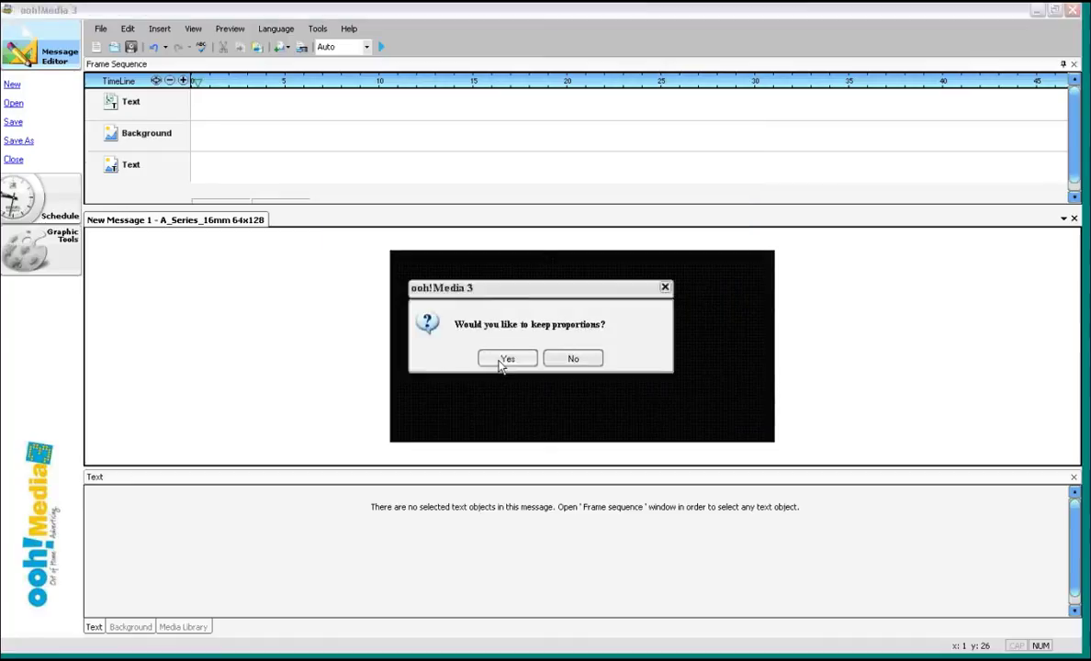
left_click(577, 360)
- Preview the happy_hour 64x112.avi background and delete it from the timeline
left_click(381, 47)
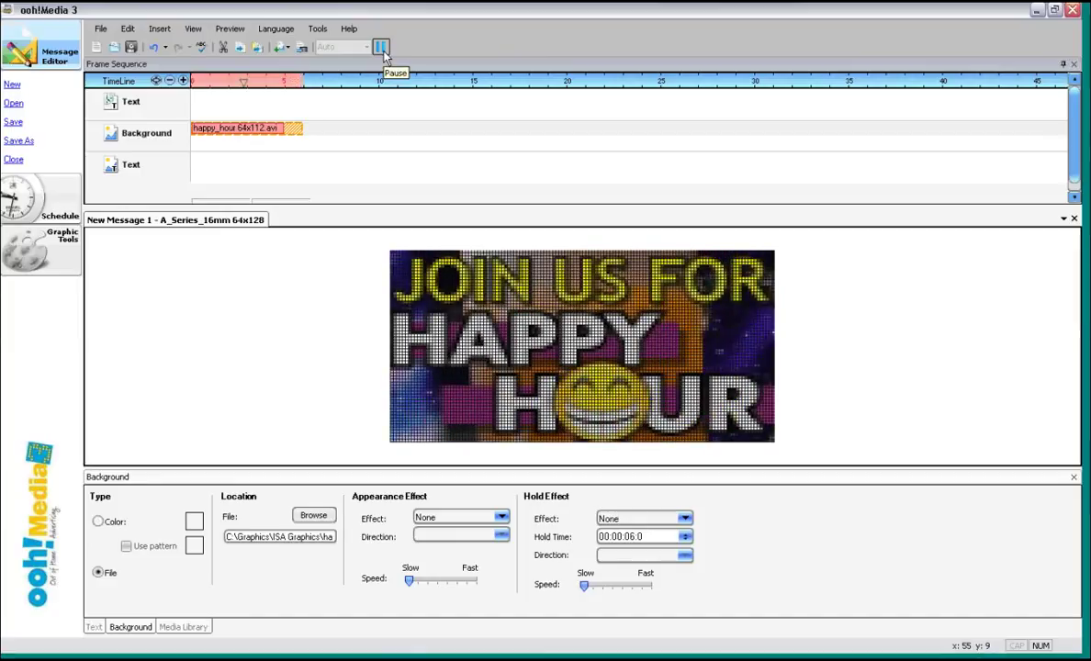
left_click(381, 51)
right_click(236, 127)
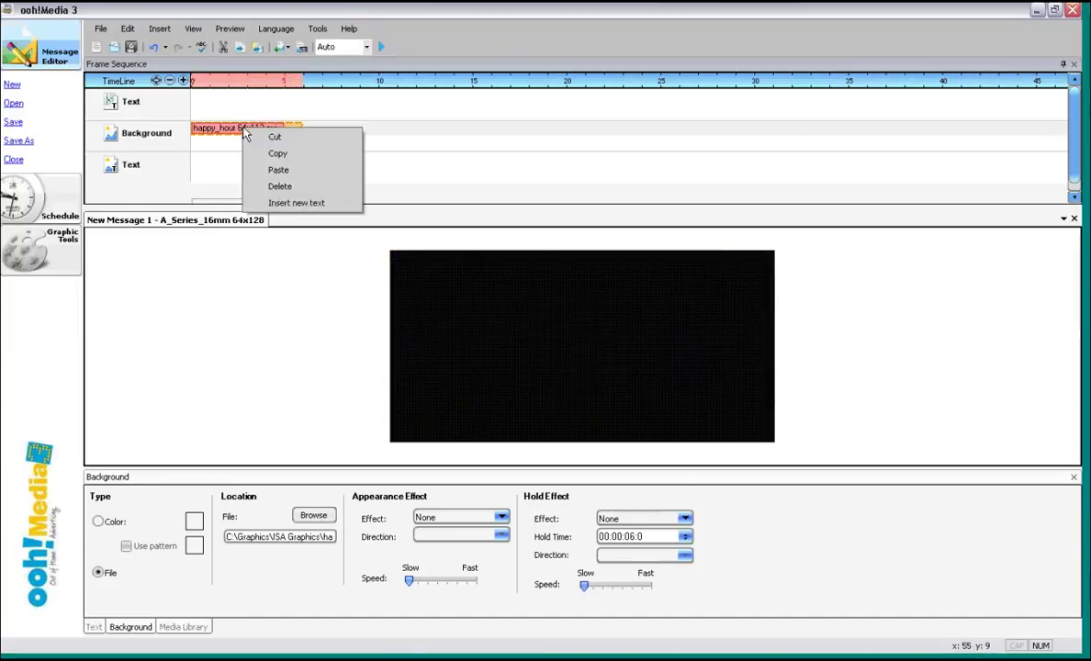
left_click(270, 187)
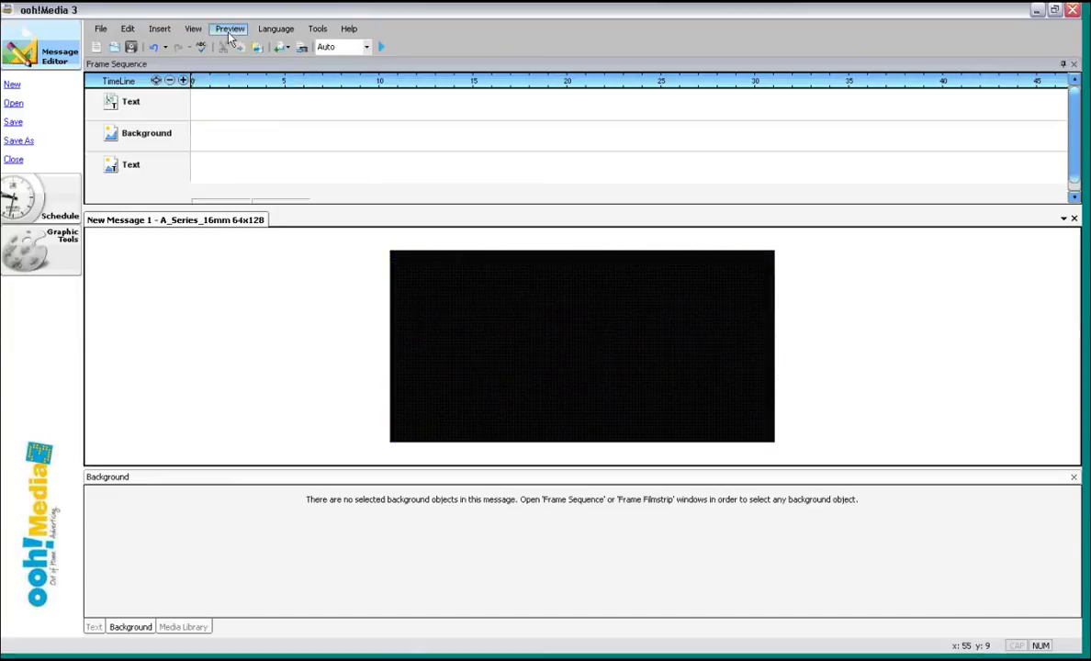
- Insert ideal_partner80x144.avi from the ISA Graphics folder as a background covering the whole sign, and preview the message
left_click(159, 30)
mouse_move(193, 45)
left_click(303, 46)
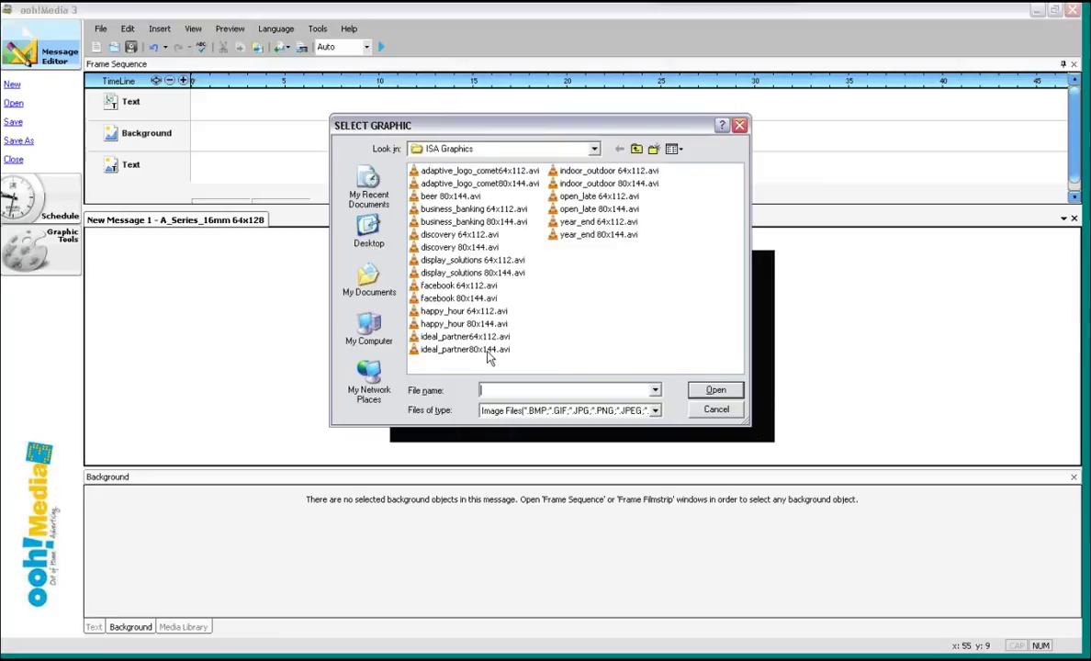
left_click(488, 351)
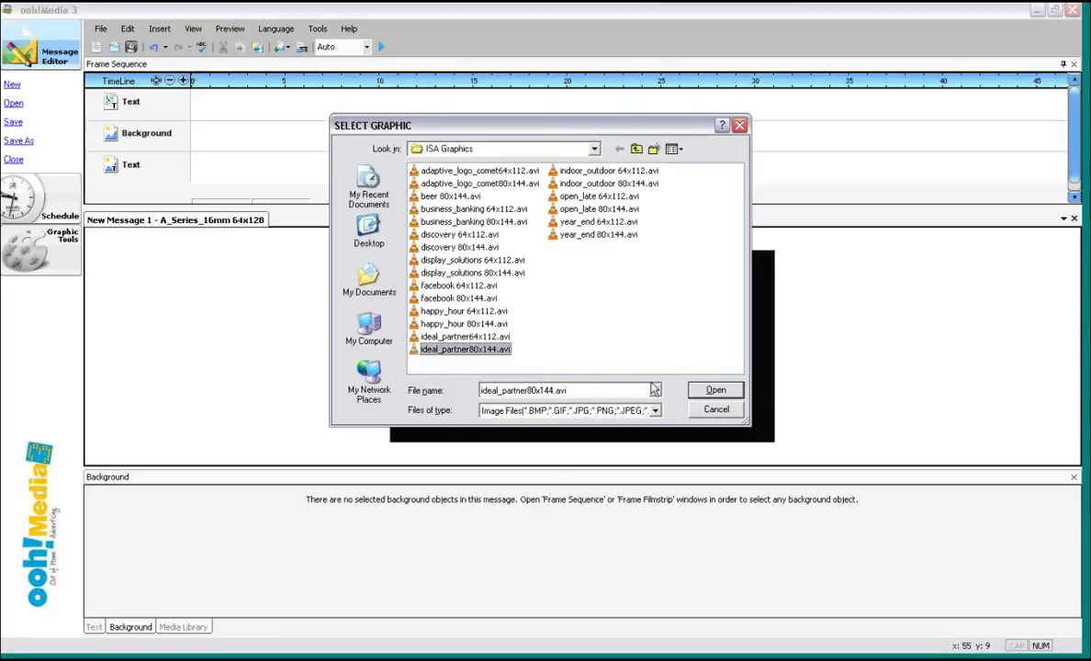
left_click(717, 391)
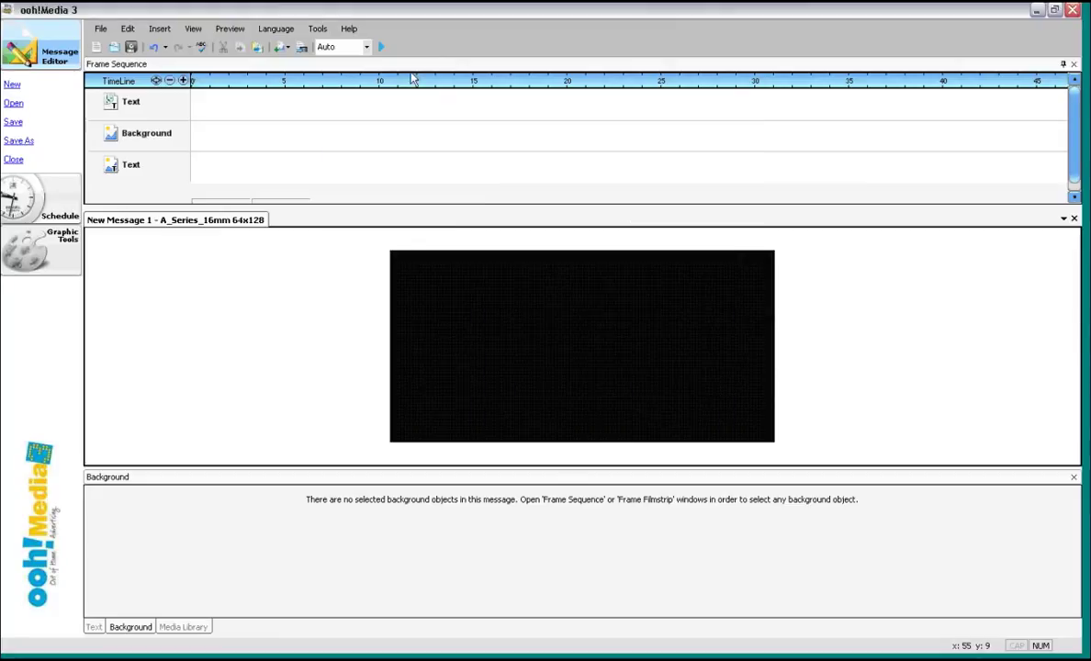
left_click(563, 360)
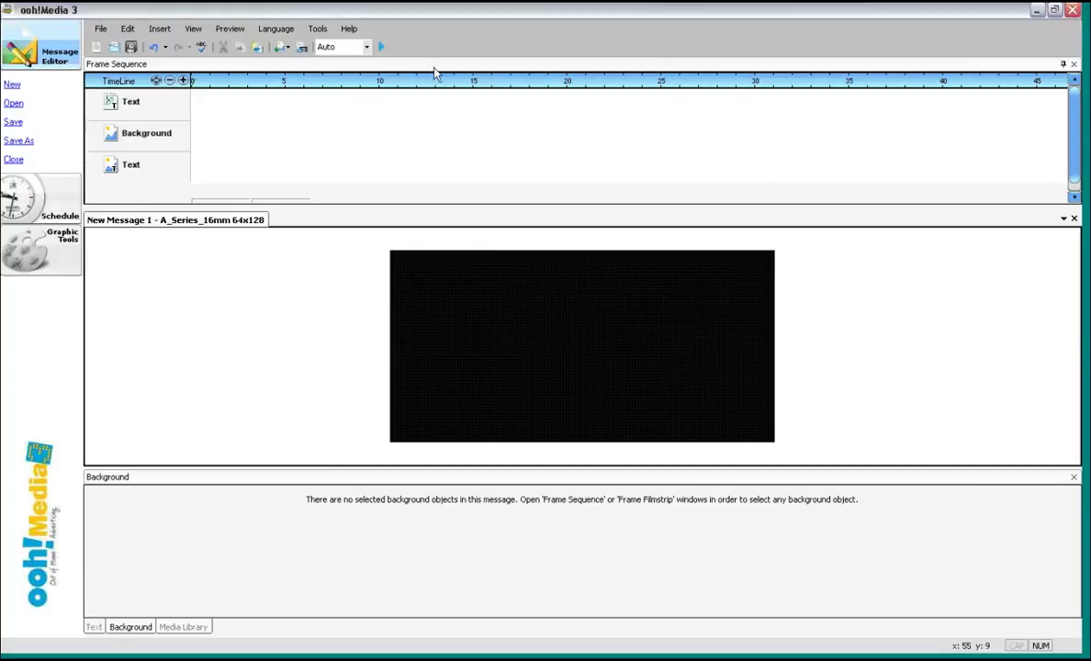
left_click(383, 48)
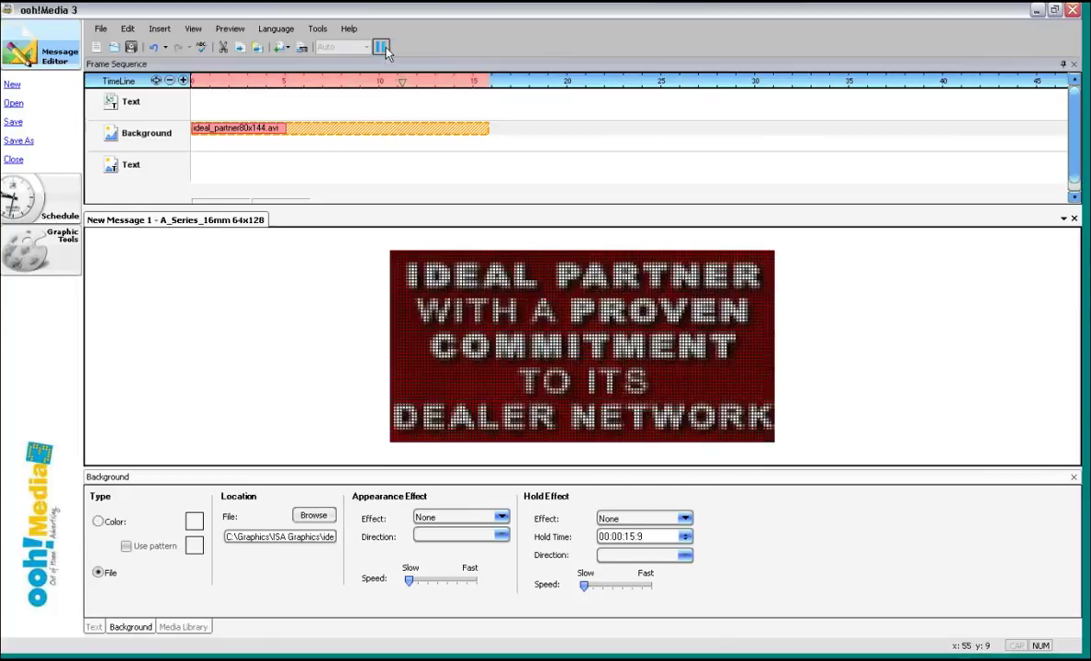
left_click(382, 47)
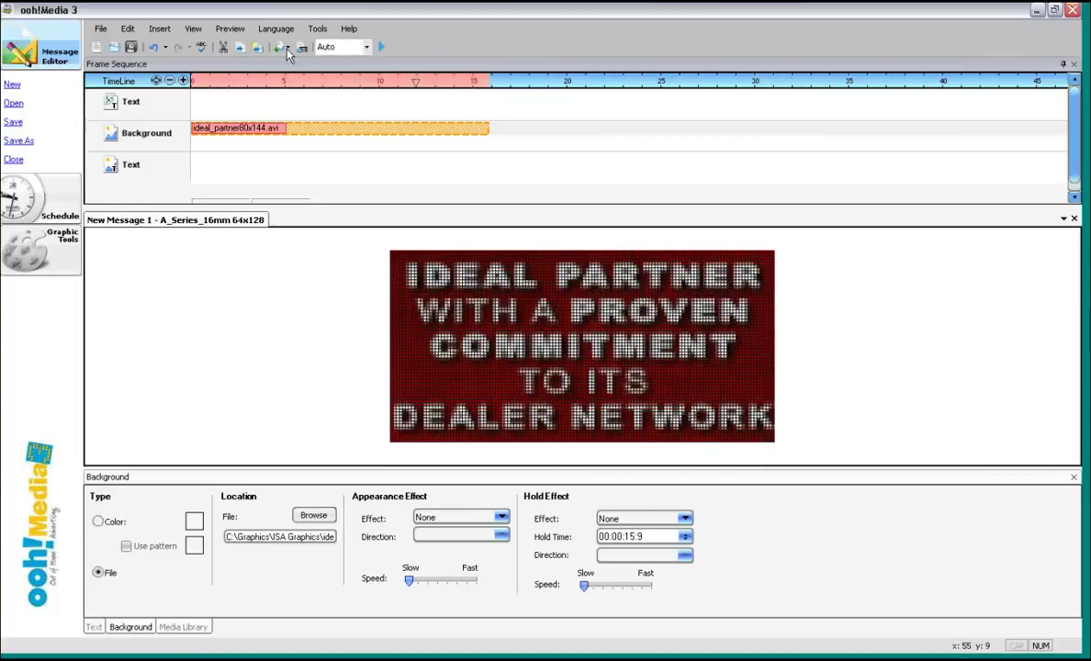
- Examine the supported image and animation file types when inserting a background from file, and cancel the file selection
left_click(193, 29)
mouse_move(160, 28)
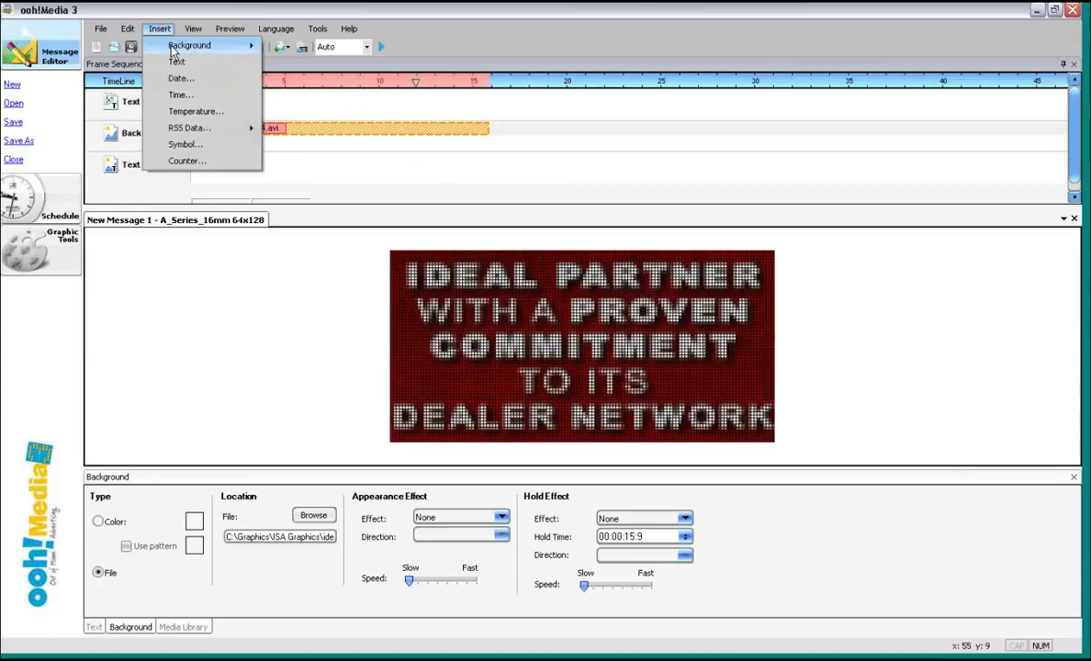
mouse_move(211, 45)
left_click(287, 46)
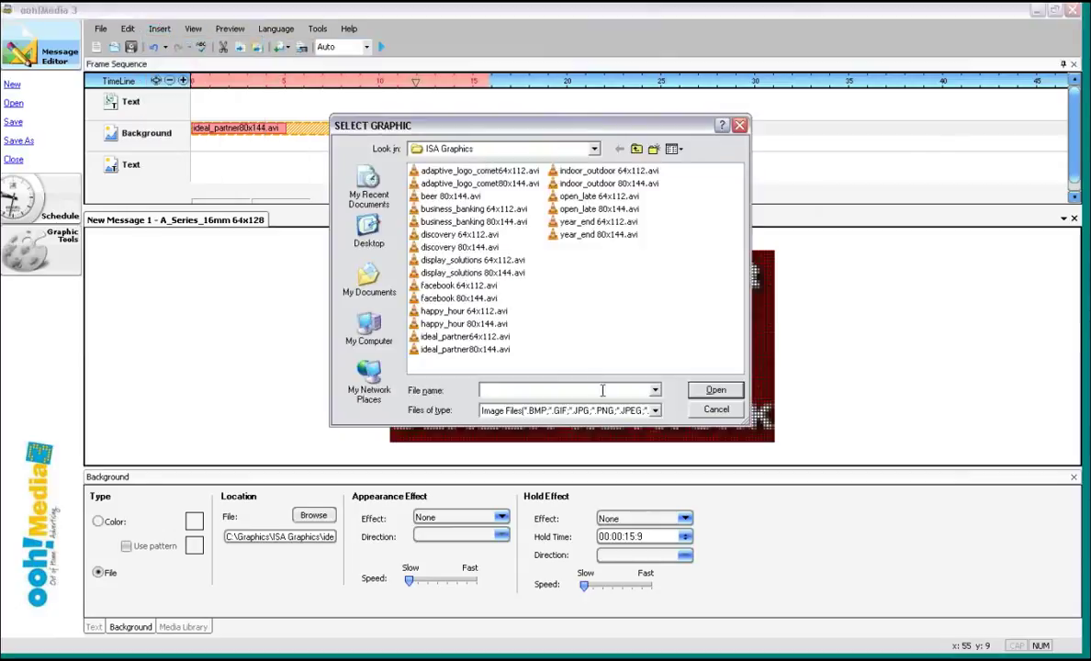
left_click(654, 411)
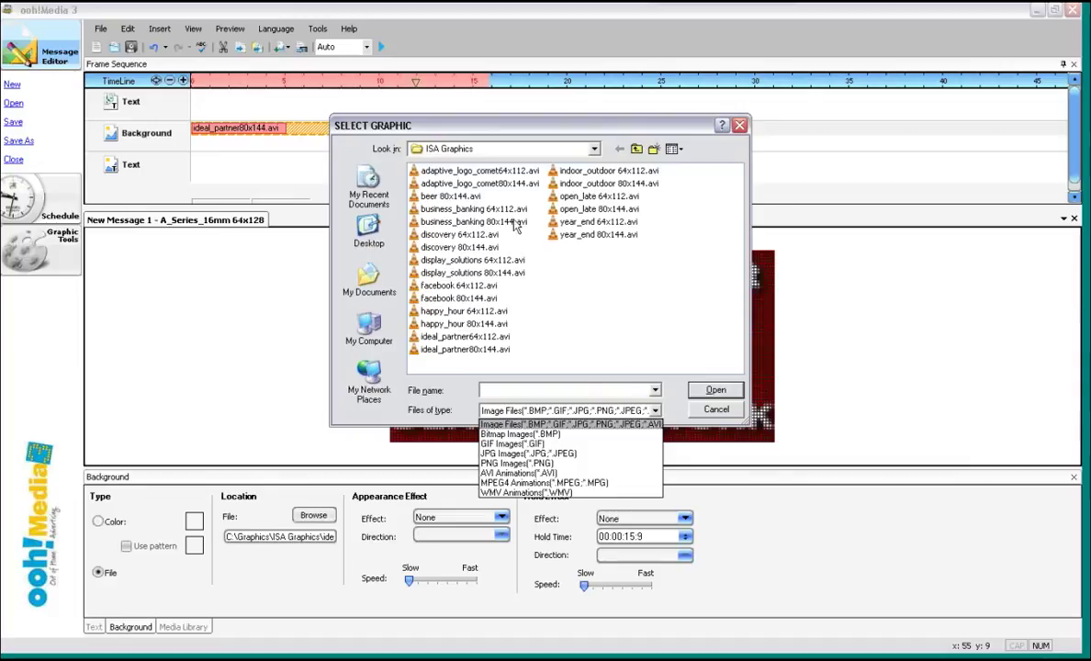
left_click(270, 316)
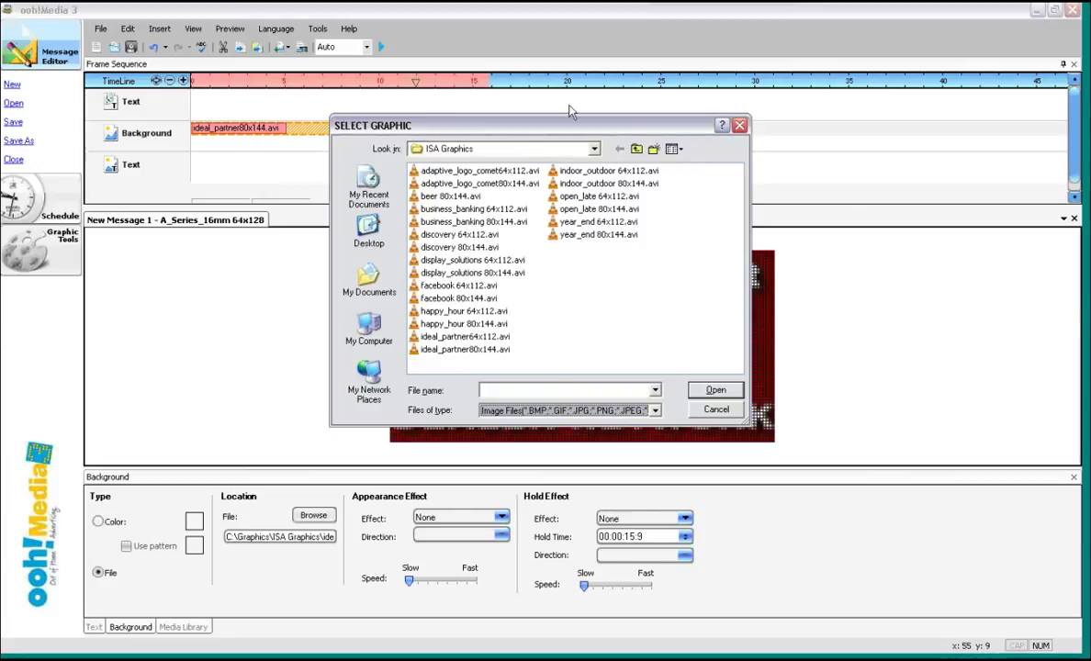
left_click(739, 127)
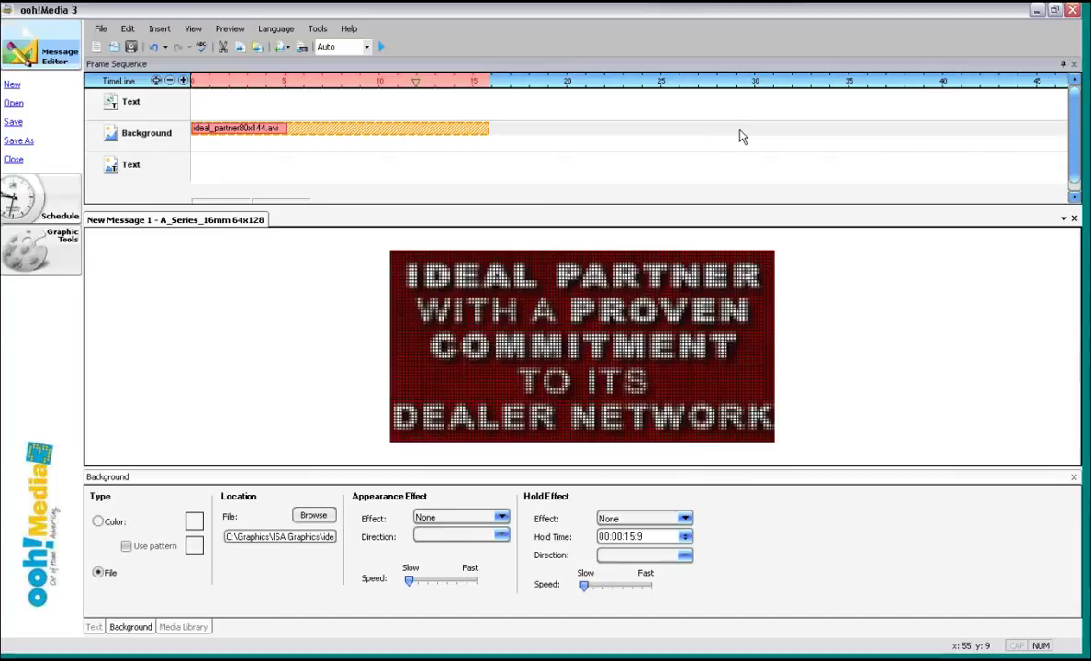
- Delete the ideal_partner80x144.avi background and open the holiday category under Full Color in the media library
right_click(312, 138)
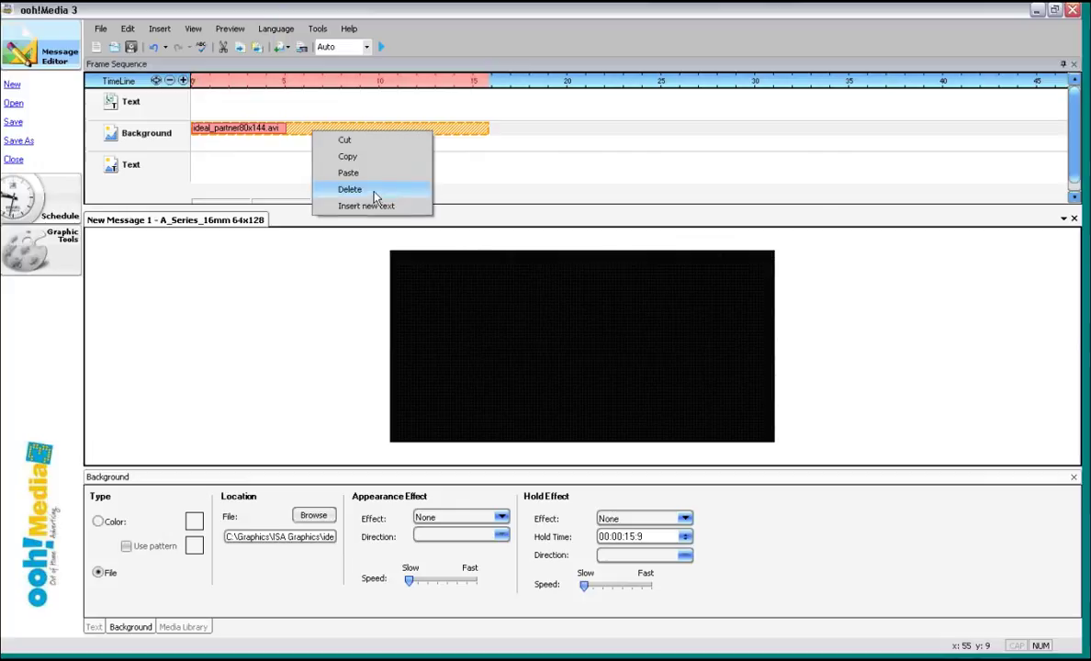
left_click(350, 190)
left_click(183, 626)
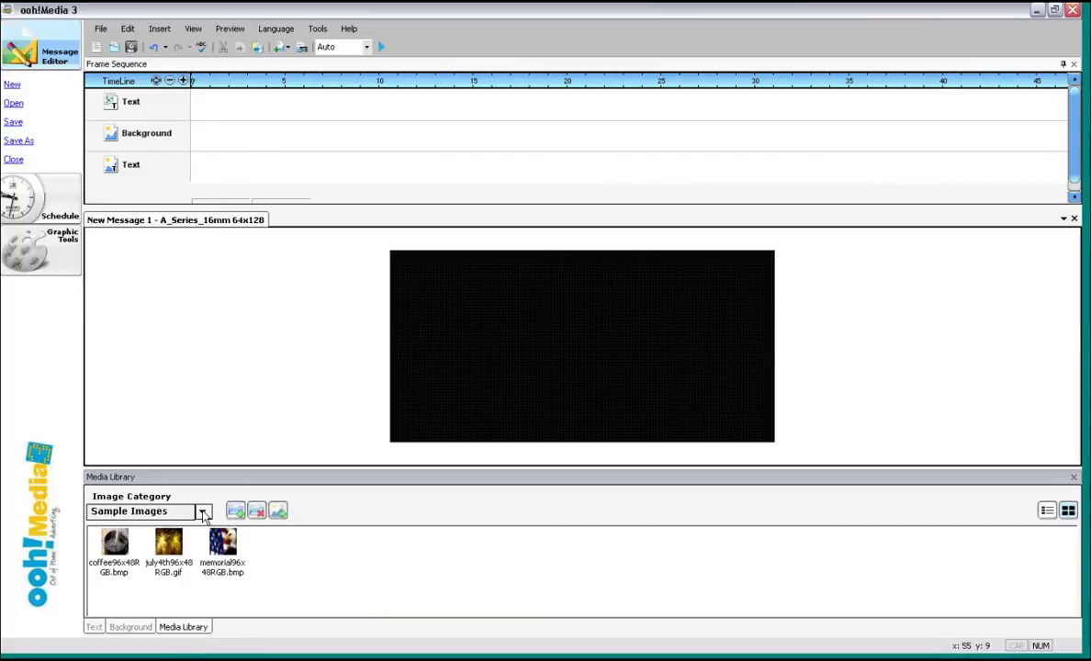
left_click(204, 513)
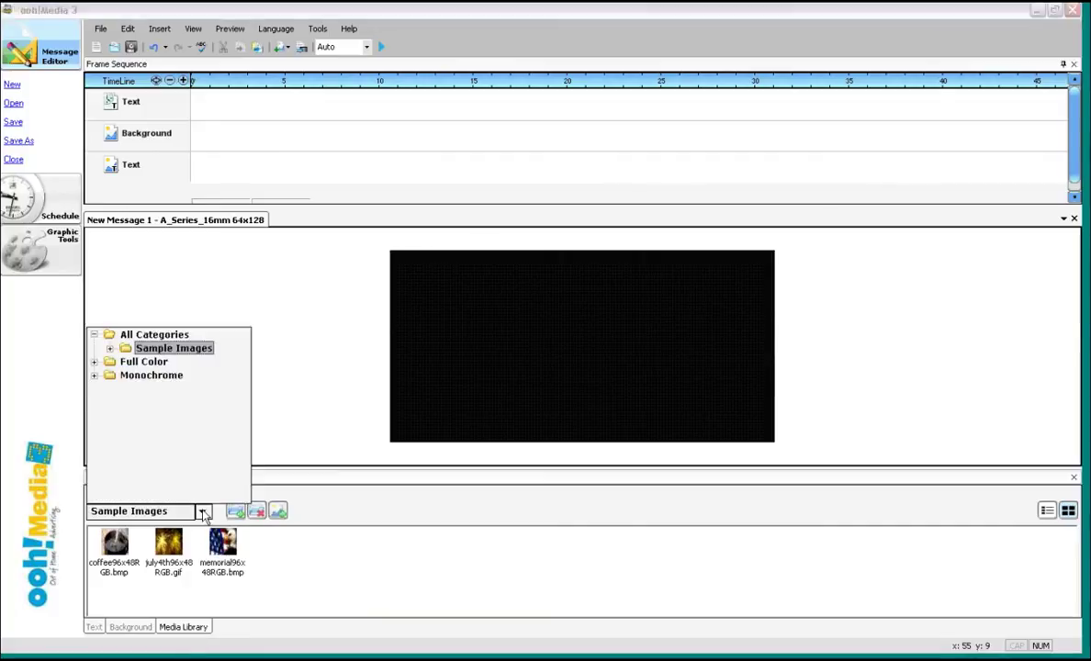
left_click(95, 362)
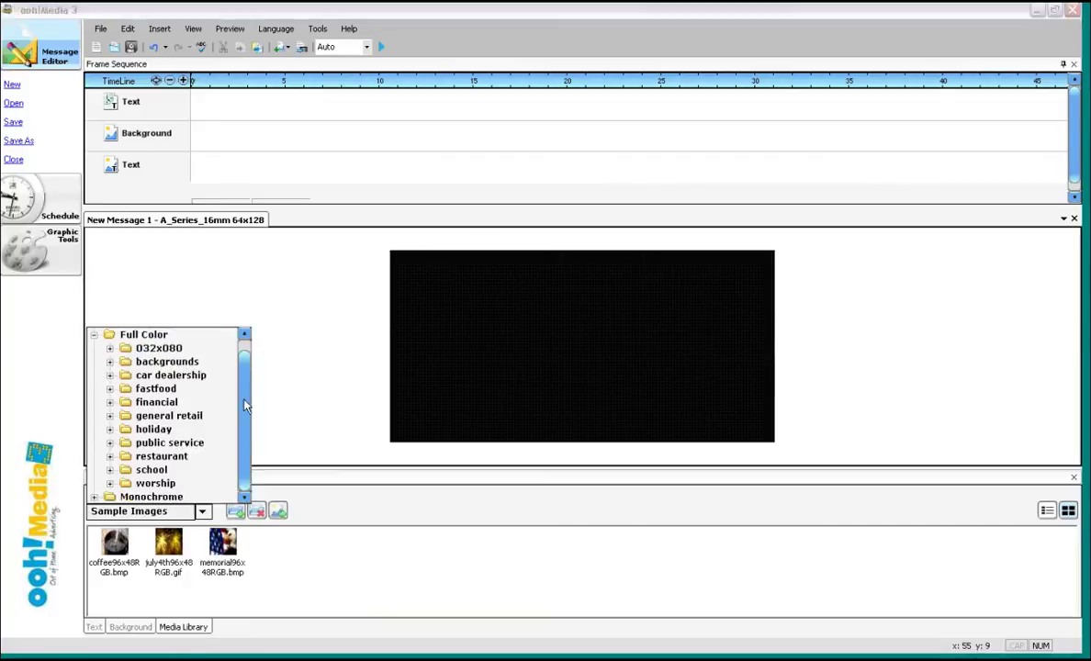
left_click(153, 428)
- Place fireworks.gif from the holiday category on the sign, filling the screen without keeping proportions
left_click_drag(601, 549, 543, 363)
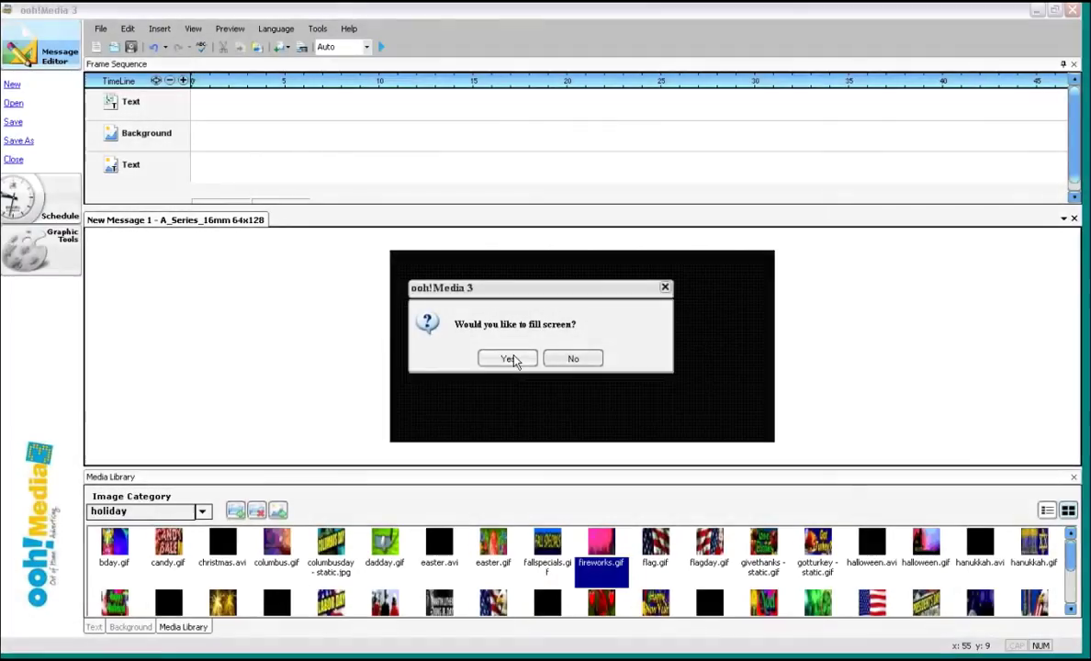
left_click(513, 359)
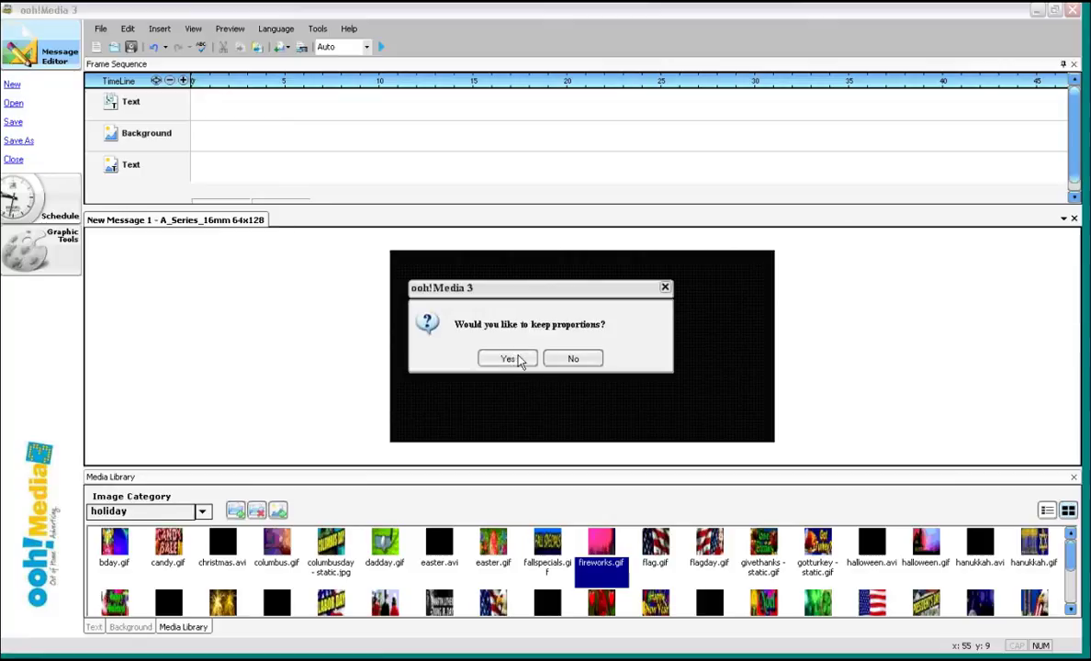
left_click(563, 363)
- Preview the fireworks.gif background and delete it from the timeline
left_click(381, 47)
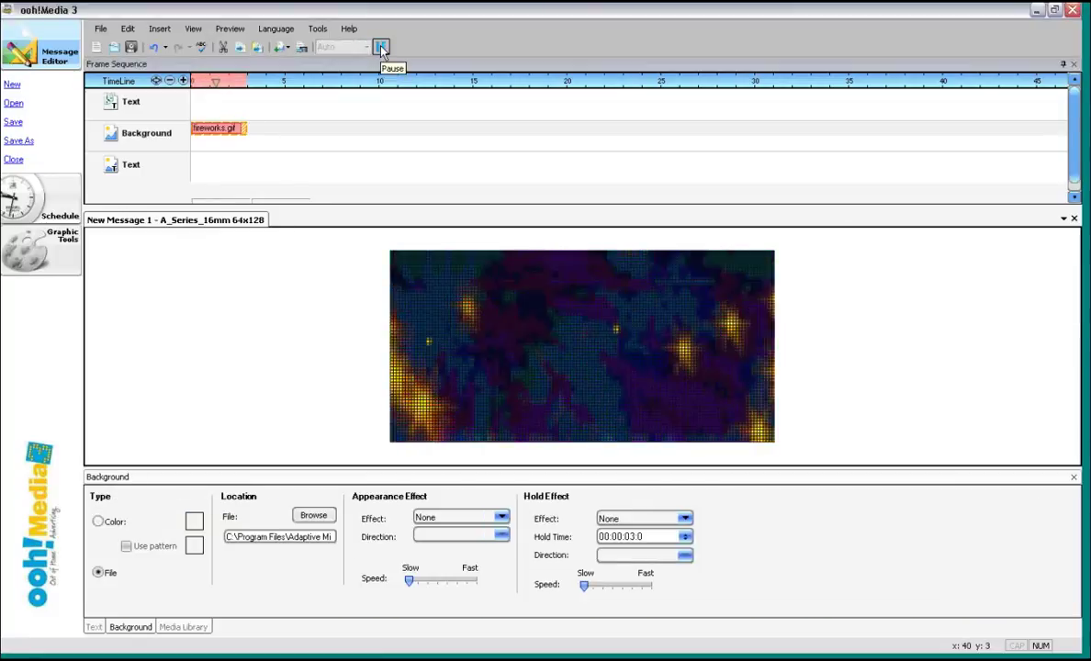
left_click(381, 47)
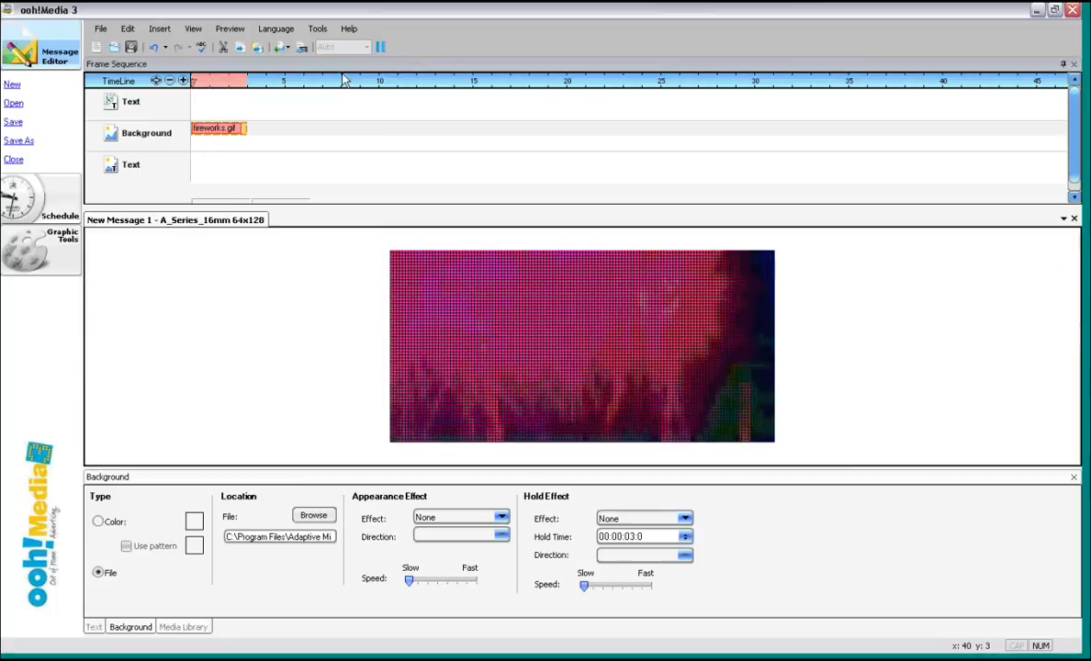
right_click(224, 131)
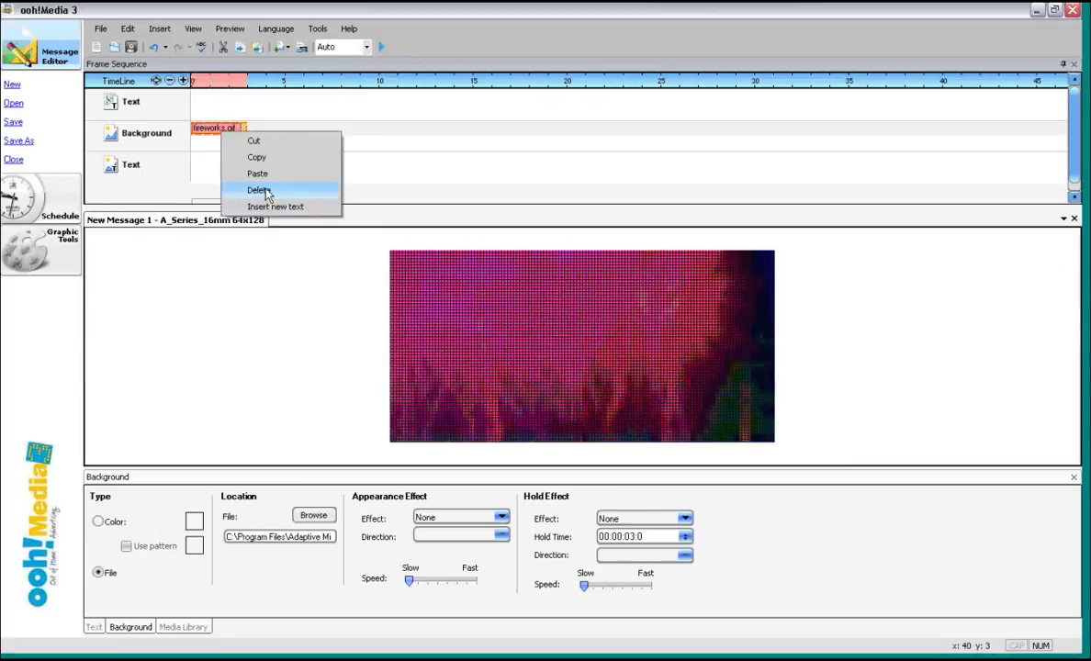
left_click(260, 190)
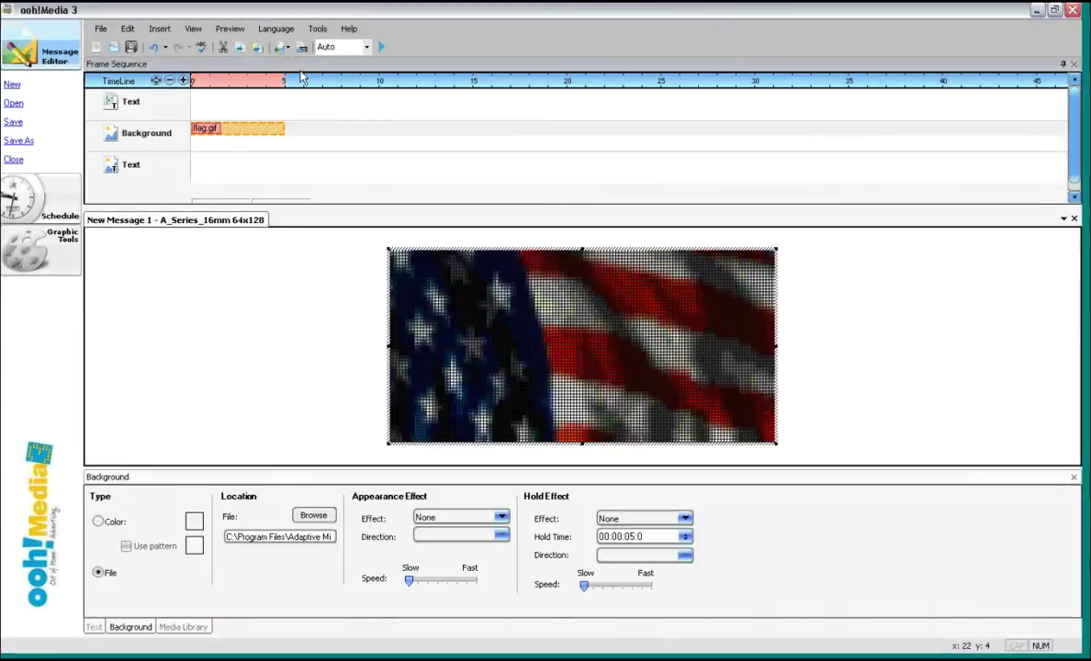
- Insert a time object in h:mm format over the flag.gif background and move it down to the middle of the sign
left_click(160, 30)
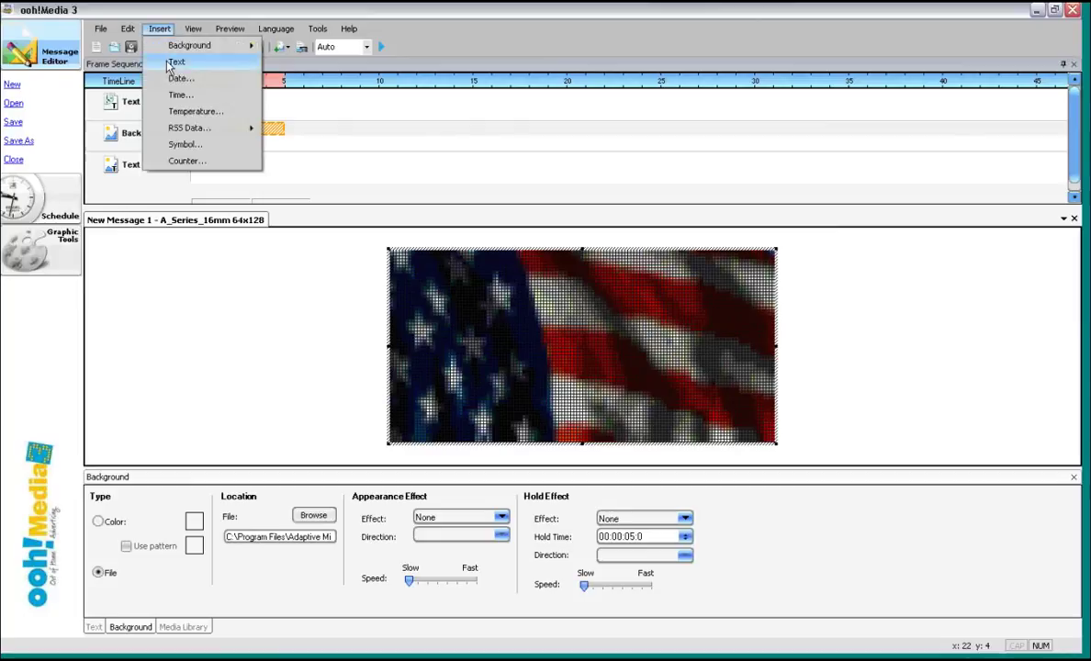
left_click(176, 95)
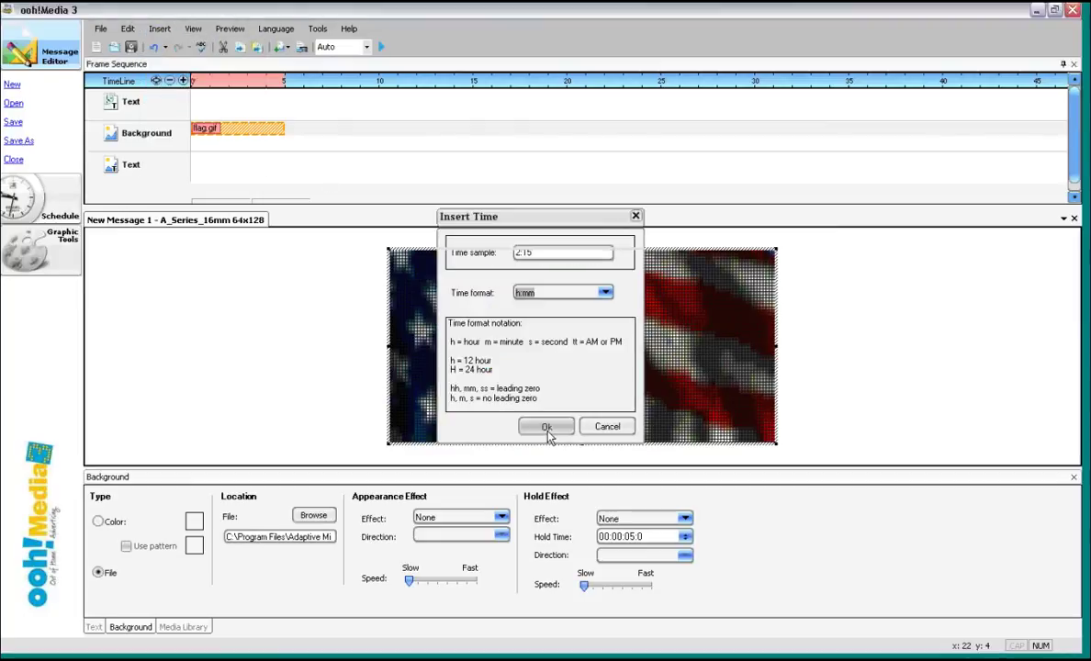
left_click(547, 427)
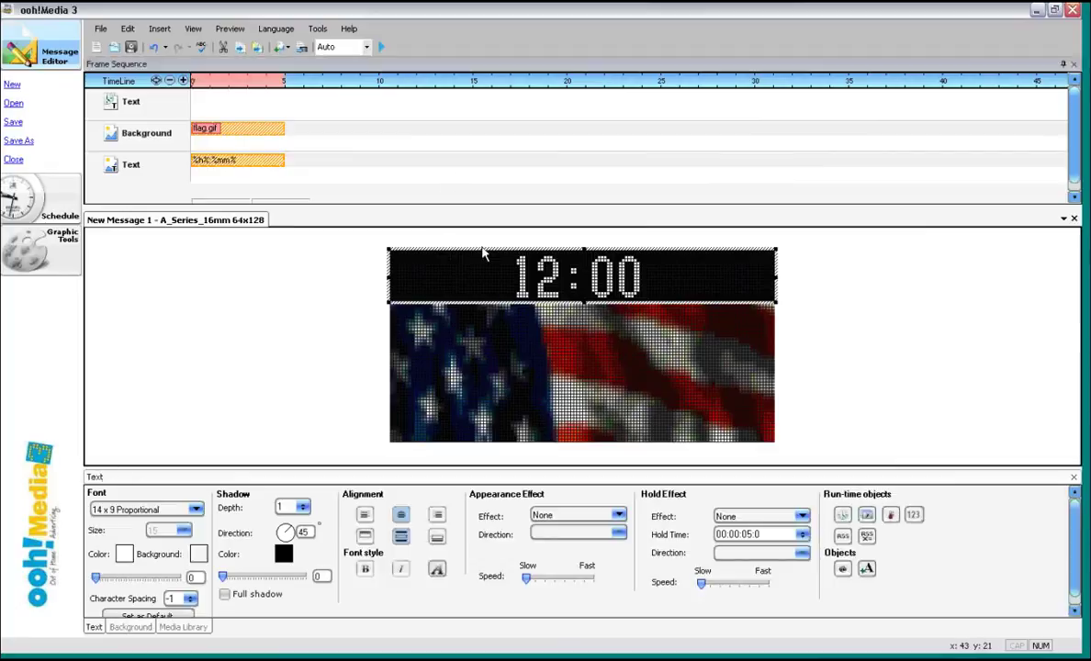
left_click_drag(485, 249, 485, 304)
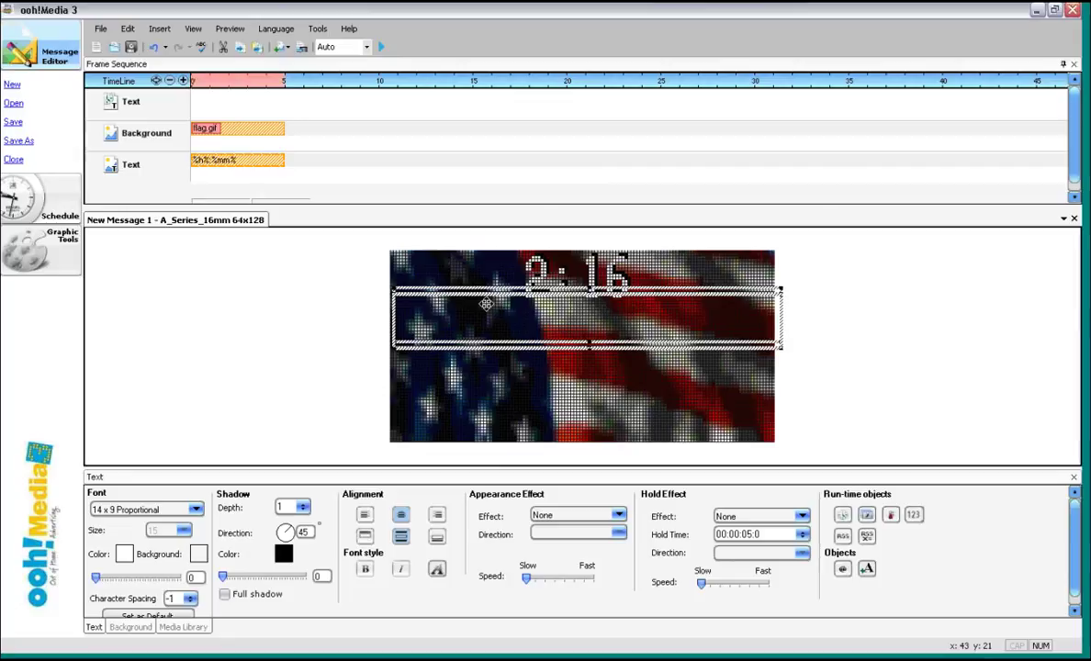
left_click_drag(486, 304, 486, 341)
- Make the time text white with a full shadow, and extend its box upward
double_click(485, 341)
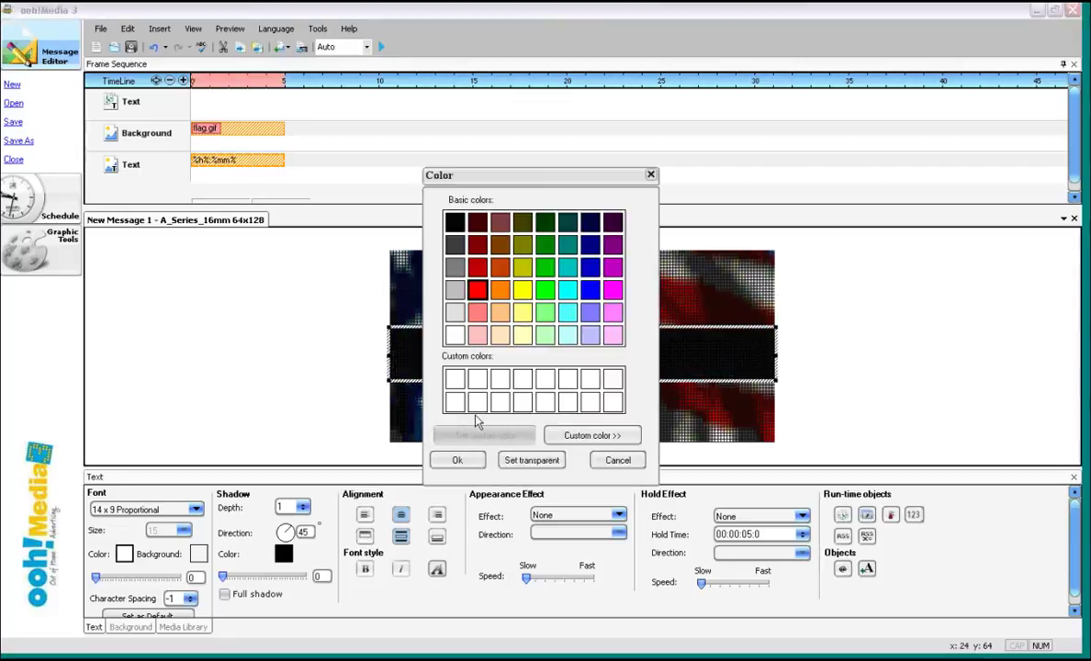
left_click(455, 335)
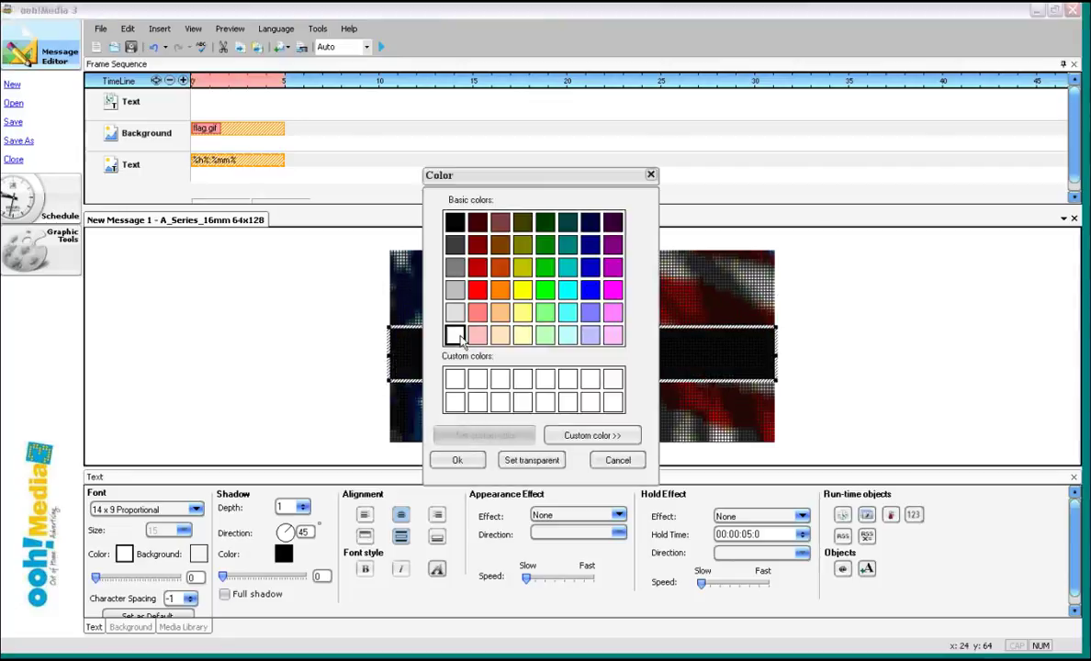
left_click(466, 461)
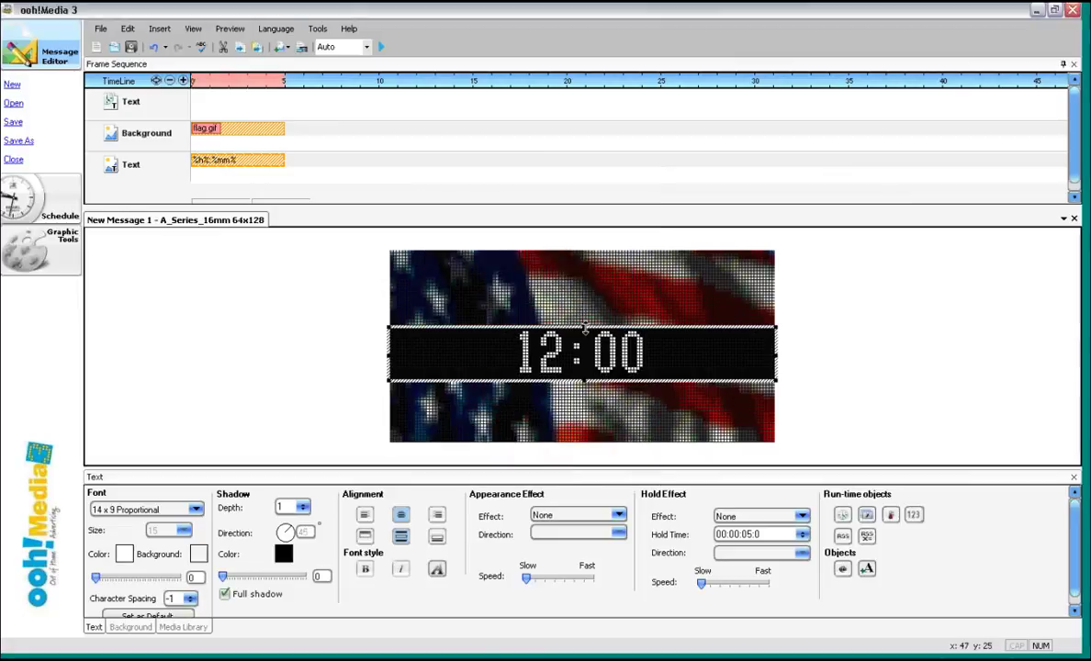
left_click_drag(585, 326, 585, 301)
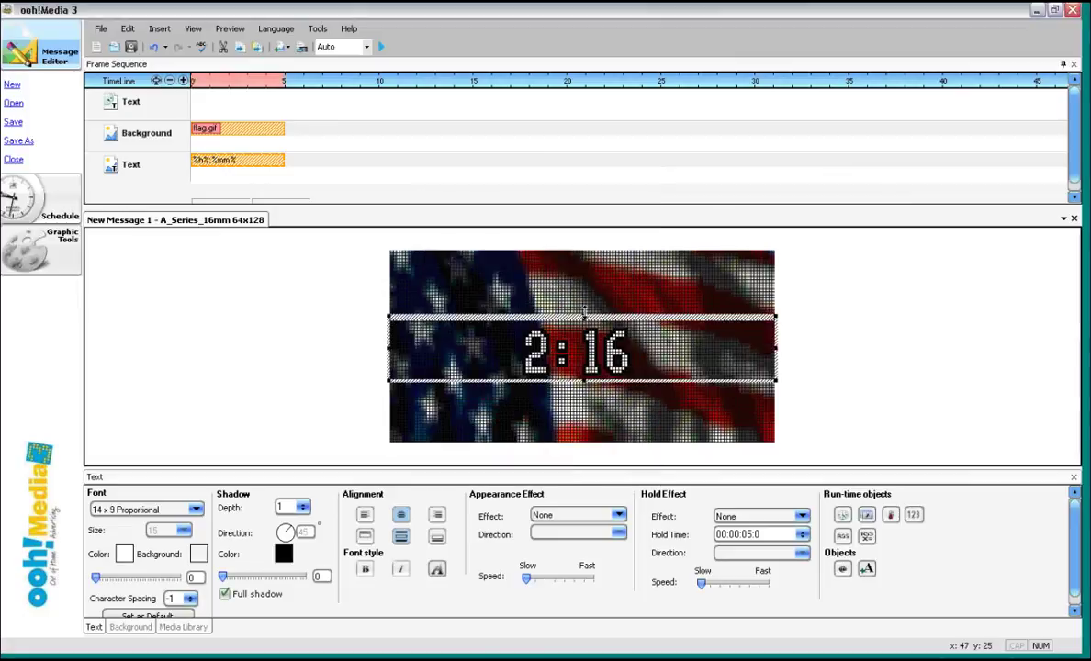
- Preview the message with the time over the flag, and delete the time object from the timeline
left_click(381, 47)
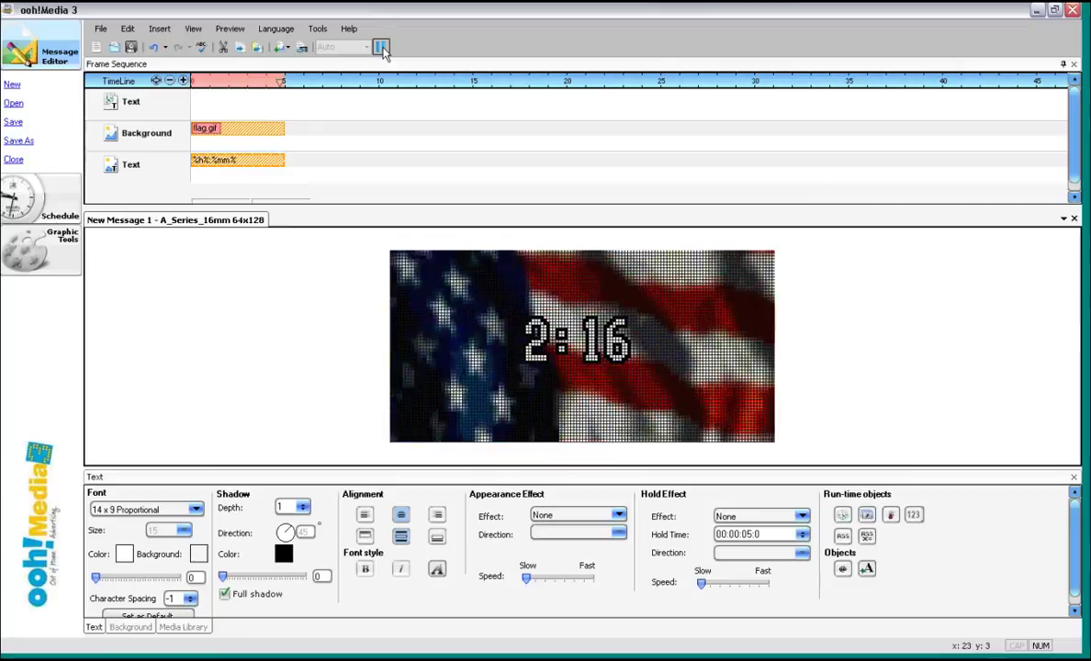
left_click(381, 48)
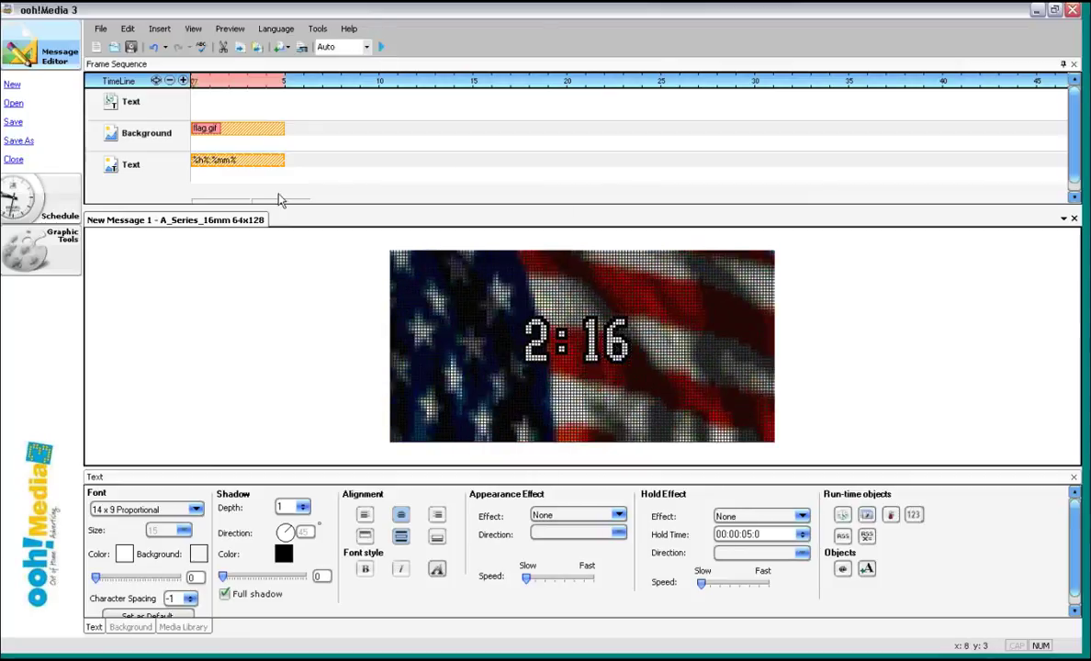
right_click(227, 161)
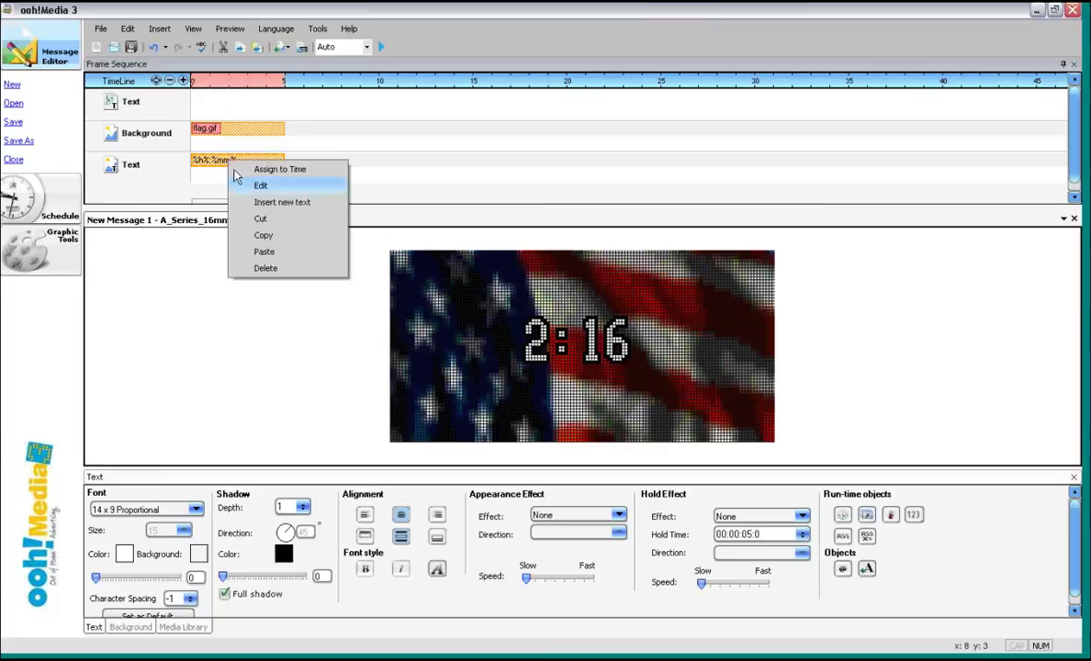
left_click(290, 274)
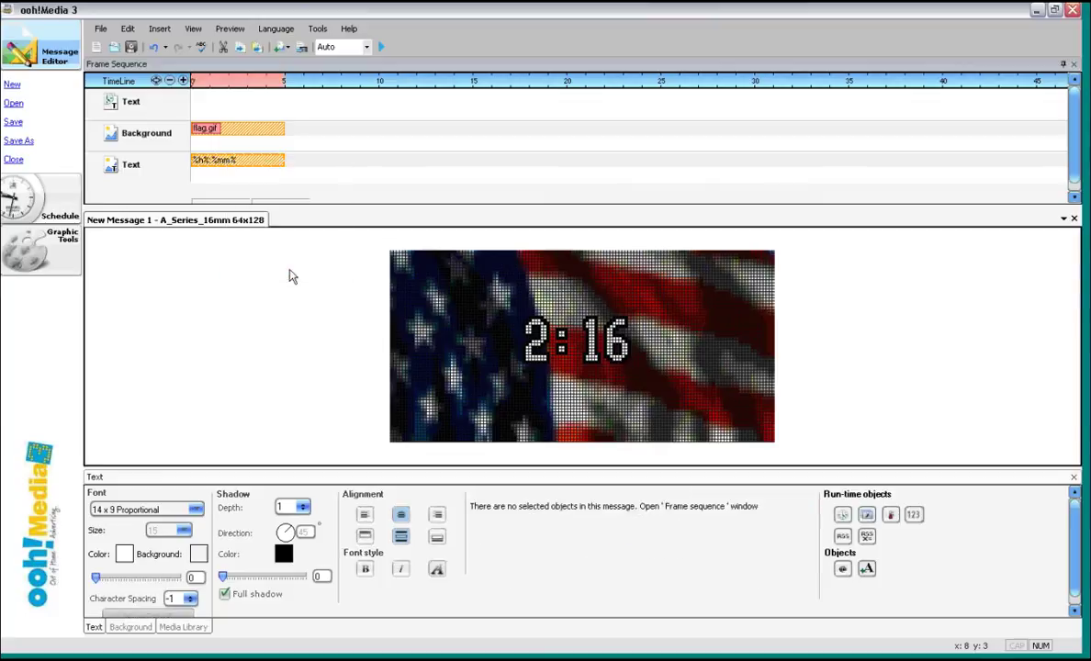
- Insert a text object over the flag, narrow it to about half the sign's width and place it at the upper right
left_click(160, 29)
left_click(173, 62)
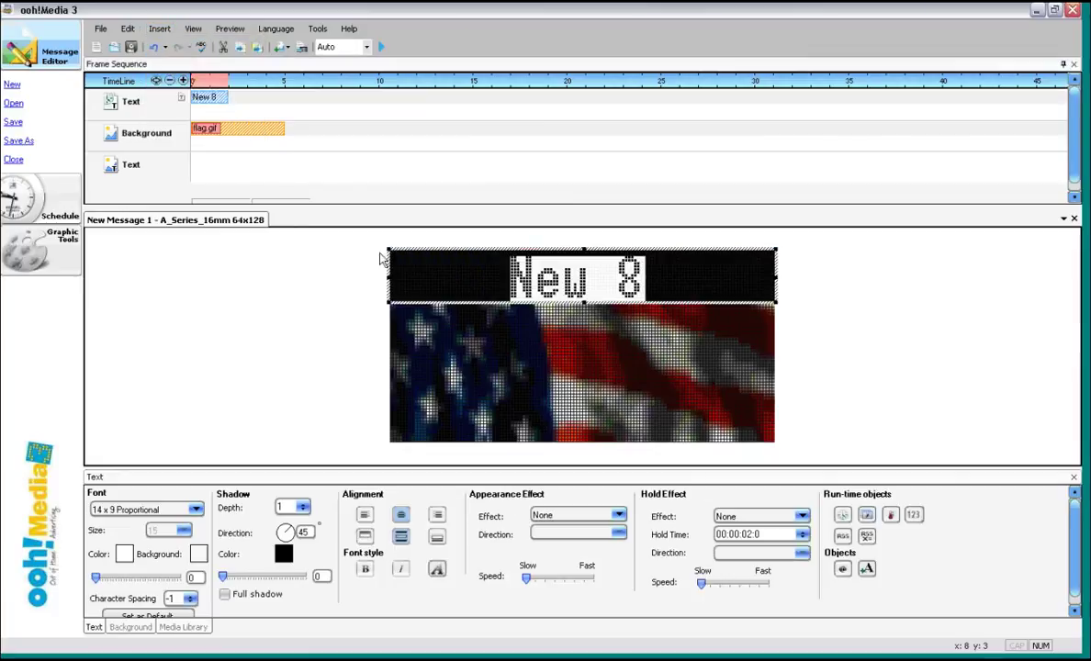
left_click_drag(388, 275, 569, 339)
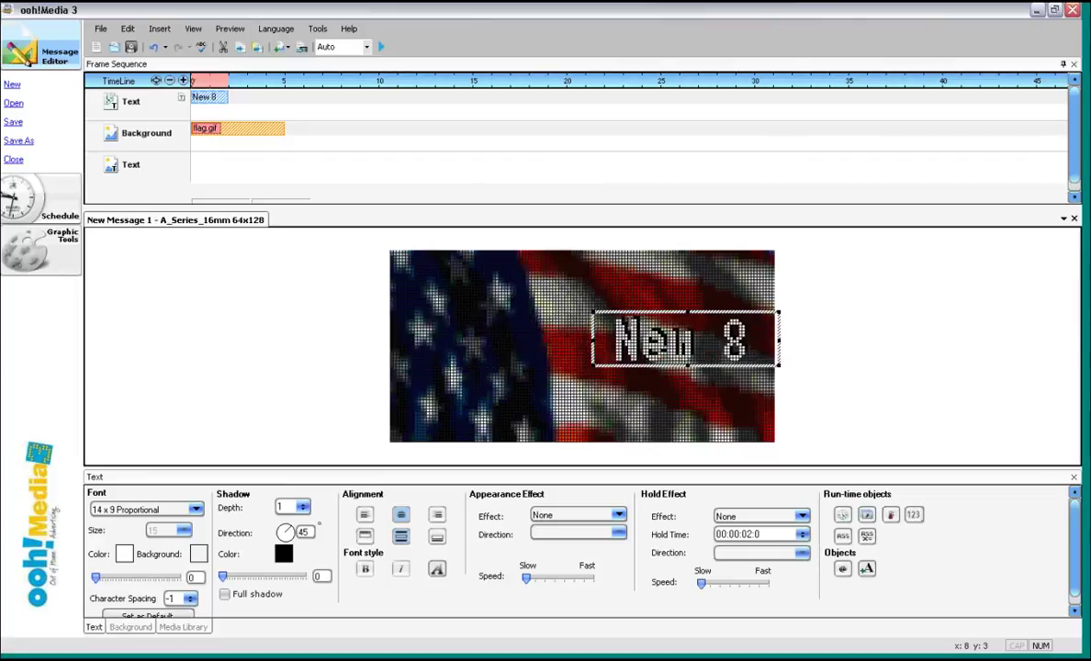
left_click_drag(677, 290, 698, 251)
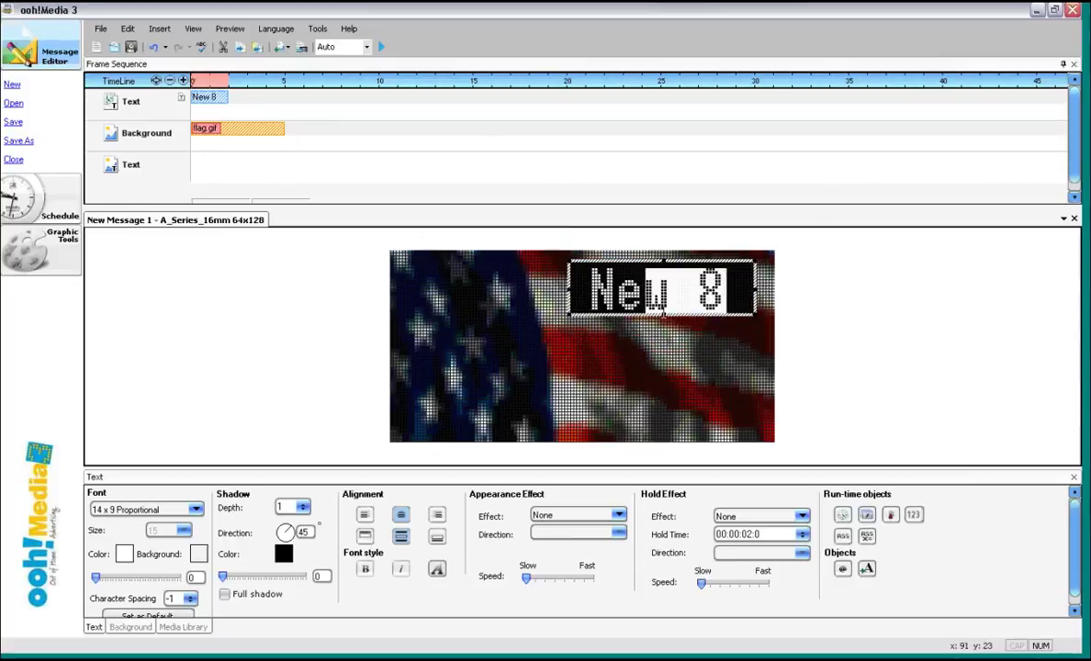
- Stretch the text box downward to cover most of the sign's height, and move it toward the lower right corner
left_click(662, 322)
left_click_drag(663, 316, 663, 407)
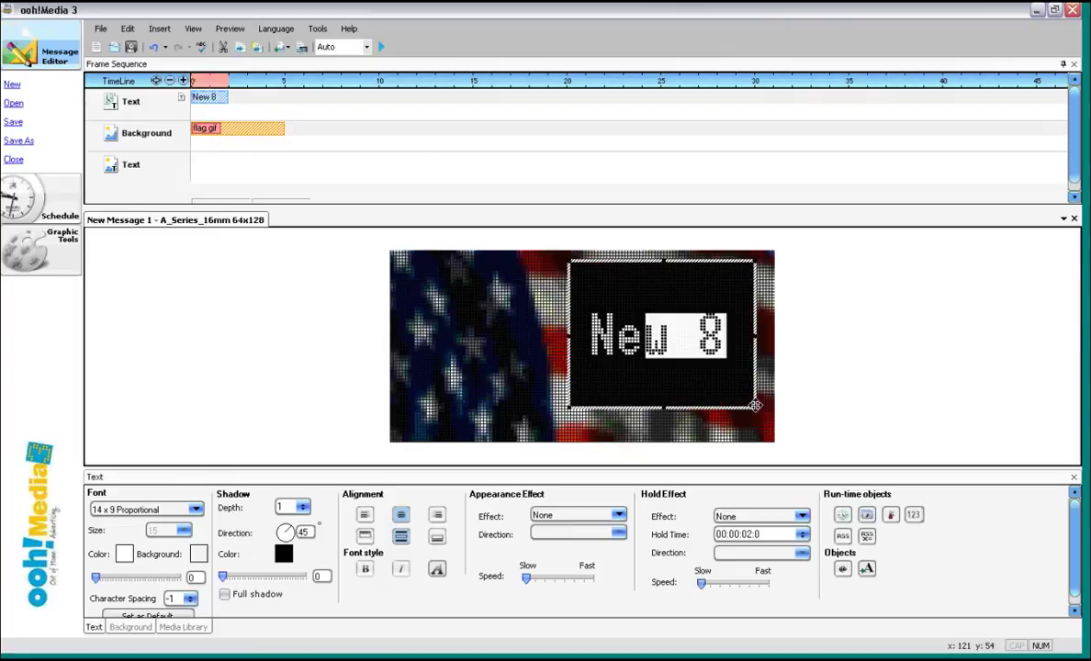
left_click_drag(755, 404, 770, 431)
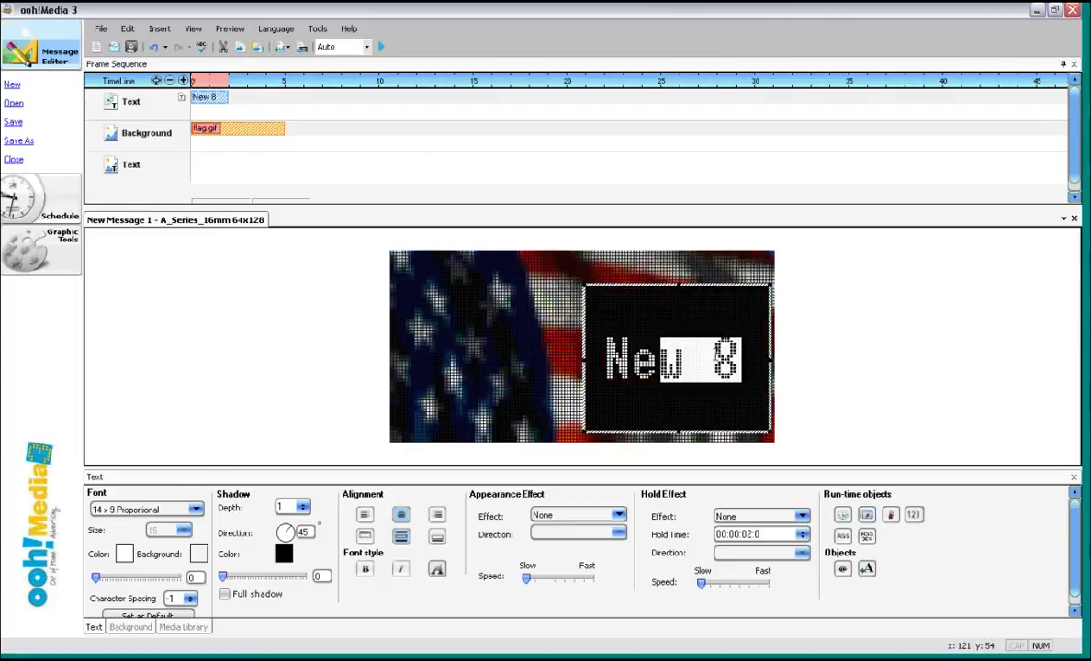
left_click_drag(659, 327, 741, 326)
- Delete the text object and the flag.gif background from the message
right_click(647, 285)
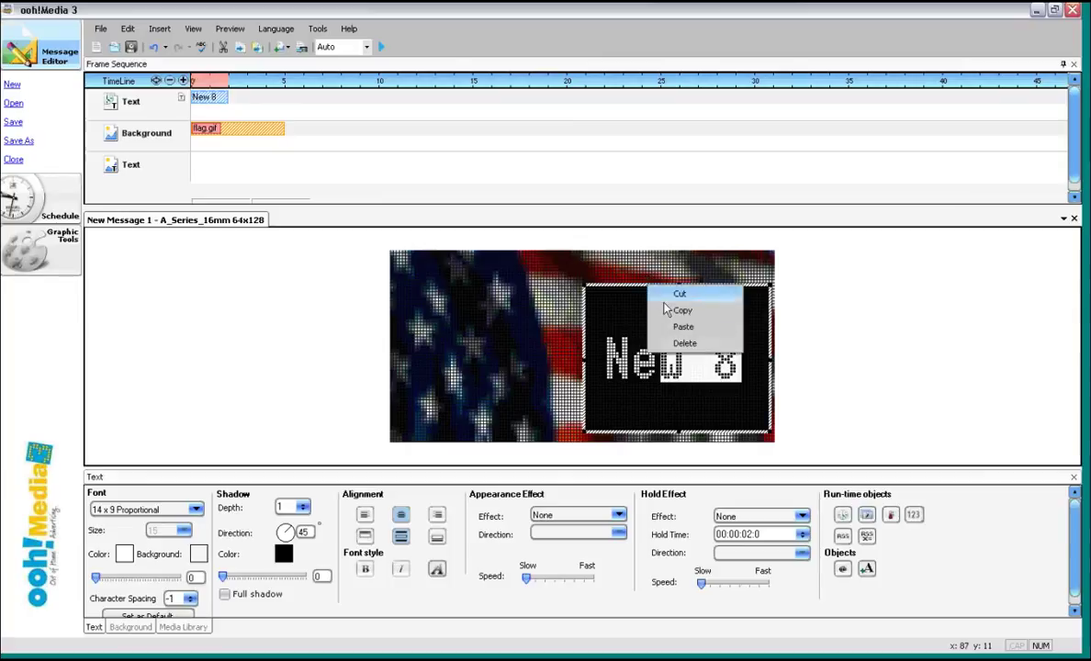
left_click(674, 342)
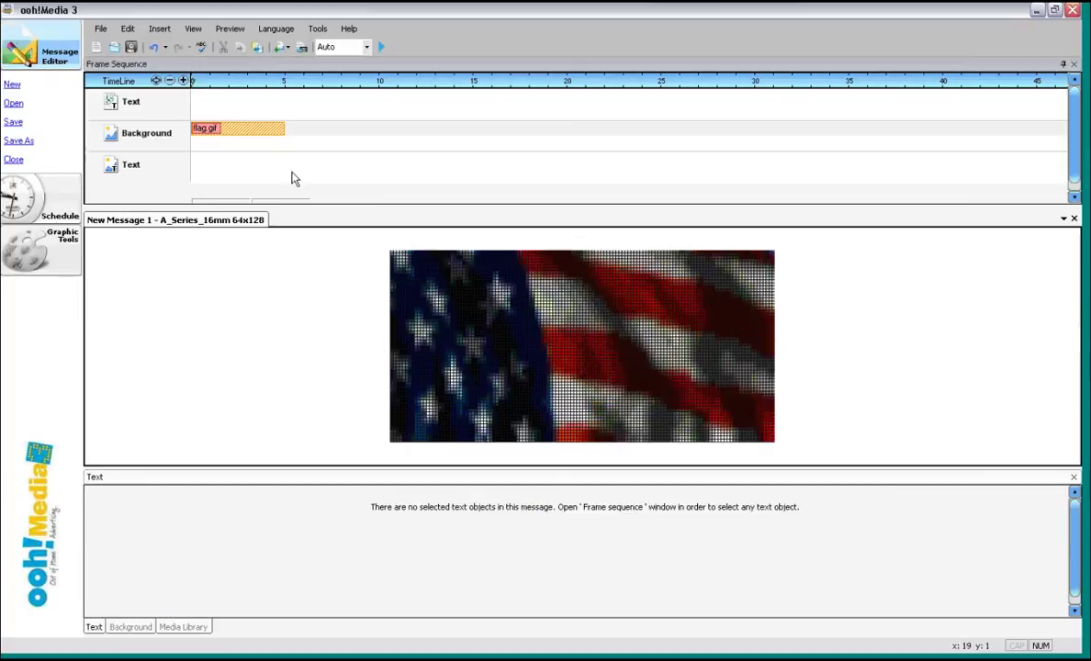
left_click(254, 134)
right_click(253, 134)
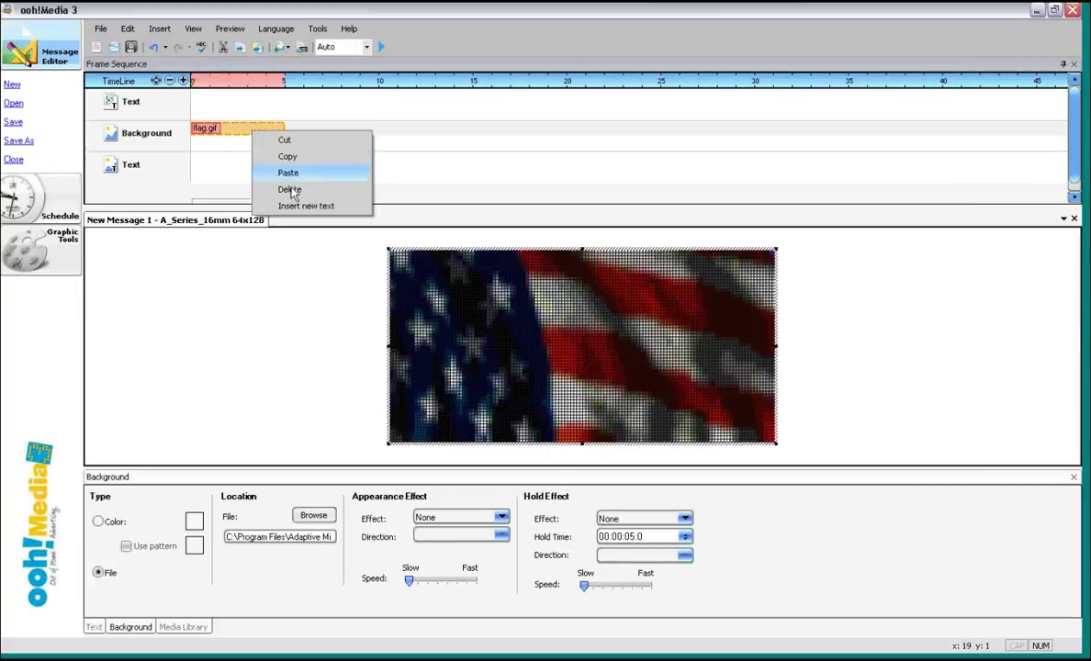
left_click(294, 193)
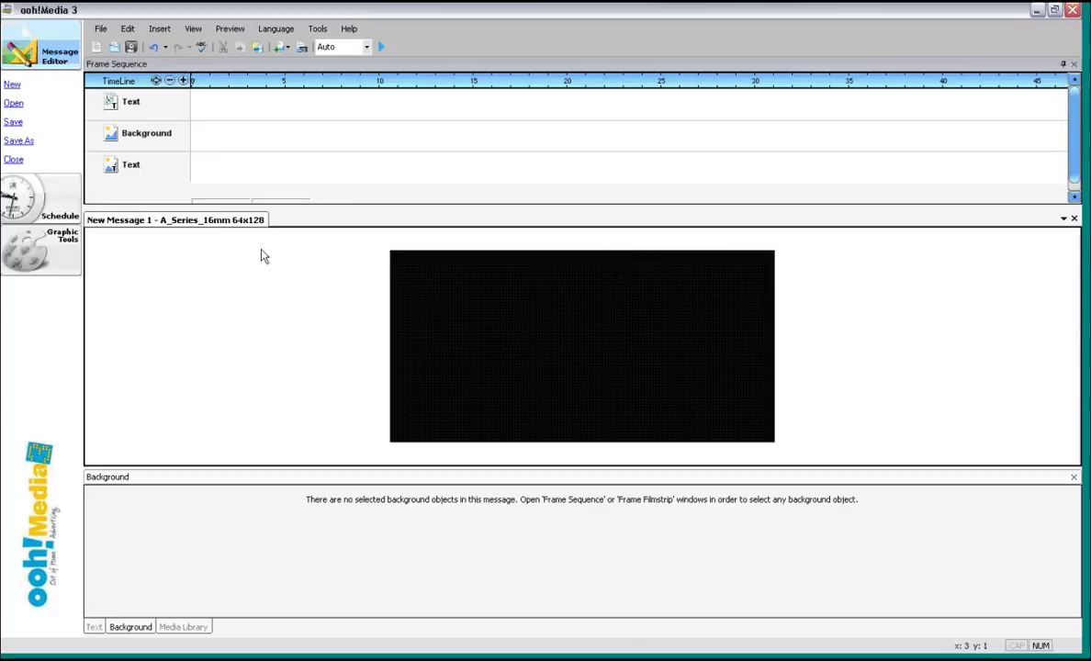
- Switch to scheduling and open the message schedule of the Training Test Site sign
left_click(54, 209)
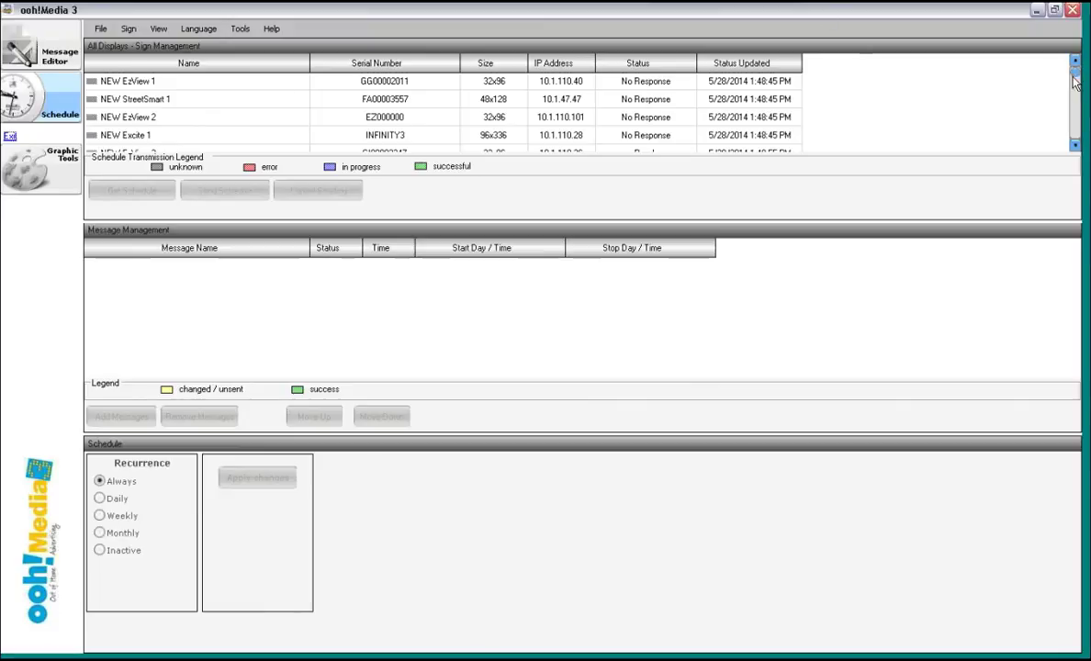
mouse_move(1075, 81)
left_mouse_down()
mouse_move(1075, 108)
mouse_move(1076, 78)
left_mouse_up()
left_click_drag(1076, 79, 1076, 85)
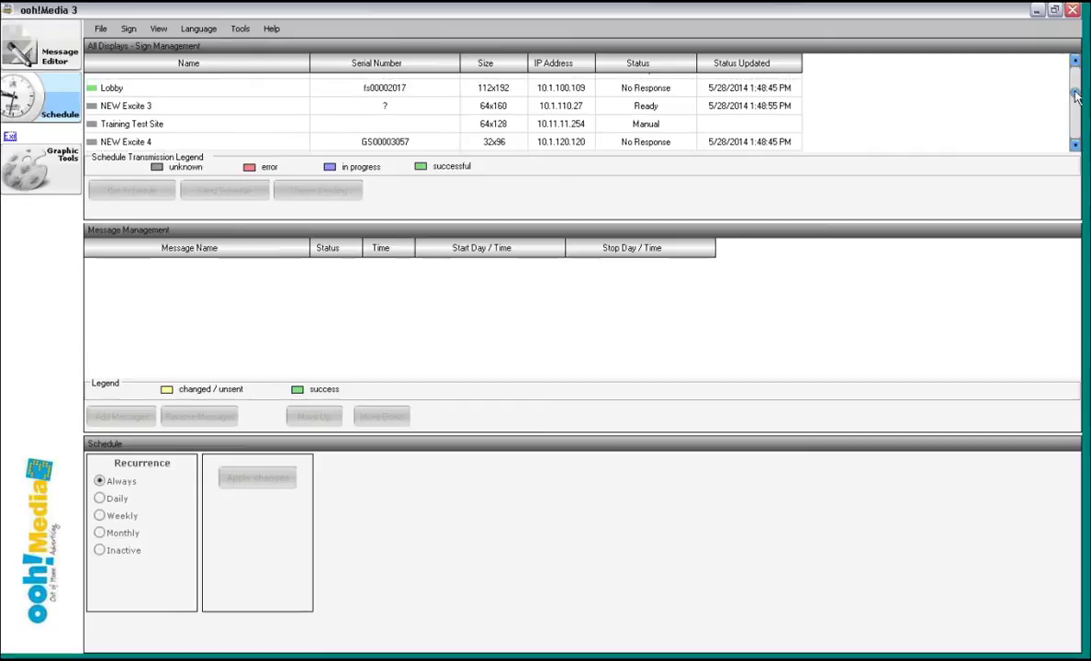
left_click(270, 126)
left_click(266, 132)
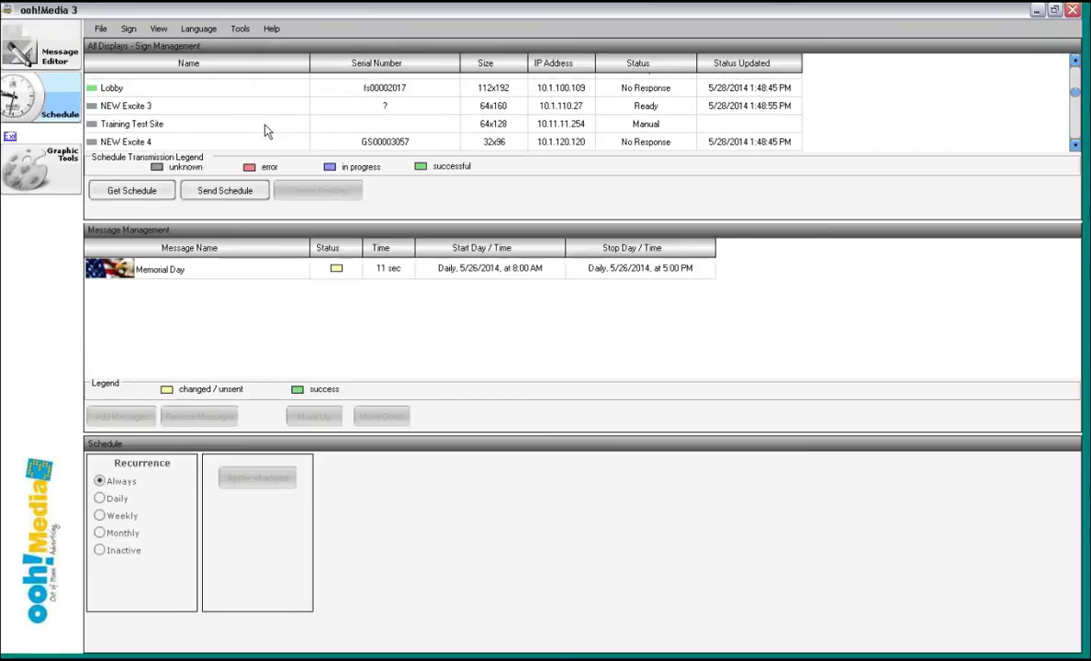
- Remove the Memorial Day message from the Training Test Site schedule
left_click(214, 270)
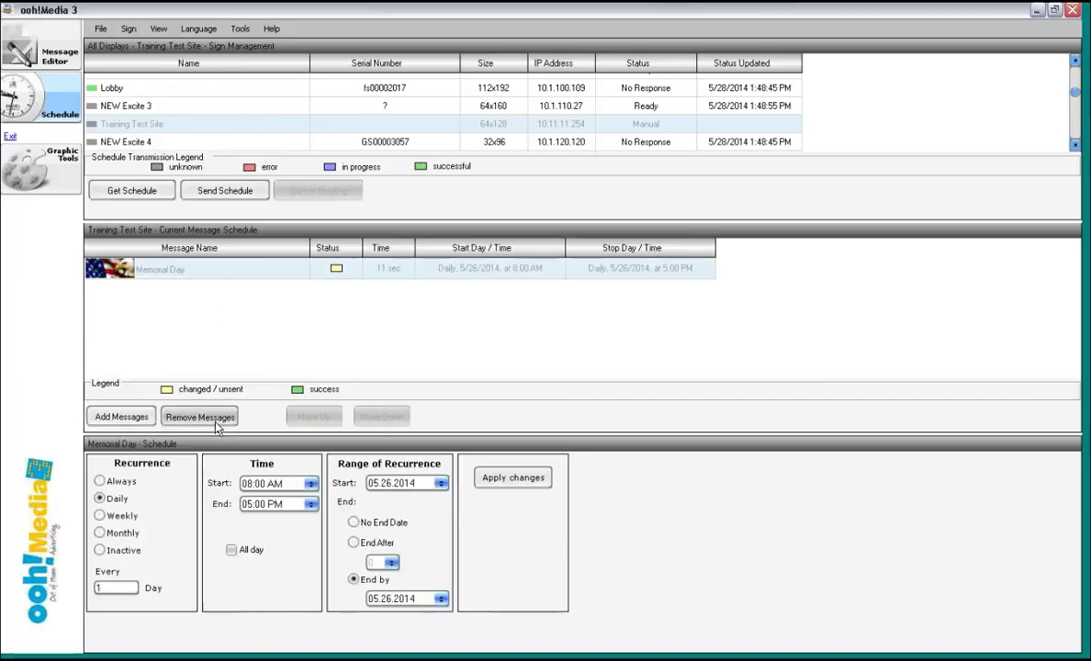
left_click(213, 419)
left_click(515, 362)
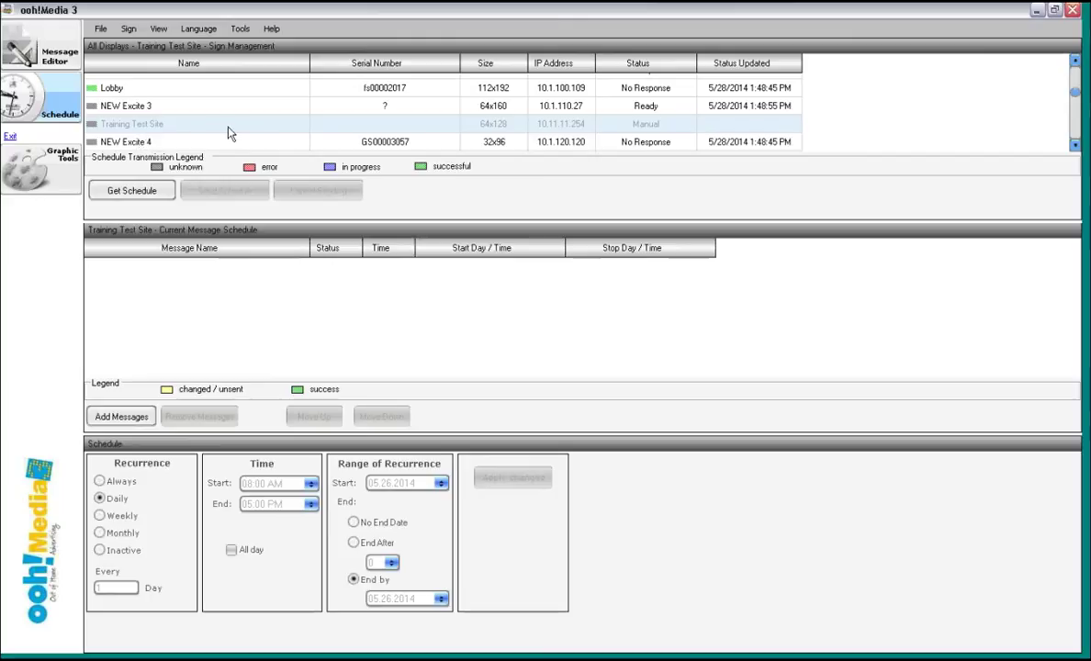
- Add the message Mothers Day.ooh to the Training Test Site schedule
left_click(122, 417)
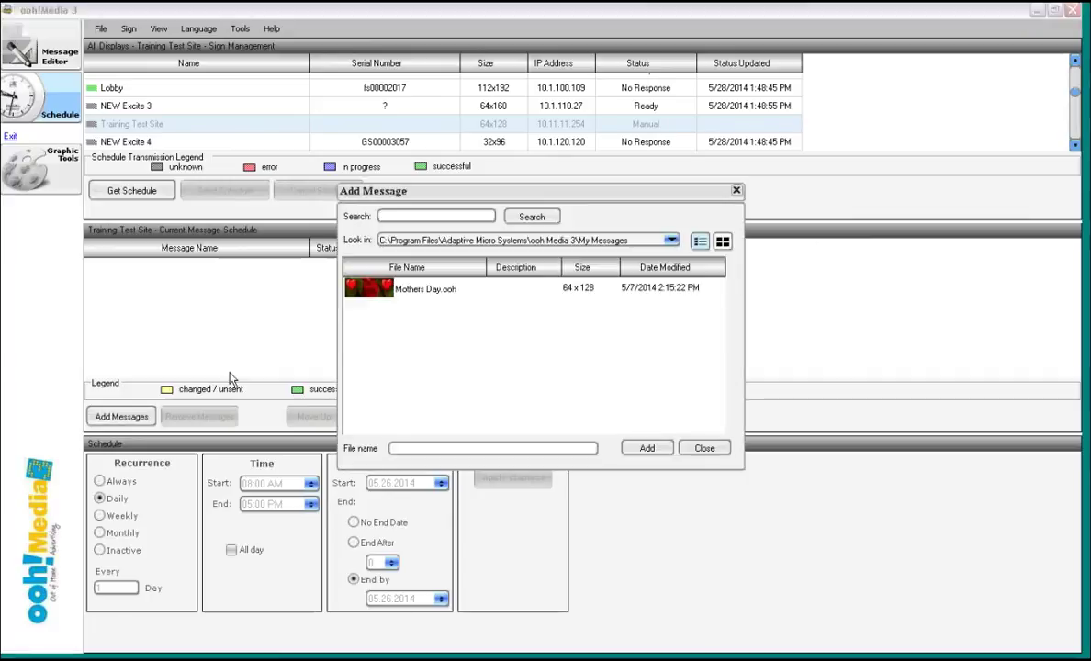
left_click(427, 292)
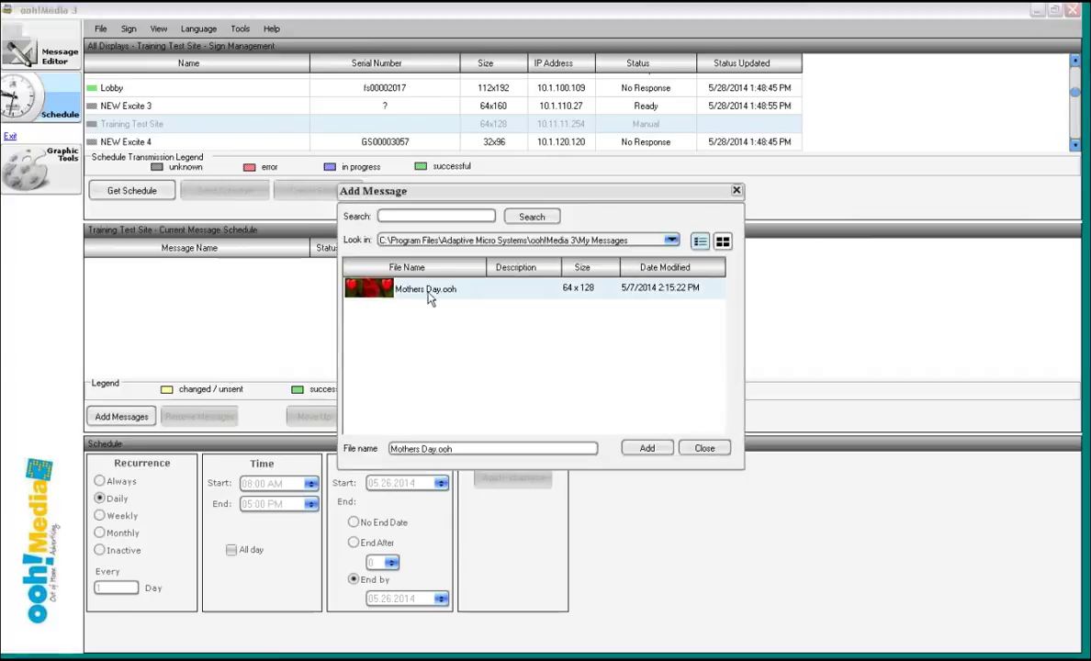
left_click(657, 449)
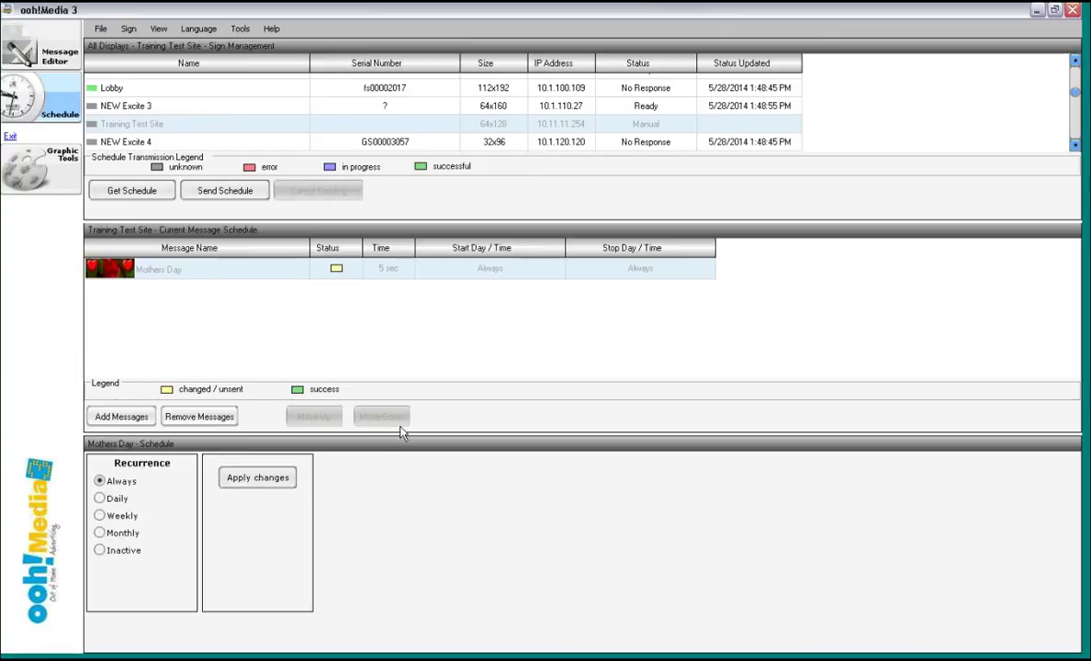
- Set the Mothers Day message to recur weekly on Sunday, Tuesday, Thursday and Saturday
left_click(101, 500)
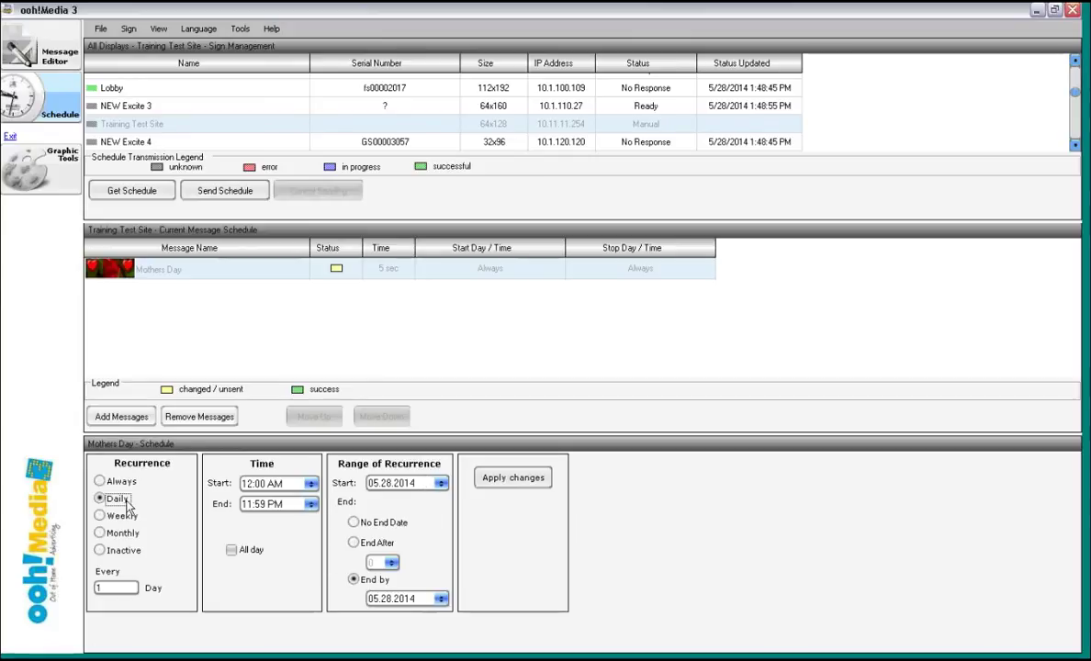
left_click(101, 519)
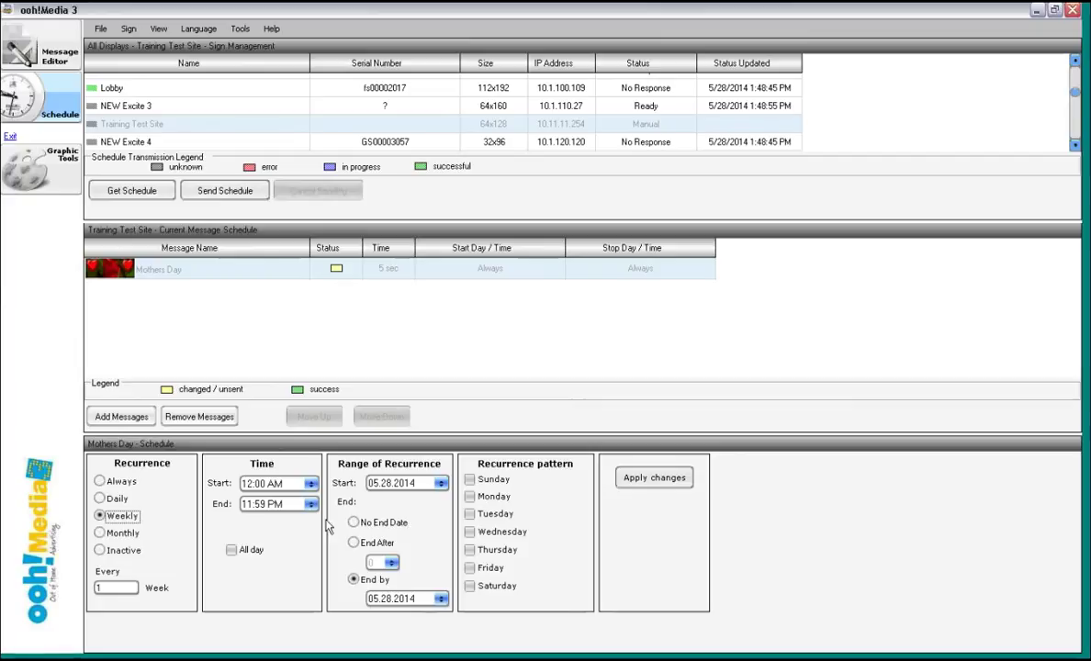
left_click(469, 480)
left_click(469, 514)
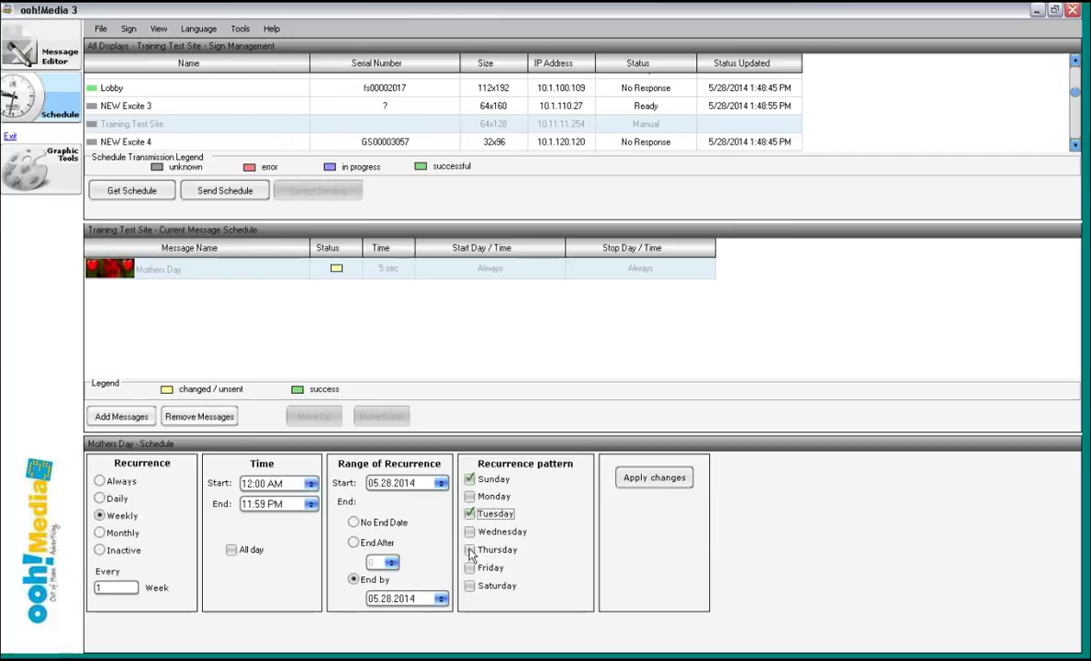
left_click(469, 550)
left_click(469, 586)
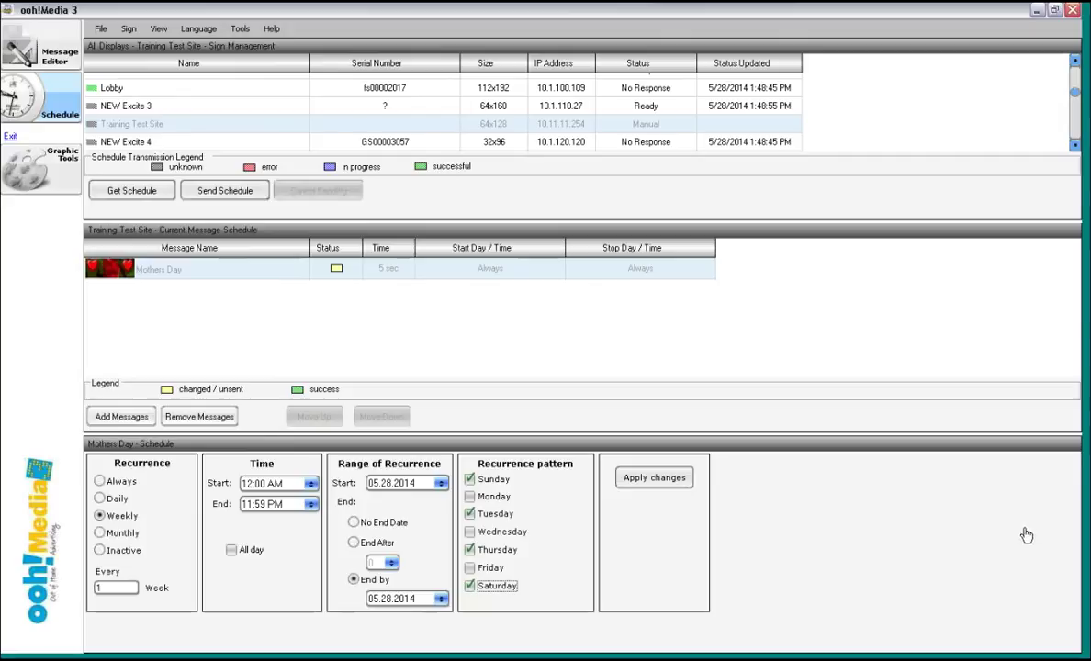
- Change the weekly recurrence days of the Mothers Day message to Monday, Tuesday and Wednesday
left_click(469, 478)
left_click(469, 513)
left_click(469, 549)
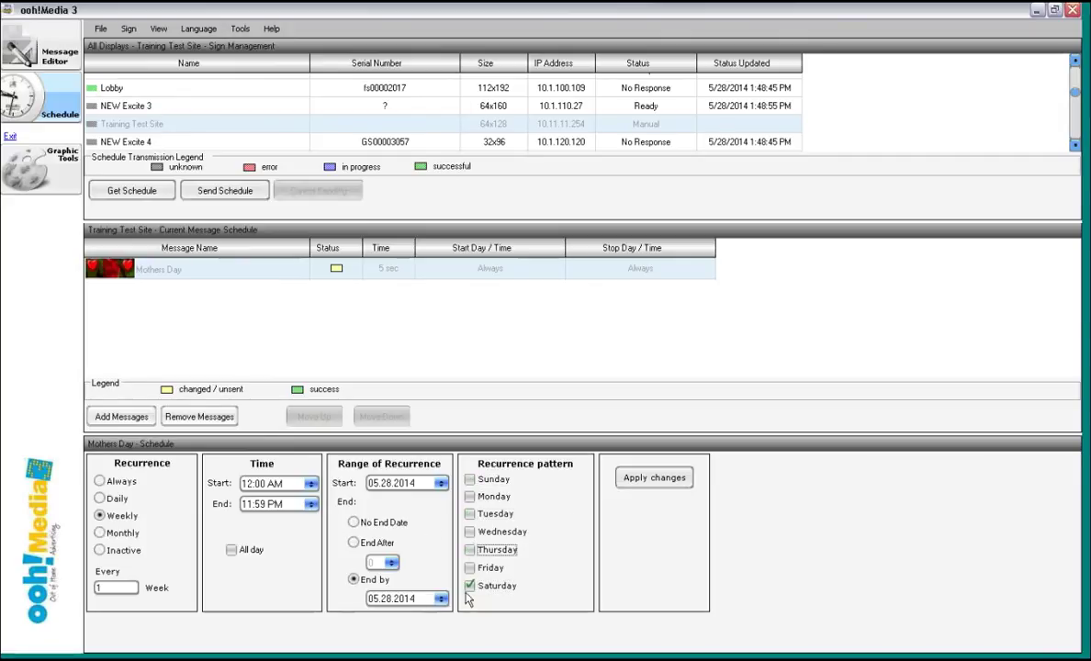
left_click(469, 585)
left_click(469, 496)
left_click(469, 513)
left_click(469, 531)
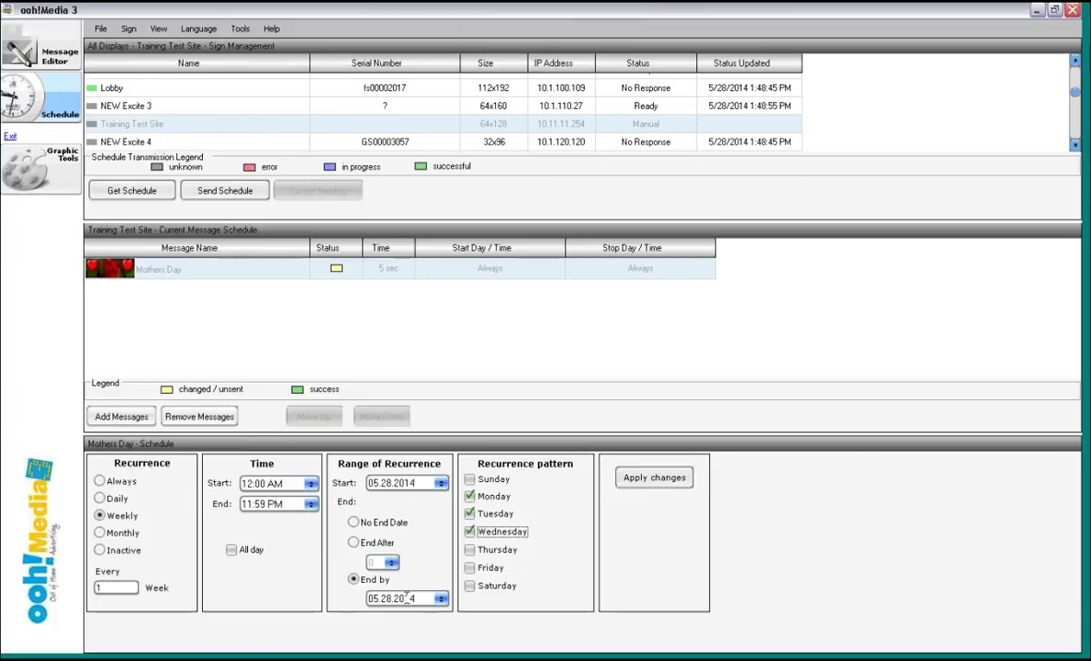
- Change the weekly recurrence pattern of the Mothers Day message to Friday only
left_click(470, 514)
left_click(470, 530)
left_click(469, 497)
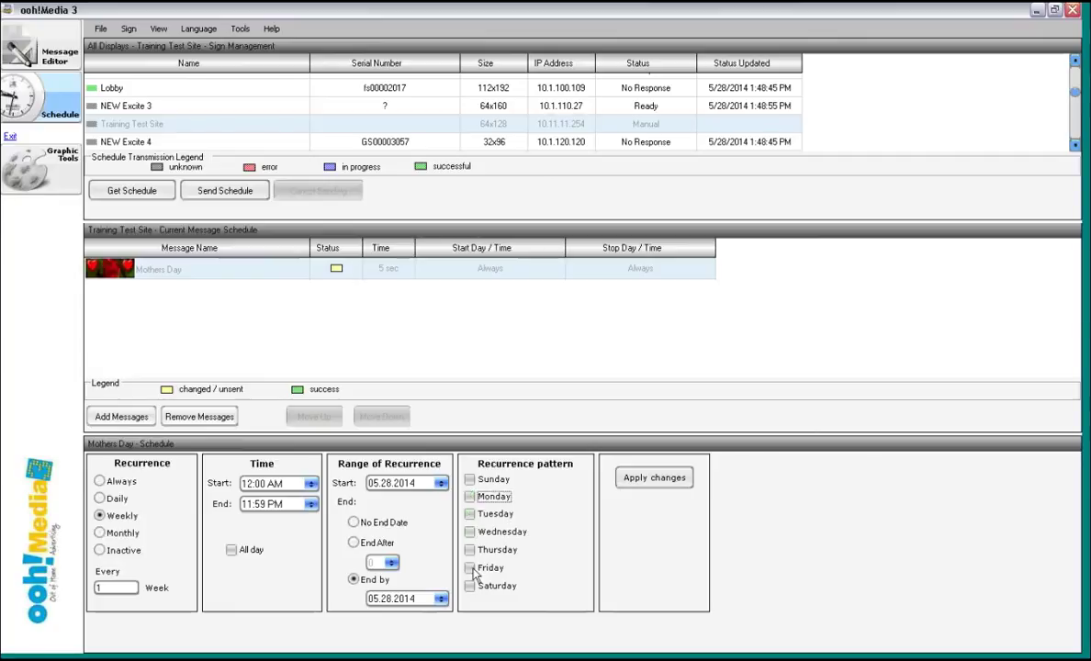
left_click(470, 569)
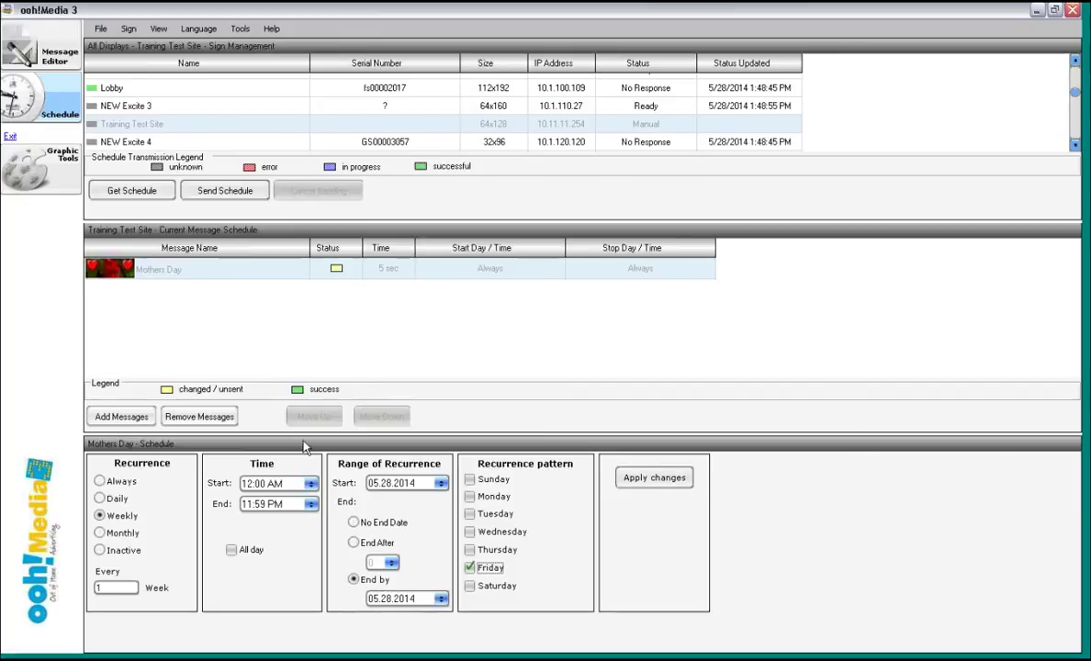
- Set the weekly schedule's start time to 06:00 AM and its end time to 04:59 PM
left_click(246, 483)
type("6")
key("Tab")
type("4")
- Give the weekly recurrence no end date and apply the schedule to the Mothers Day message
left_click(354, 521)
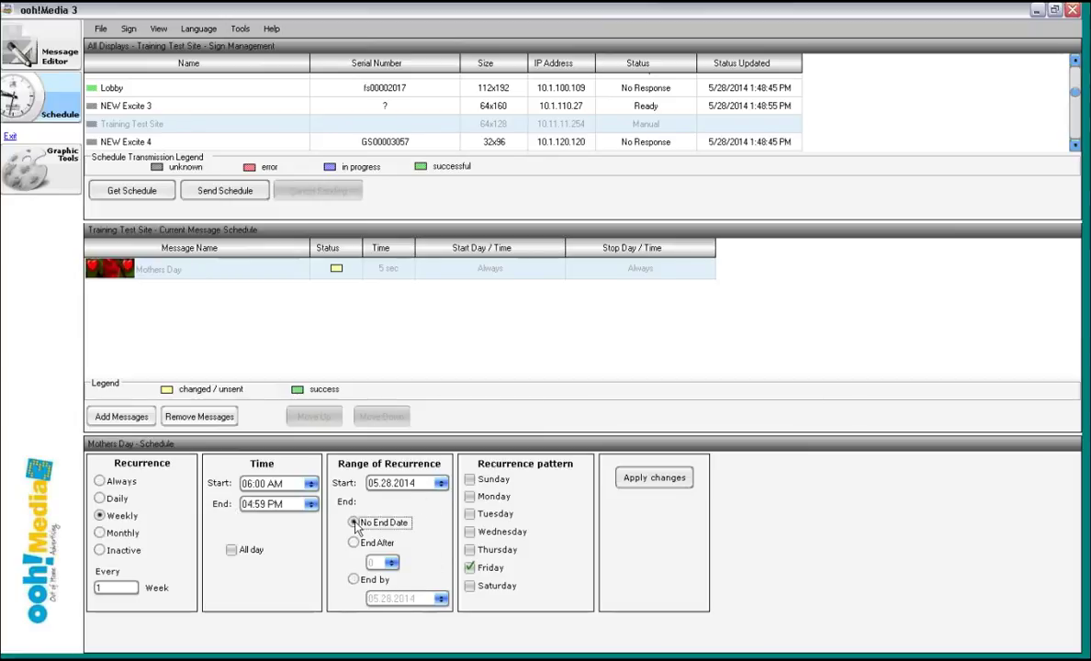
left_click(353, 579)
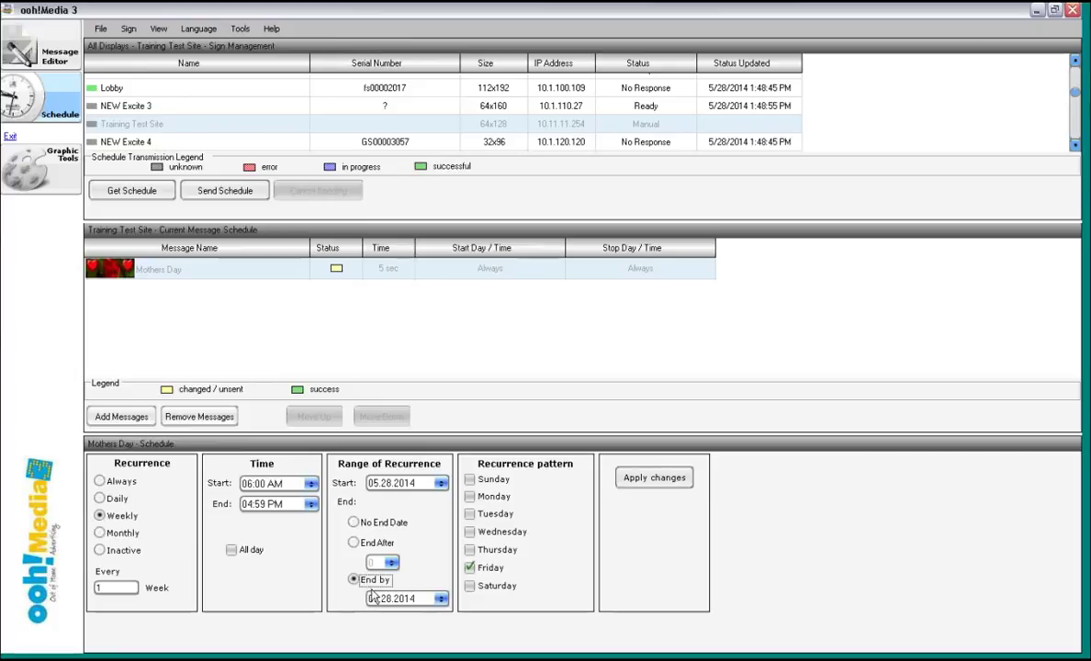
left_click(354, 523)
left_click(659, 479)
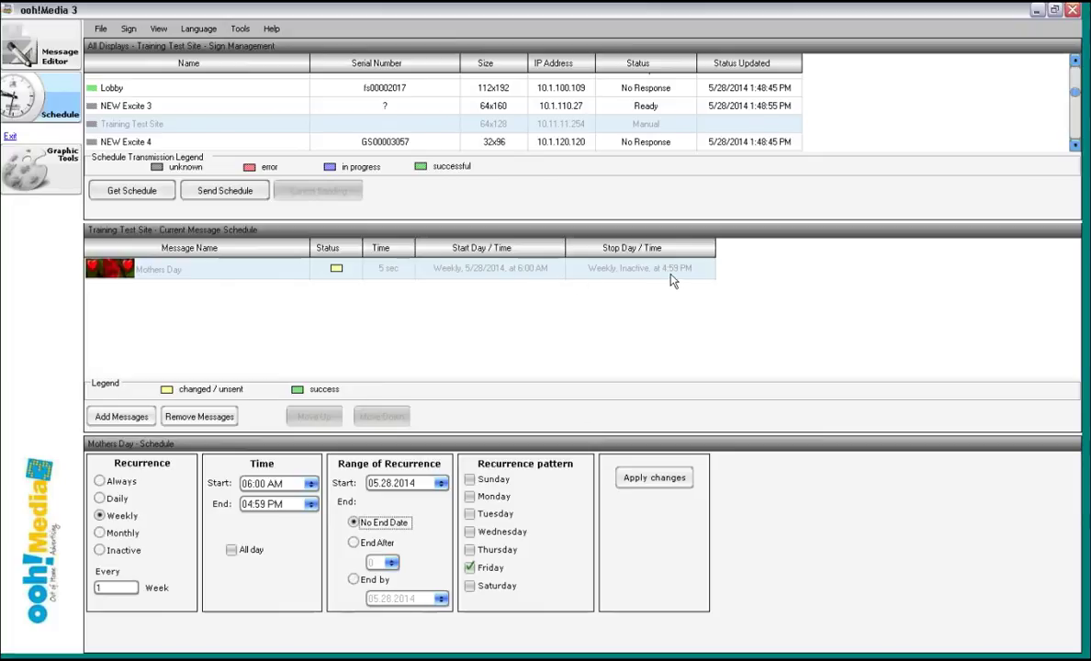
- Clear Friday, set the Mothers Day message's recurrence back to Always, and apply the change
left_click(469, 567)
left_click(100, 482)
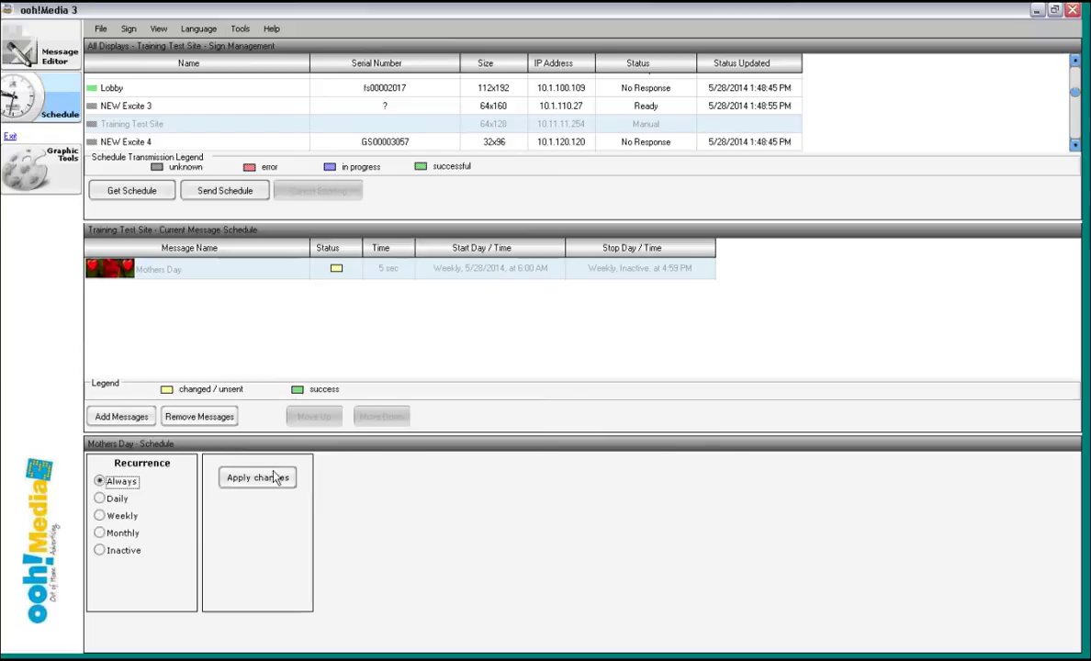
left_click(278, 478)
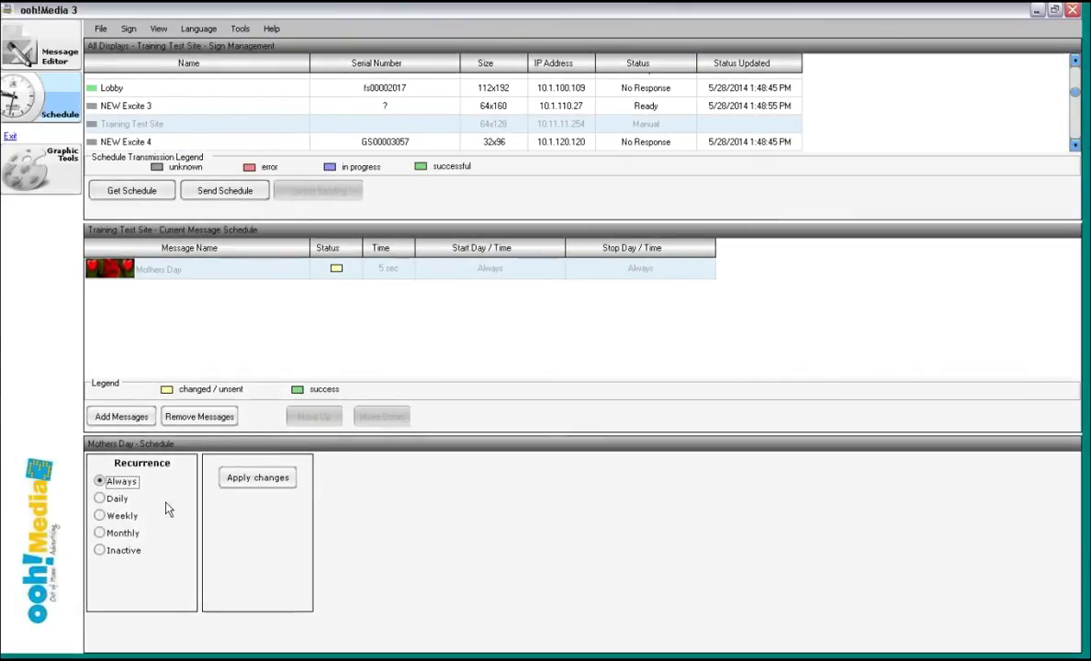
- Set the Mothers Day message to recur monthly from 06:00 AM to 04:59 PM with no end date
left_click(100, 533)
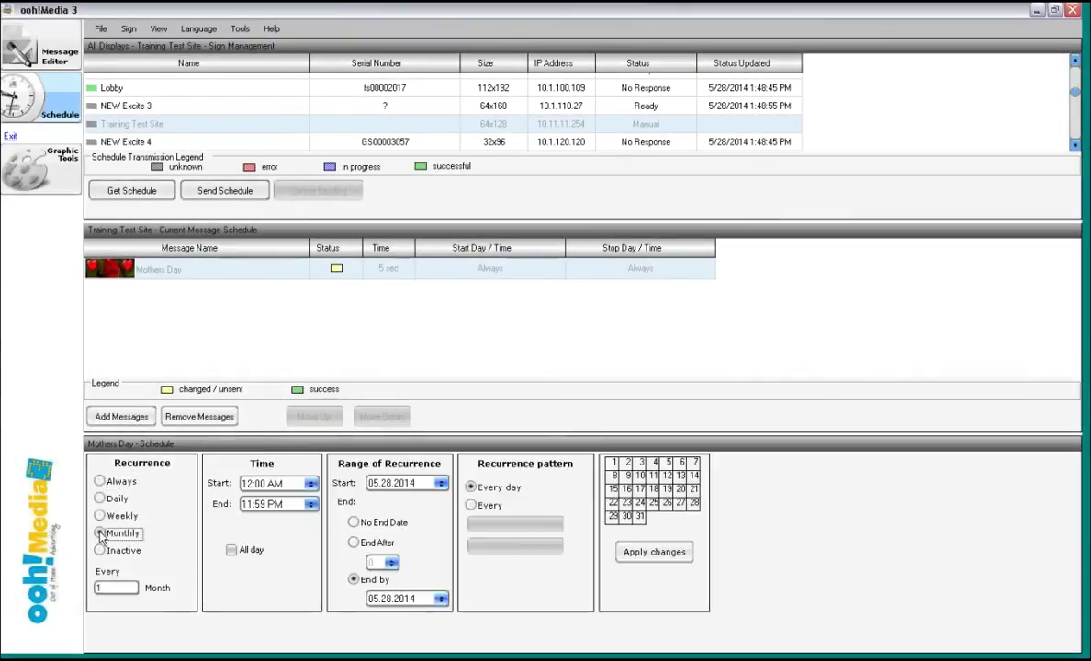
left_click(251, 484)
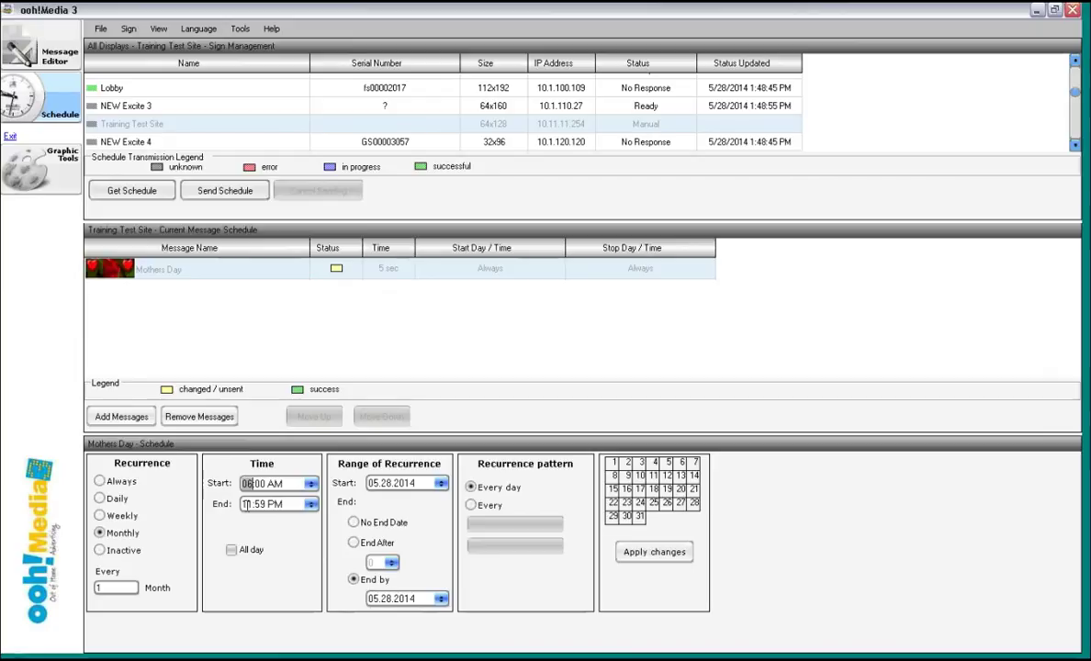
left_click(246, 504)
type("4")
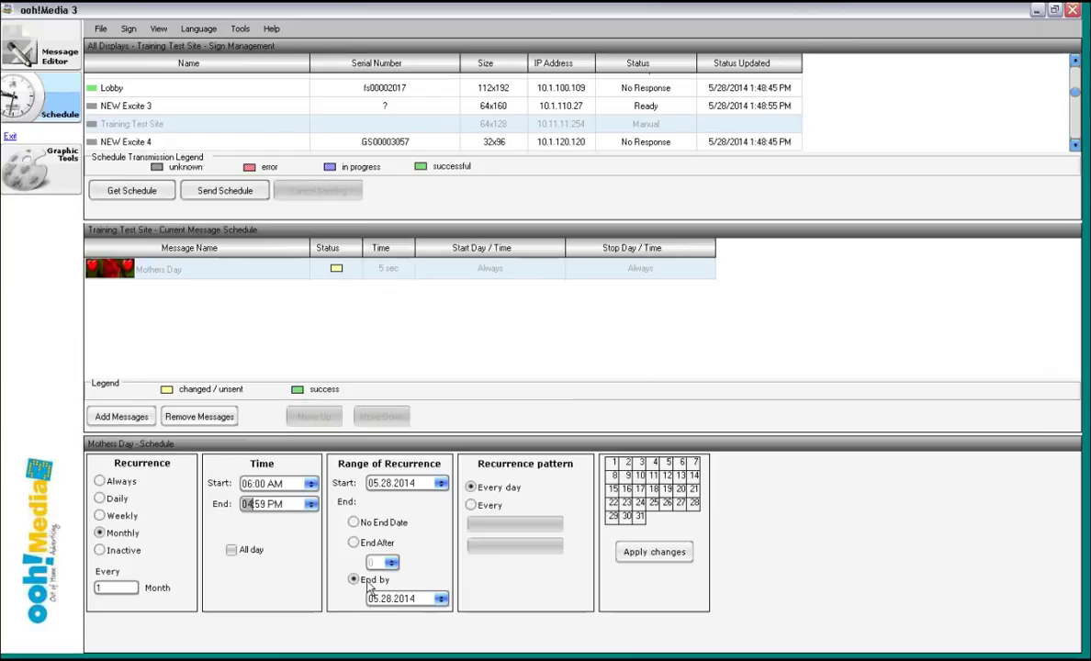
left_click(354, 522)
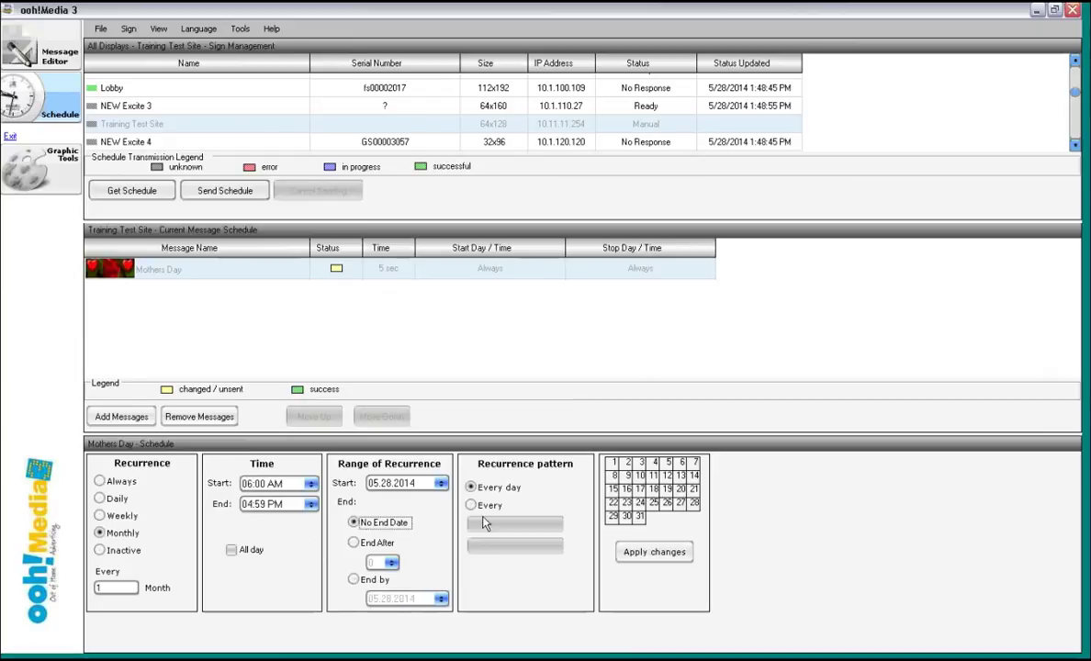
- Mark days 3 and 18 in the monthly recurrence calendar, and clear both again
left_click(641, 463)
left_click(654, 489)
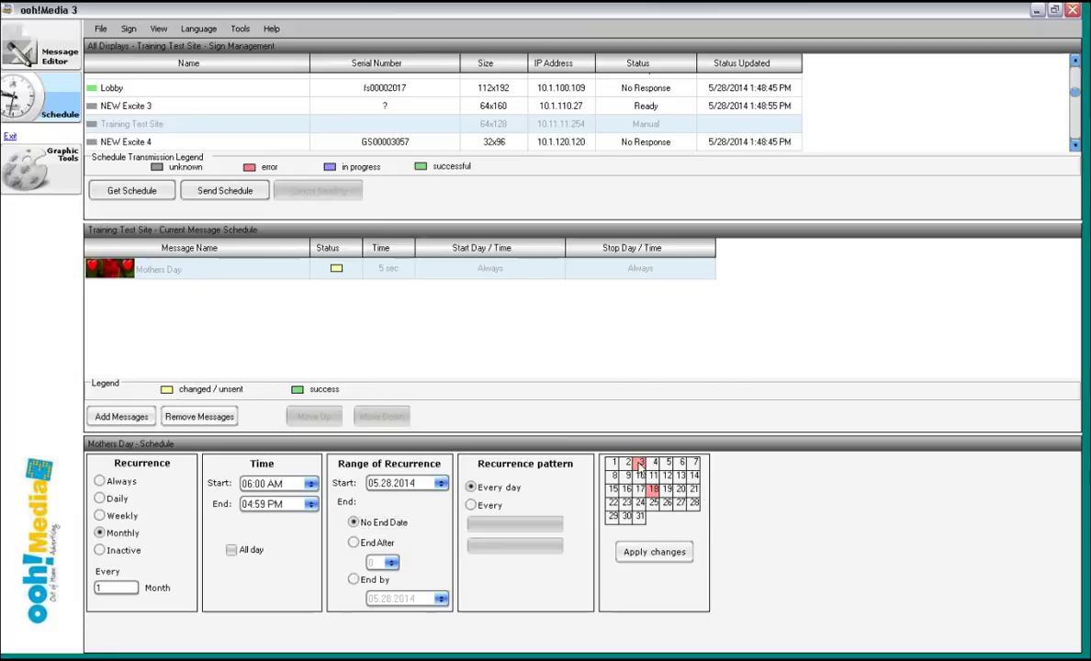
left_click(641, 463)
left_click(654, 488)
- Mark day 20 in the monthly recurrence calendar, and clear it again
left_click(680, 490)
left_click(680, 489)
left_click(680, 490)
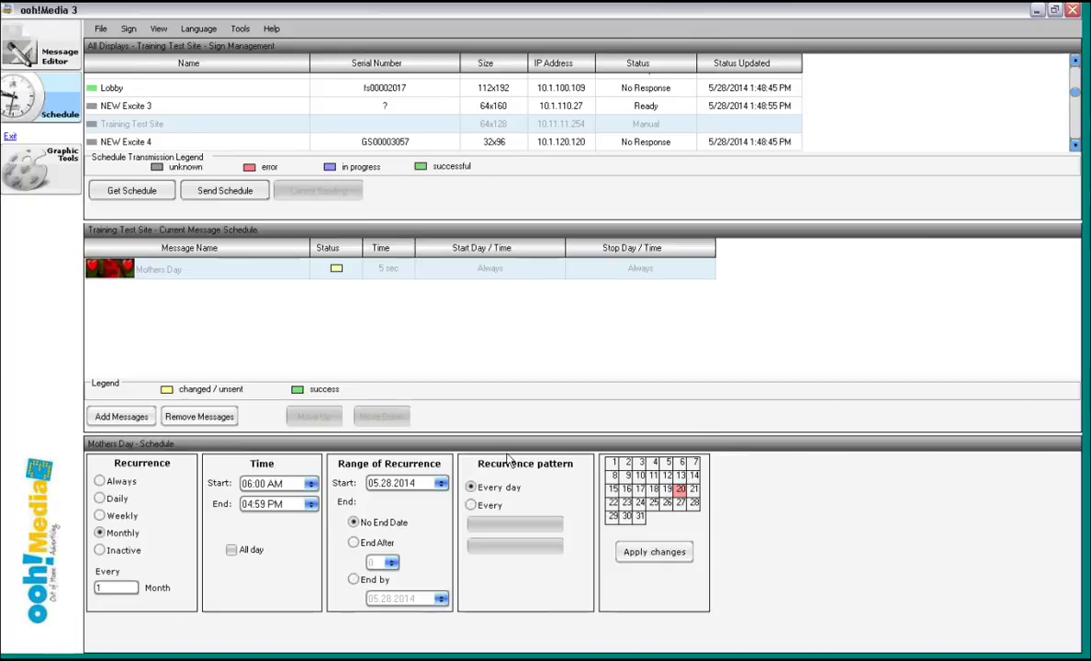
left_click(681, 491)
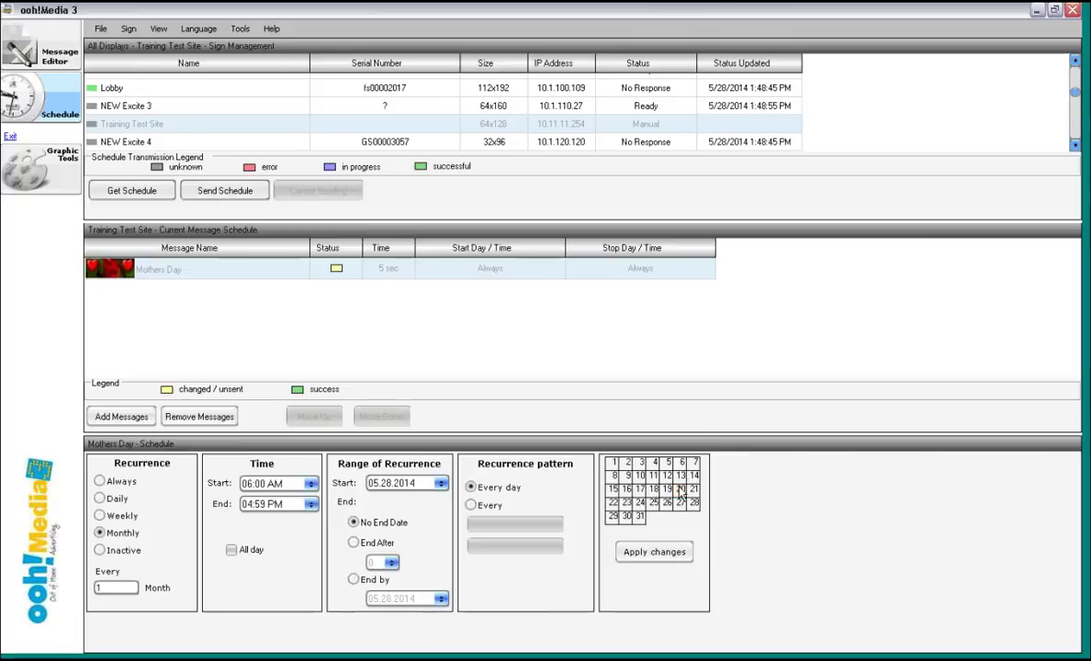